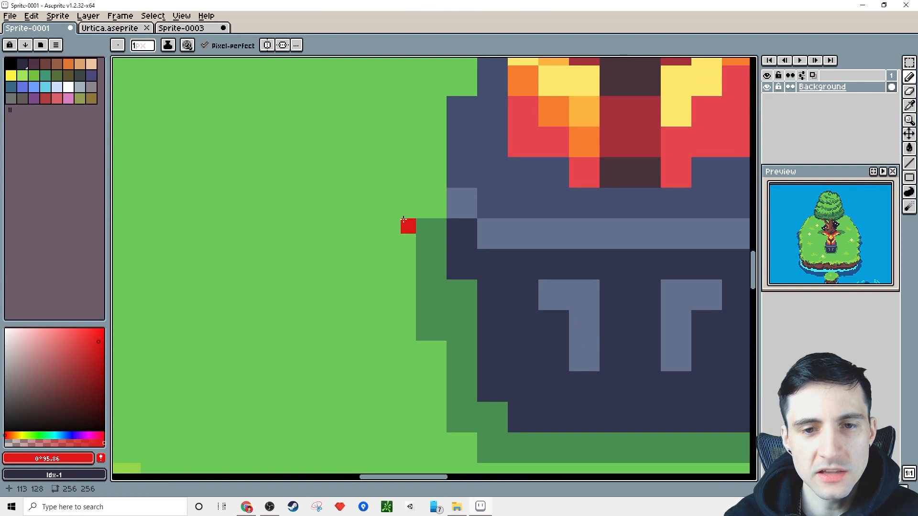
pyautogui.click(439, 227)
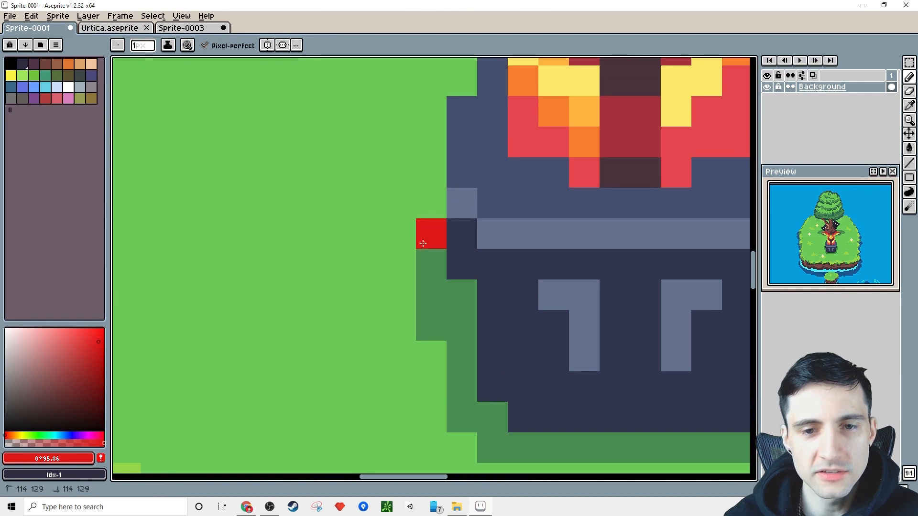
pyautogui.scroll(-7, 420, 278)
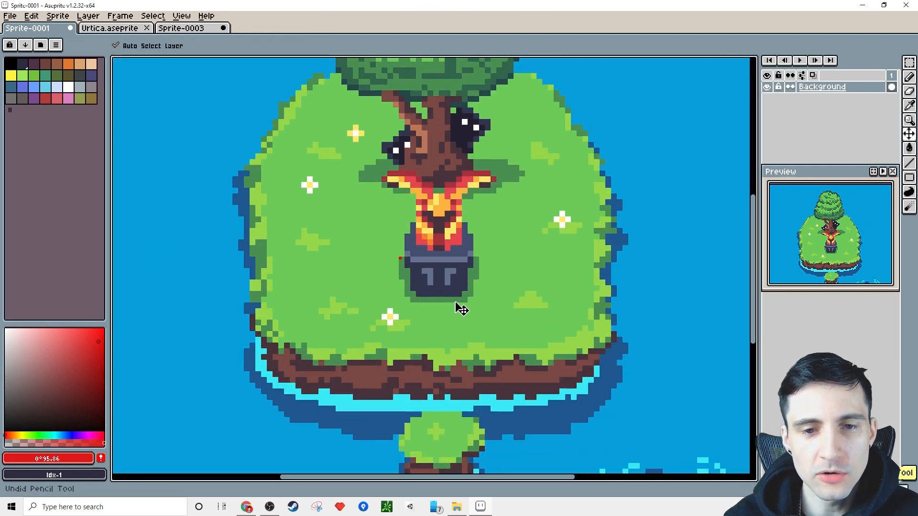
pyautogui.press('b')
pyautogui.scroll(-2, 451, 305)
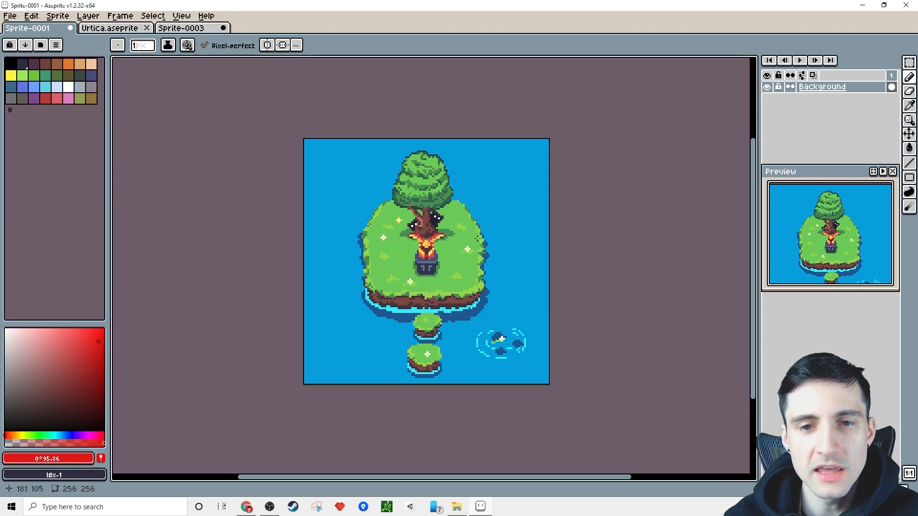
pyautogui.scroll(3, 449, 300)
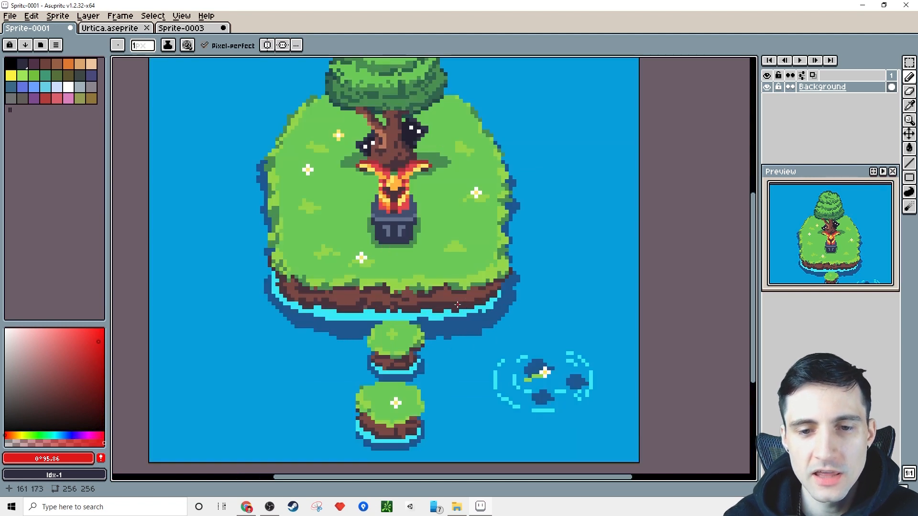
pyautogui.scroll(3, 381, 270)
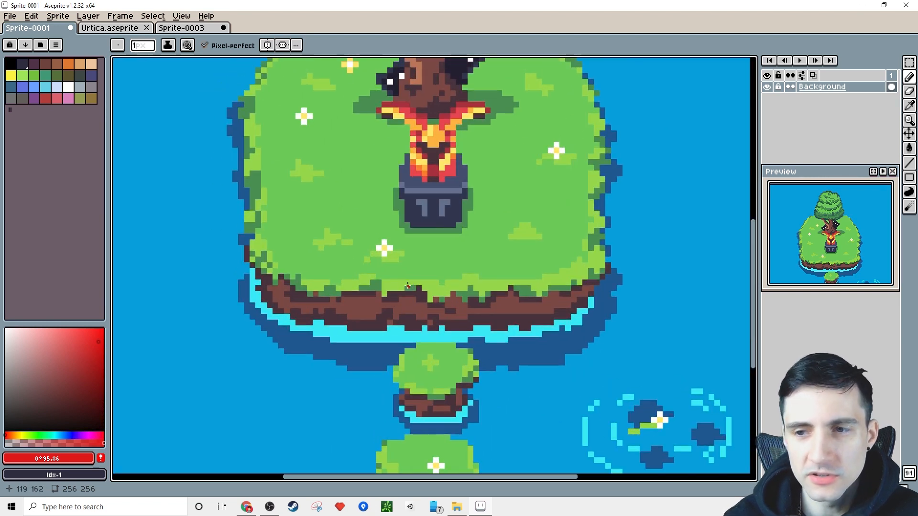
pyautogui.scroll(1, 457, 291)
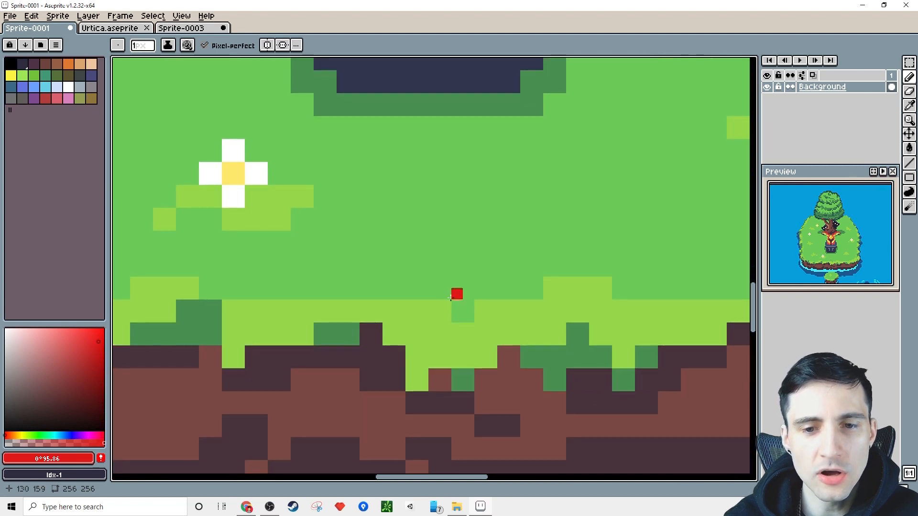
pyautogui.scroll(5, 471, 337)
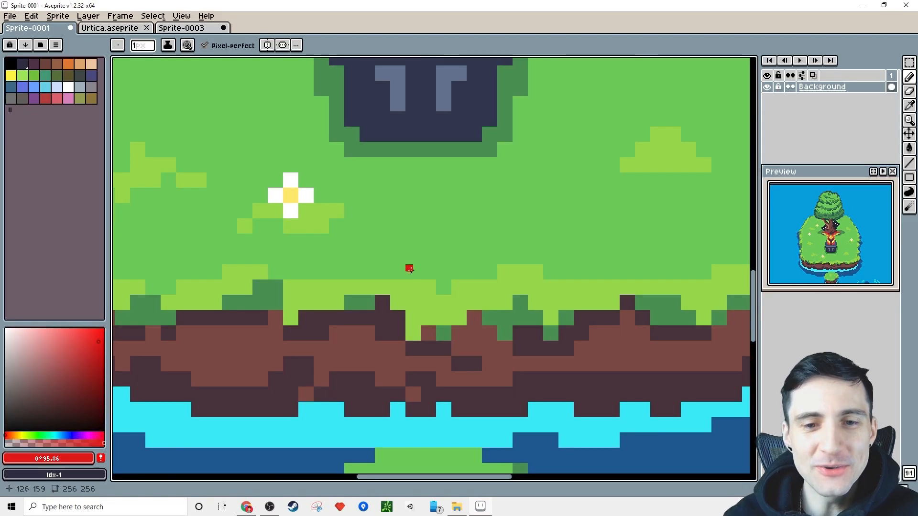
pyautogui.scroll(1, 411, 278)
pyautogui.scroll(1, 411, 285)
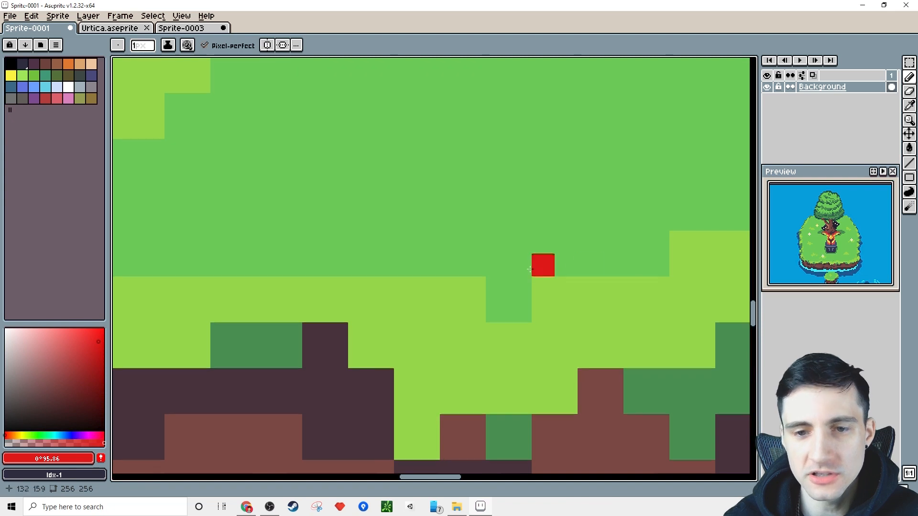
# - Pick the light green highlight colour #8fd43f from the grass along the island's front edge
pyautogui.scroll(-1, 539, 263)
pyautogui.moveTo(537, 264); pyautogui.dragTo(449, 242)
pyautogui.press('alt')
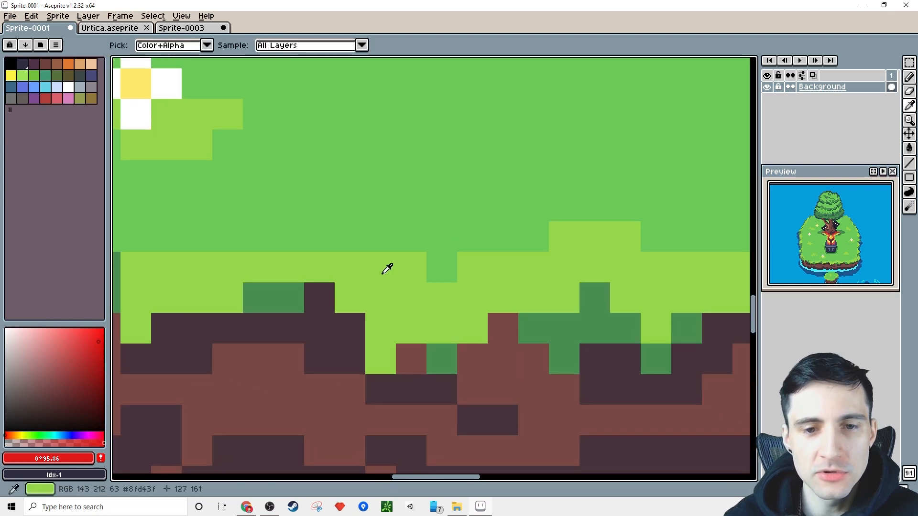
pyautogui.keyDown('alt'); pyautogui.click(387, 271); pyautogui.keyUp('alt')
pyautogui.scroll(-1, 250, 164)
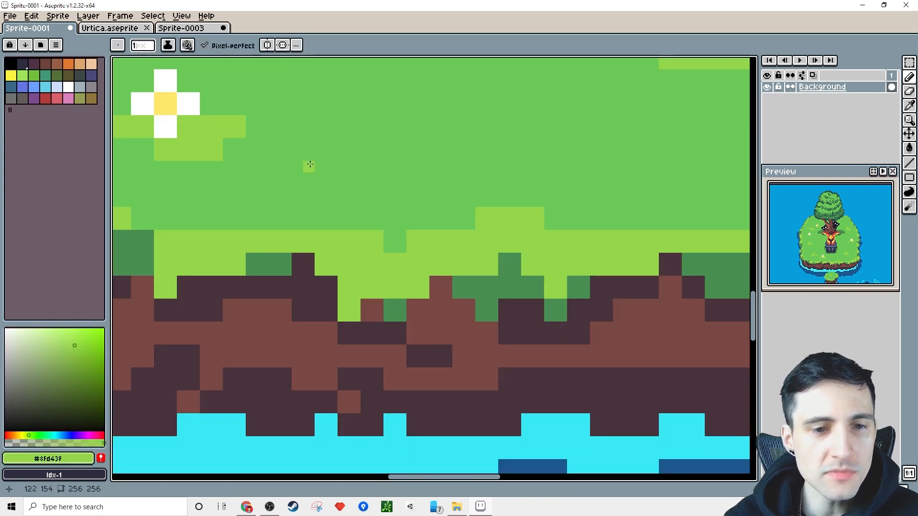
pyautogui.moveTo(307, 164); pyautogui.dragTo(316, 187)
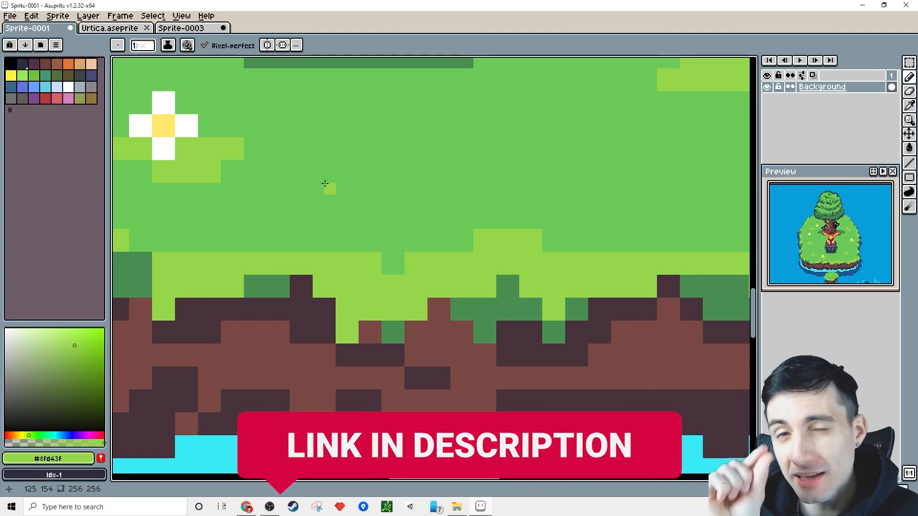
pyautogui.scroll(-1, 375, 179)
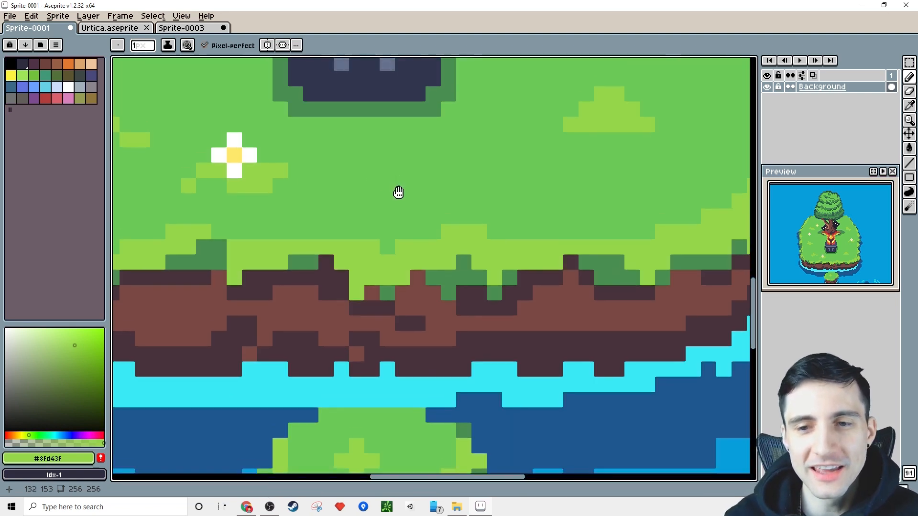
pyautogui.moveTo(398, 192); pyautogui.dragTo(394, 219)
# - Select all light green grass highlights across the sprite with the Magic Wand at tolerance 9, then clear the selection
pyautogui.press('i')
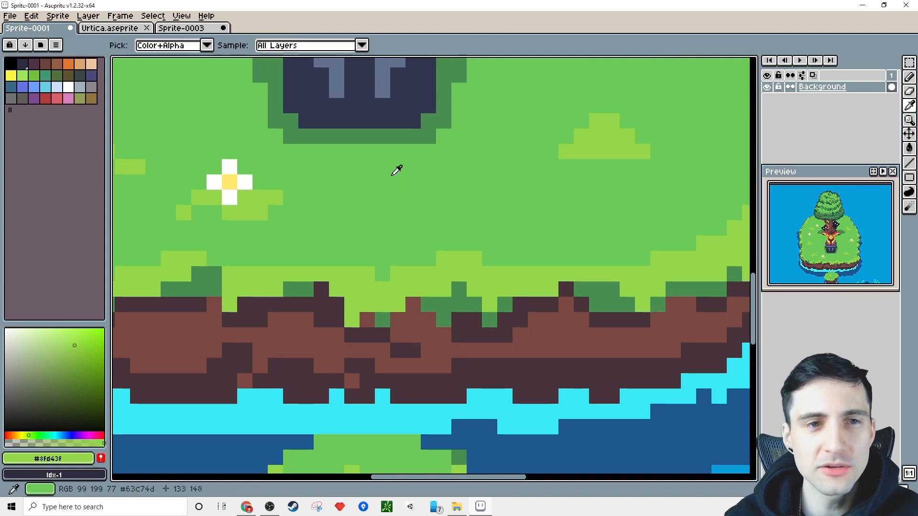
pyautogui.scroll(-2, 550, 172)
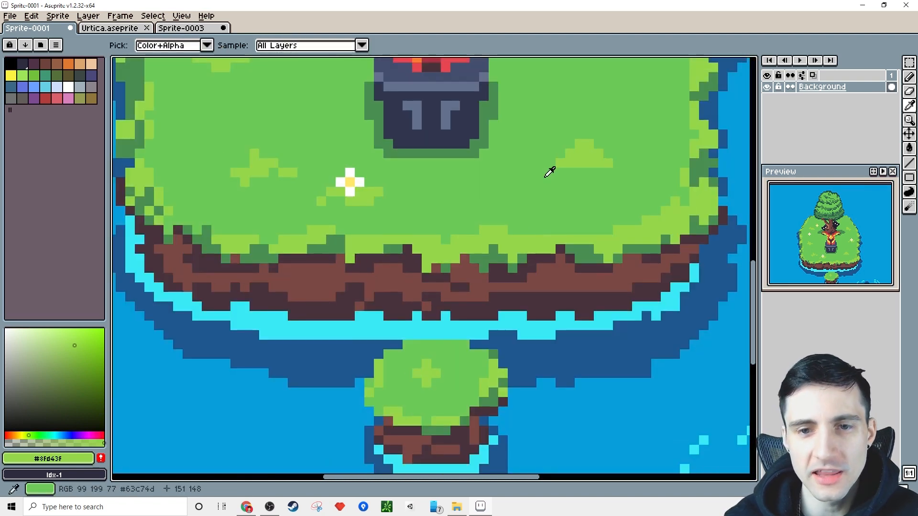
pyautogui.scroll(1, 511, 191)
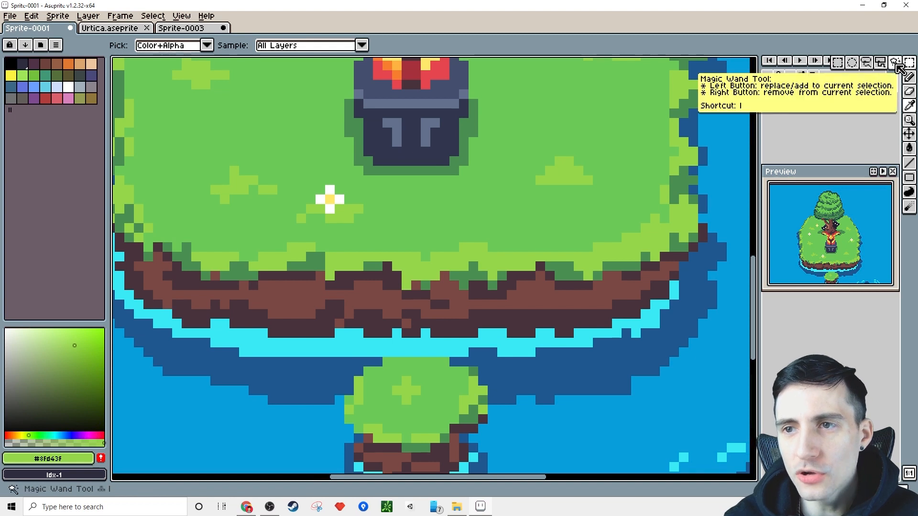
pyautogui.click(897, 66)
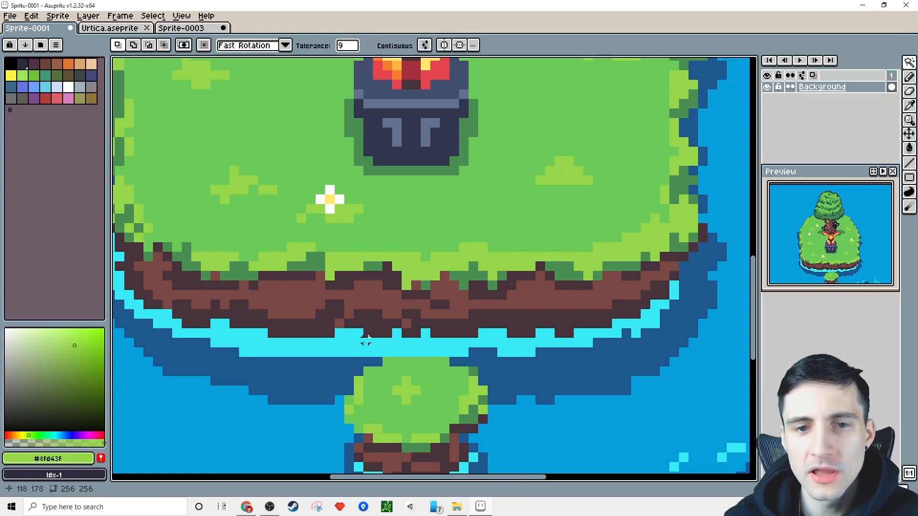
pyautogui.click(413, 268)
pyautogui.scroll(-5, 413, 269)
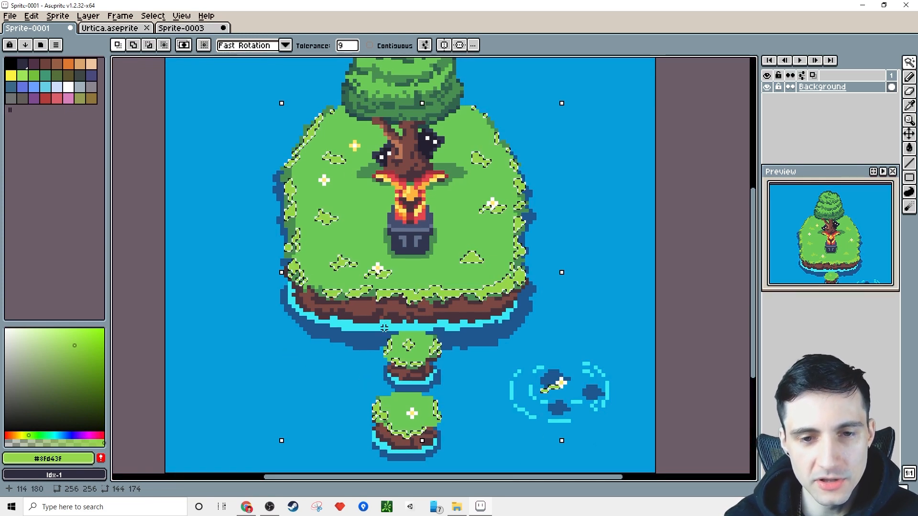
pyautogui.hotkey('ctrl', 'd')
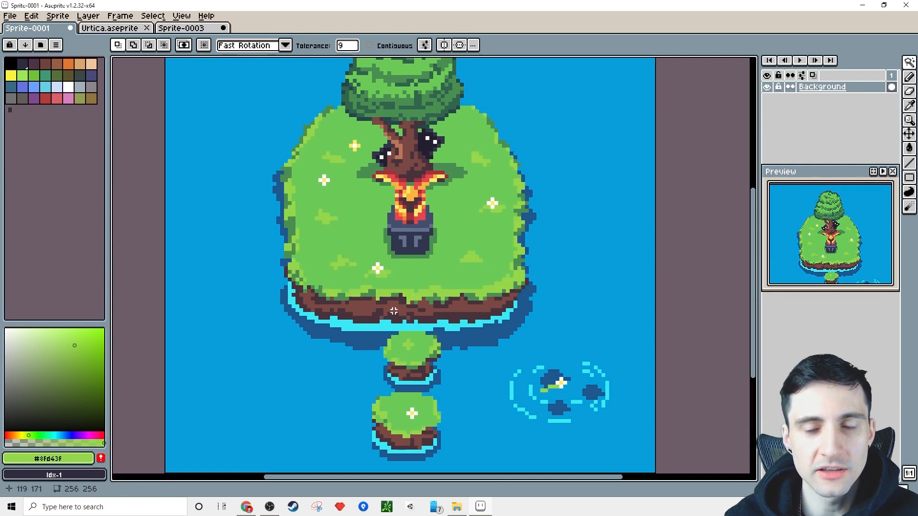
# - Fill the light green patch along the island's front edge with magenta using contiguous fill, and undo the fill
pyautogui.press('g')
pyautogui.press('x')
pyautogui.scroll(3, 380, 306)
pyautogui.click(387, 336)
pyautogui.scroll(-3, 387, 336)
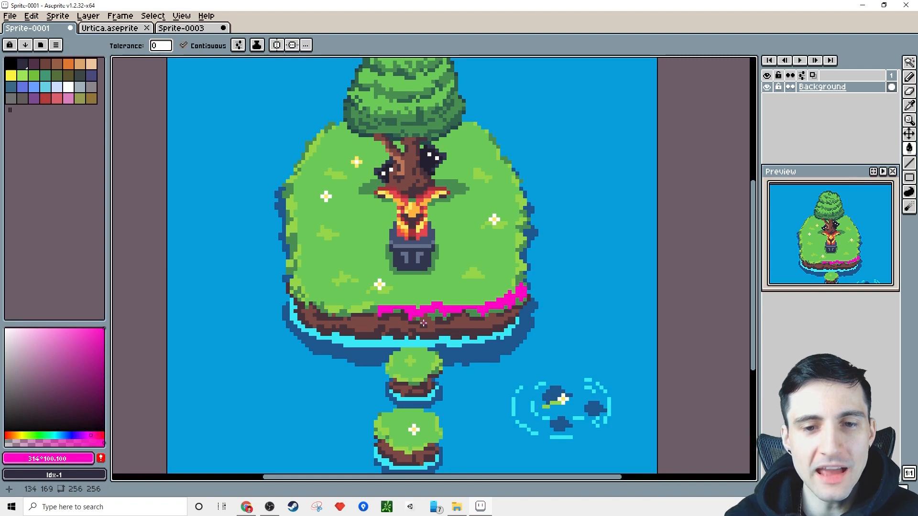
pyautogui.hotkey('ctrl', 'z')
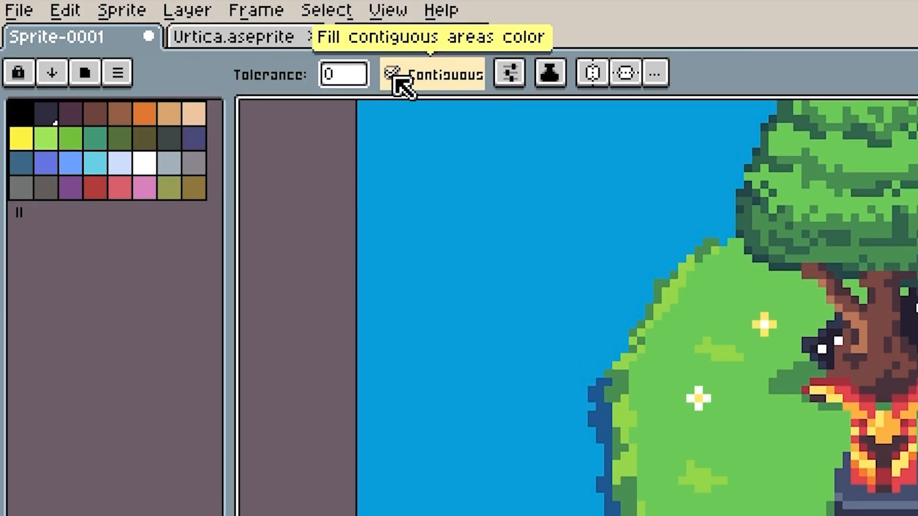
# - Turn off contiguous filling for the Paint Bucket and try recolouring every light green highlight magenta
pyautogui.click(394, 76)
pyautogui.click(353, 311)
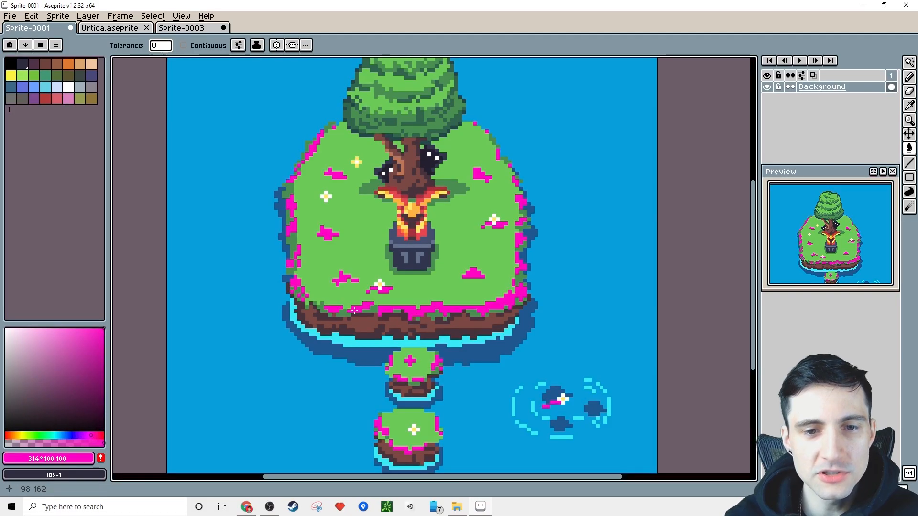
pyautogui.hotkey('ctrl', 'z')
# - Sample the base grass green #63c74d, adjust it to HSV 109°, 69, 85, and recolour all grass highlights with it
pyautogui.scroll(5, 338, 329)
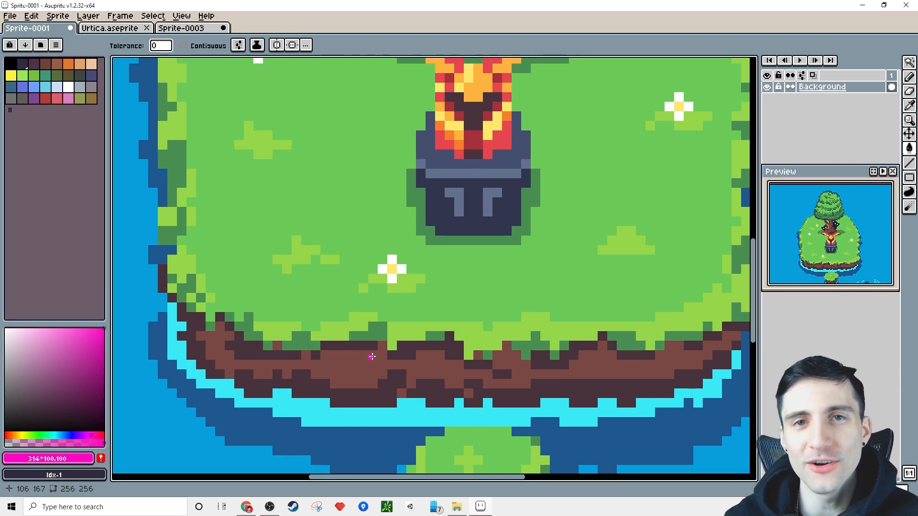
pyautogui.press('i')
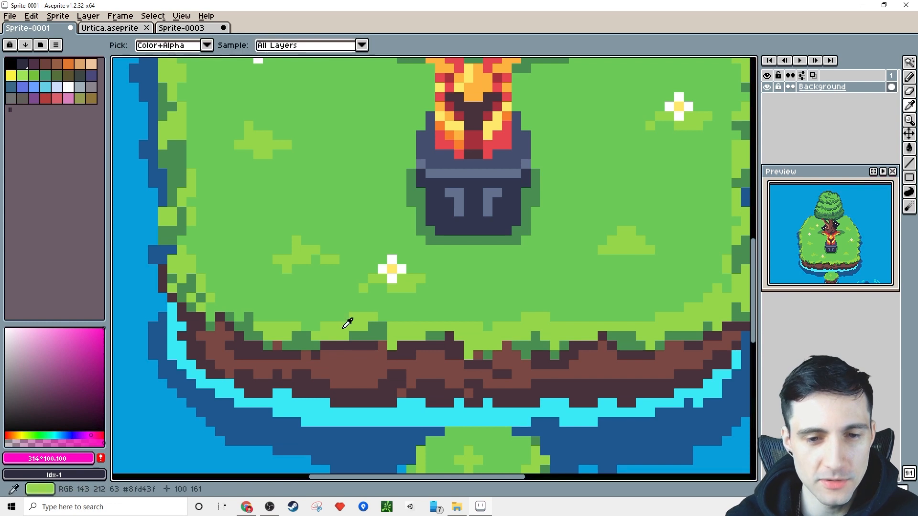
pyautogui.click(342, 301)
pyautogui.press('g')
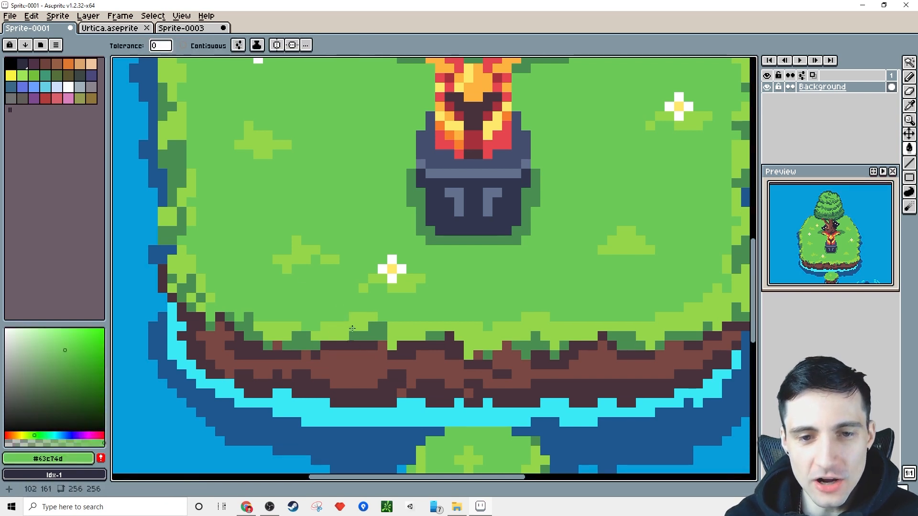
pyautogui.scroll(2, 362, 352)
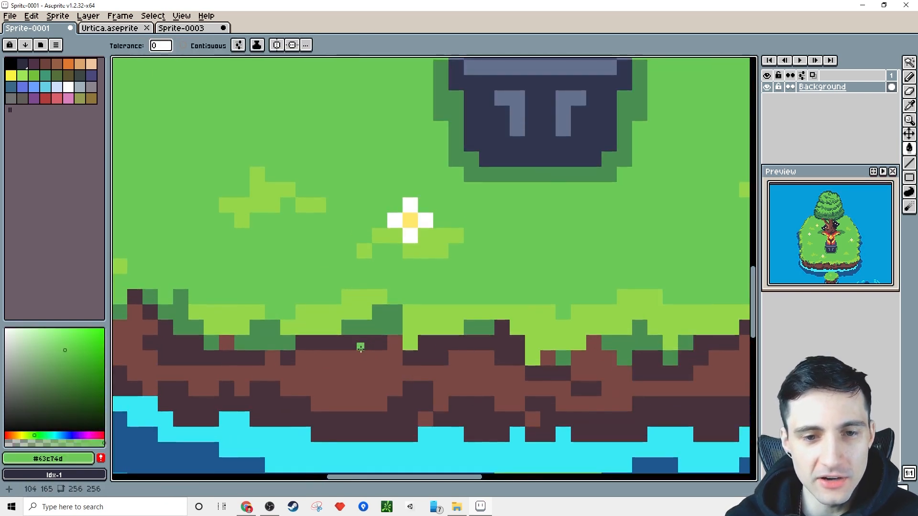
pyautogui.click(69, 345)
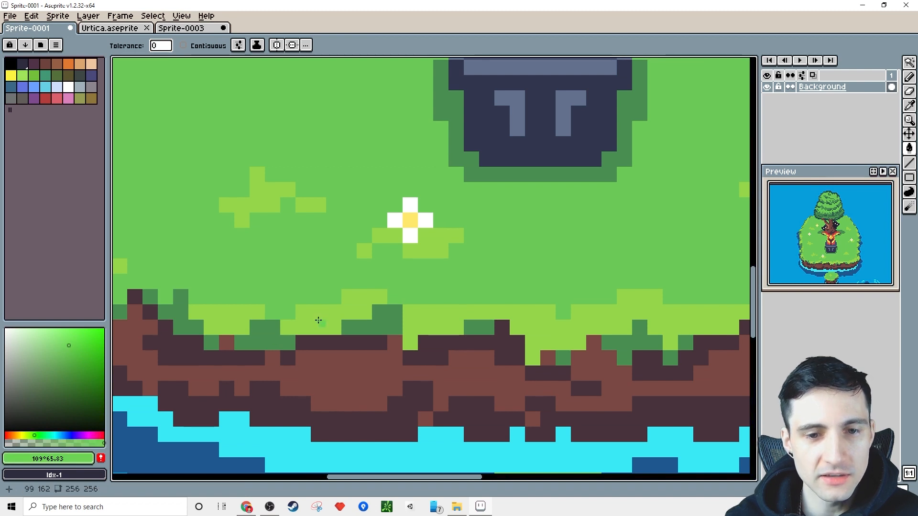
pyautogui.click(73, 344)
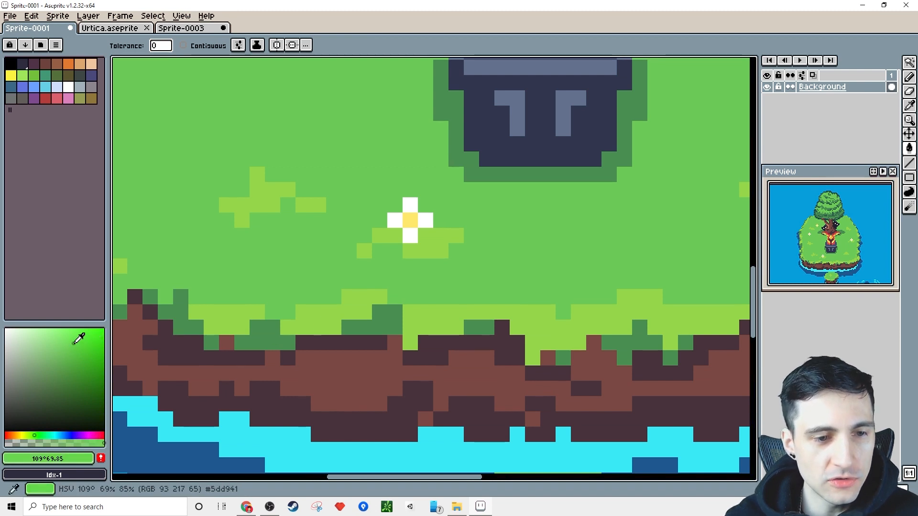
pyautogui.click(310, 322)
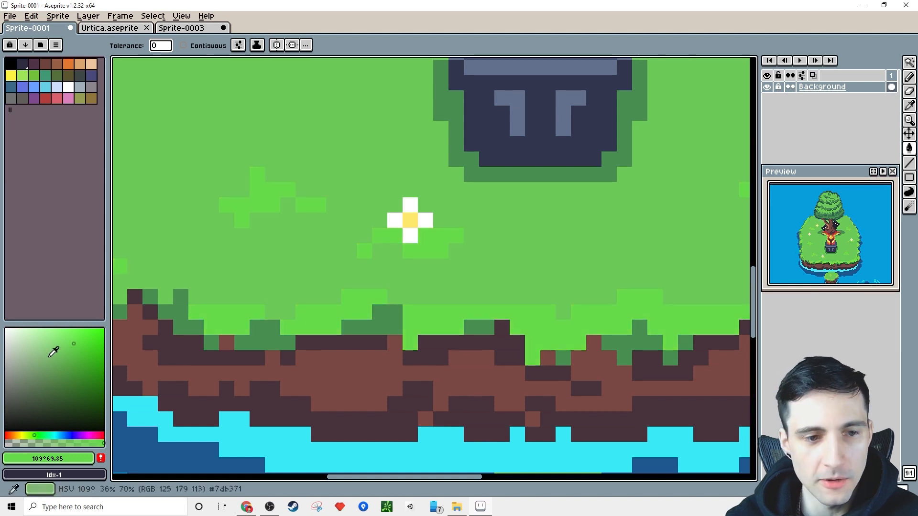
# - Recolour all grass highlights with fully saturated green, HSV 109°, 100, 100, and again with pale green, HSV 109°, 46, 100
pyautogui.moveTo(86, 335); pyautogui.dragTo(106, 324)
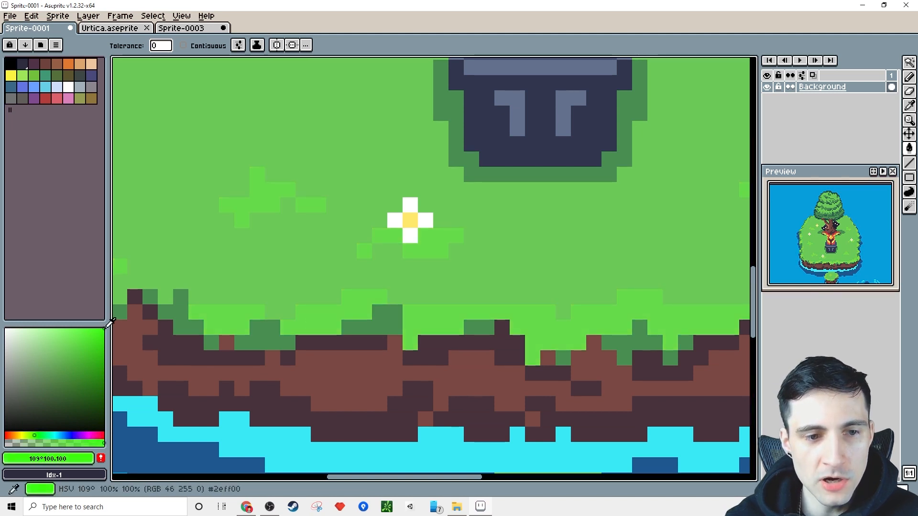
pyautogui.click(237, 317)
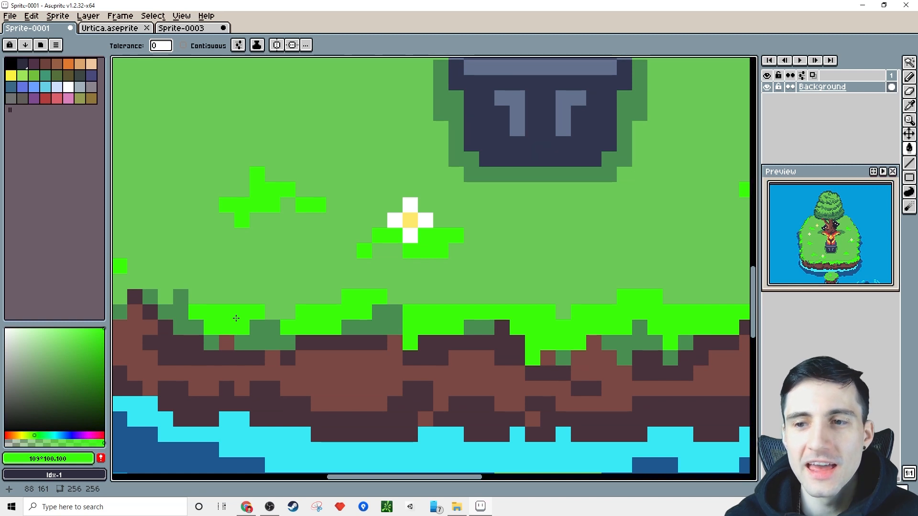
pyautogui.click(51, 328)
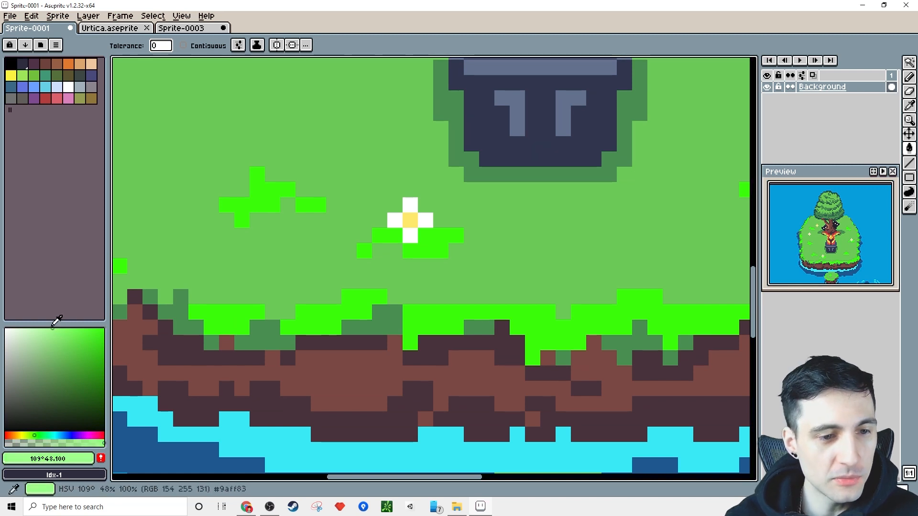
pyautogui.click(233, 317)
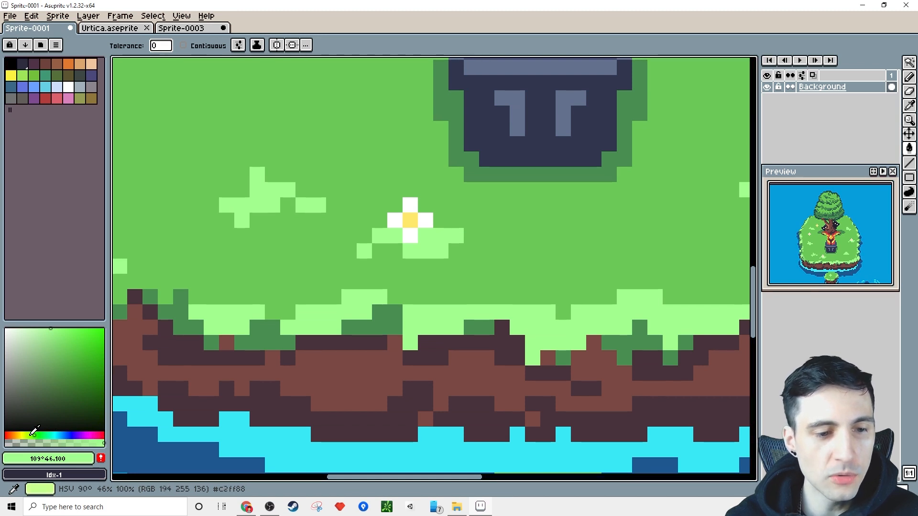
# - Recolour all grass highlights with pale yellow-green, HSV 83°, 46, 100, and again with fully saturated HSV 83°, 100, 100
pyautogui.click(28, 435)
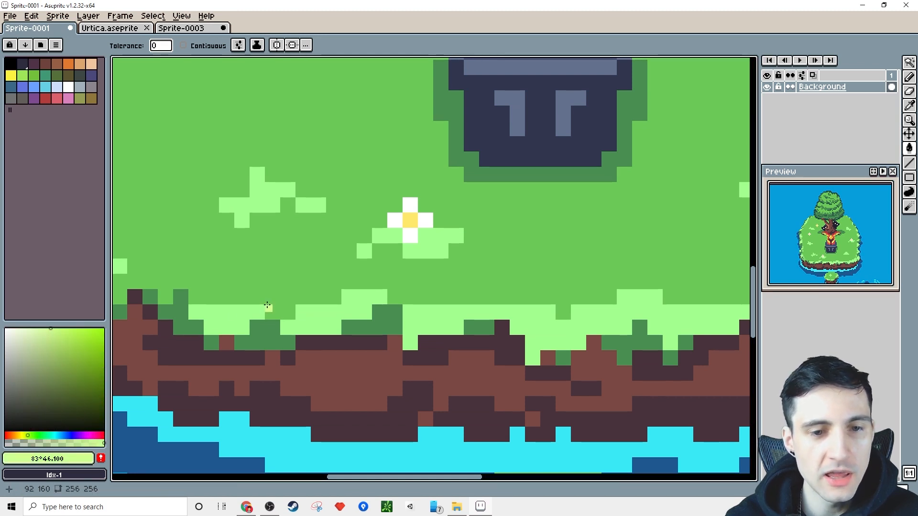
pyautogui.click(227, 317)
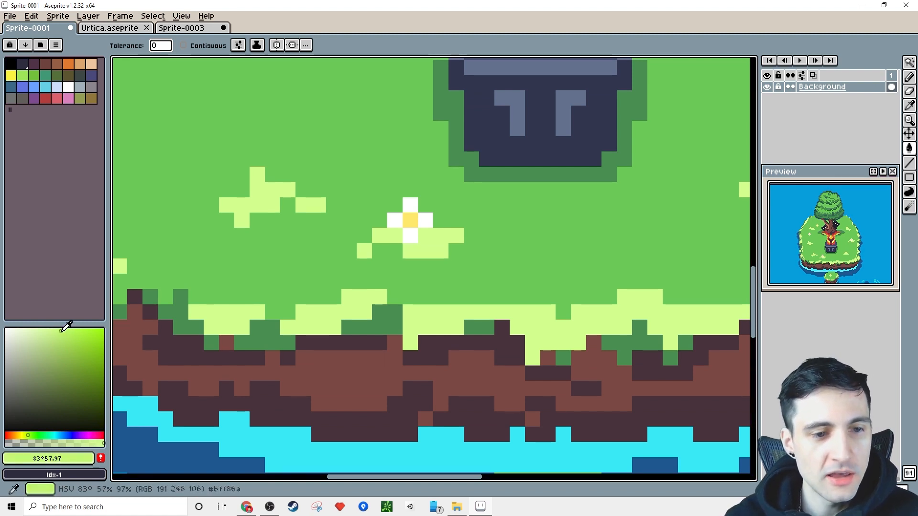
pyautogui.moveTo(94, 330); pyautogui.dragTo(113, 323)
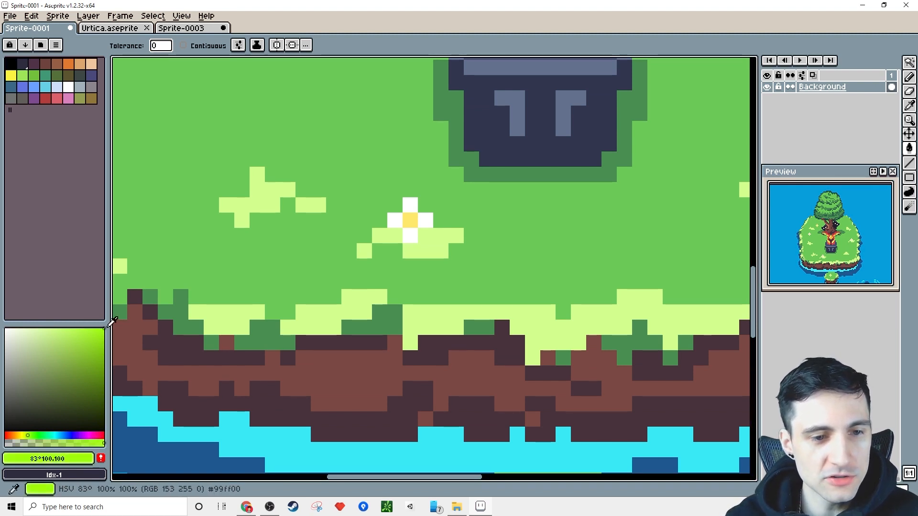
pyautogui.click(217, 314)
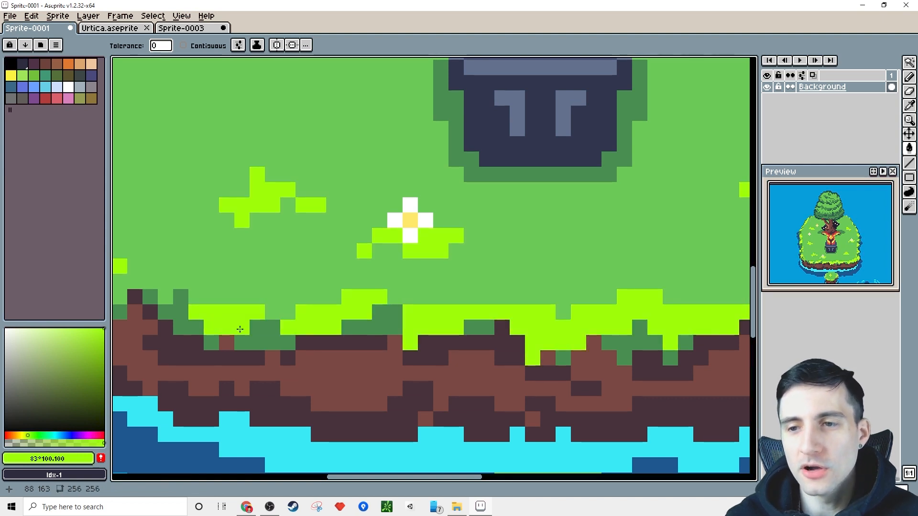
# - Recolour all grass highlights with saturated yellow, HSV 69°, 100, 100, and again with the duller HSV 69°, 78, 91
pyautogui.click(26, 434)
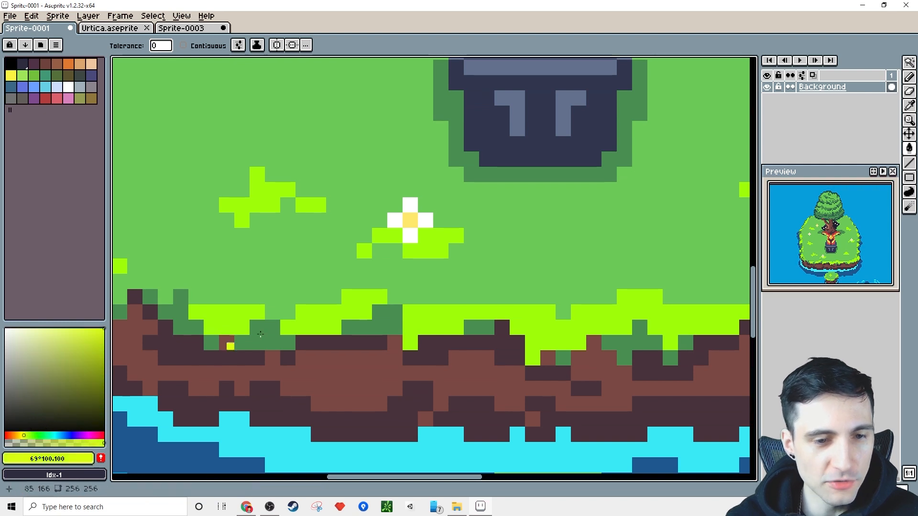
pyautogui.click(231, 322)
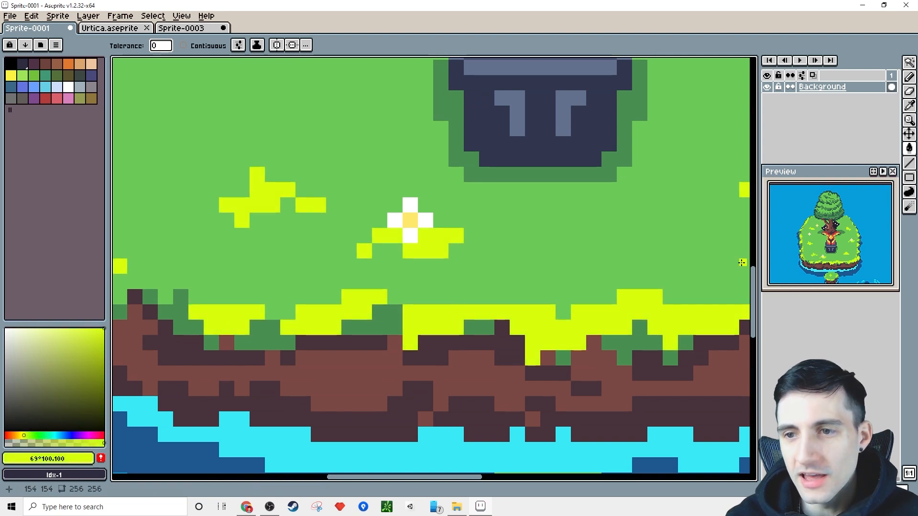
pyautogui.scroll(-6, 498, 235)
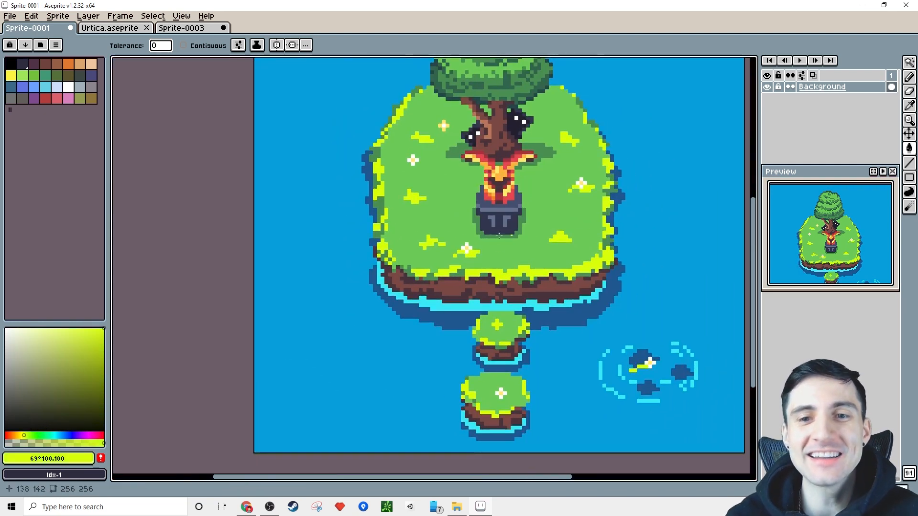
pyautogui.scroll(-2, 498, 235)
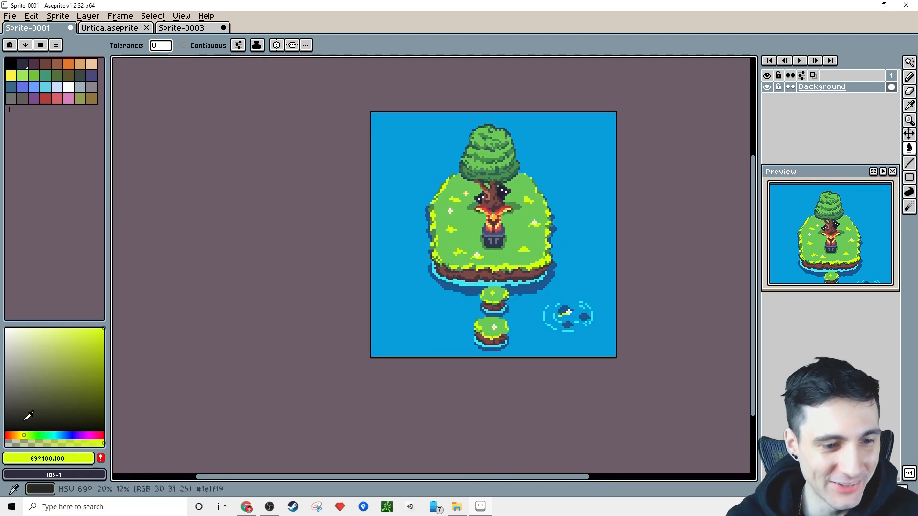
pyautogui.click(82, 337)
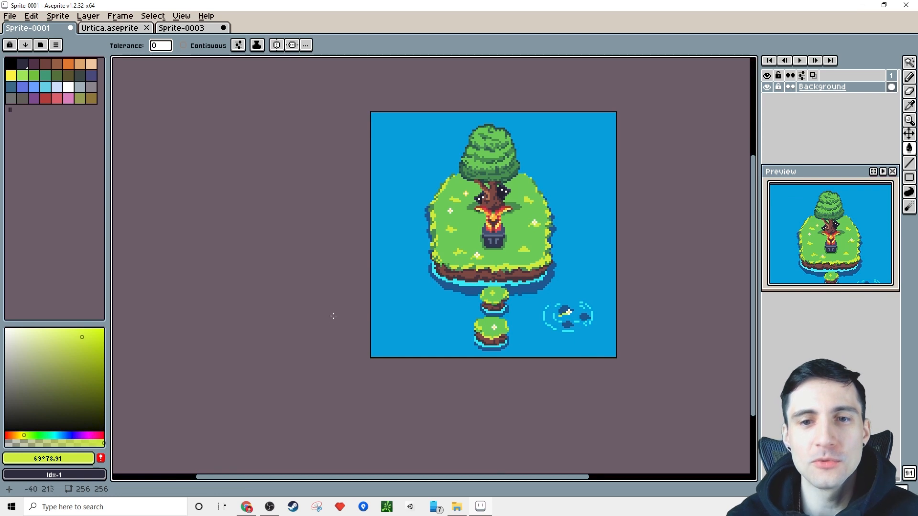
# - Recolour all grass highlights with turquoise green, HSV 153°, 78, 91, and view the whole island
pyautogui.scroll(3, 401, 299)
pyautogui.click(47, 435)
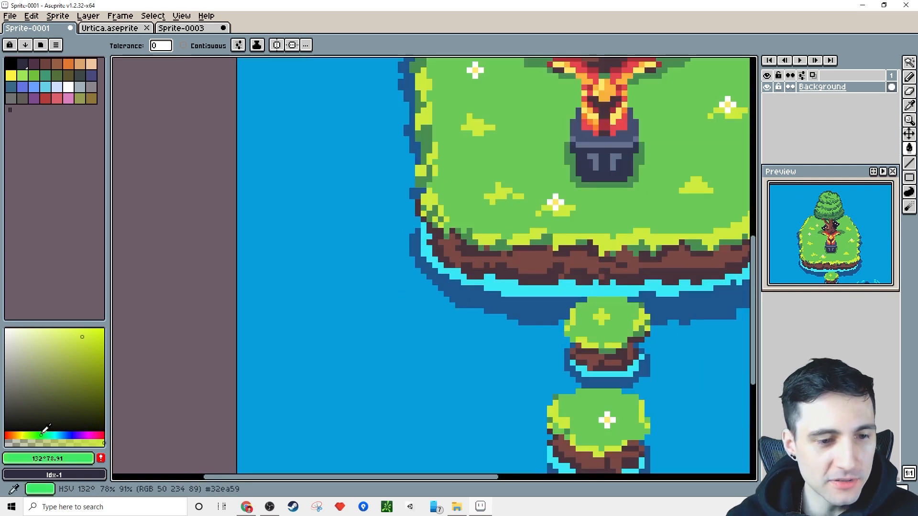
pyautogui.click(524, 243)
pyautogui.scroll(-4, 463, 287)
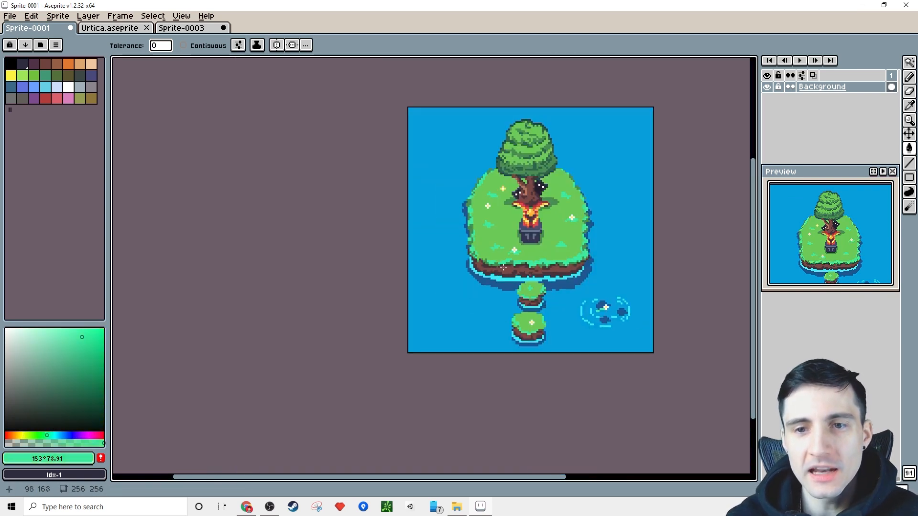
# - Recolour all grass highlights with green, HSV 104°, 78, 91, and again with the brighter HSV 104°, 71, 96
pyautogui.scroll(2, 463, 287)
pyautogui.moveTo(463, 287); pyautogui.dragTo(445, 290)
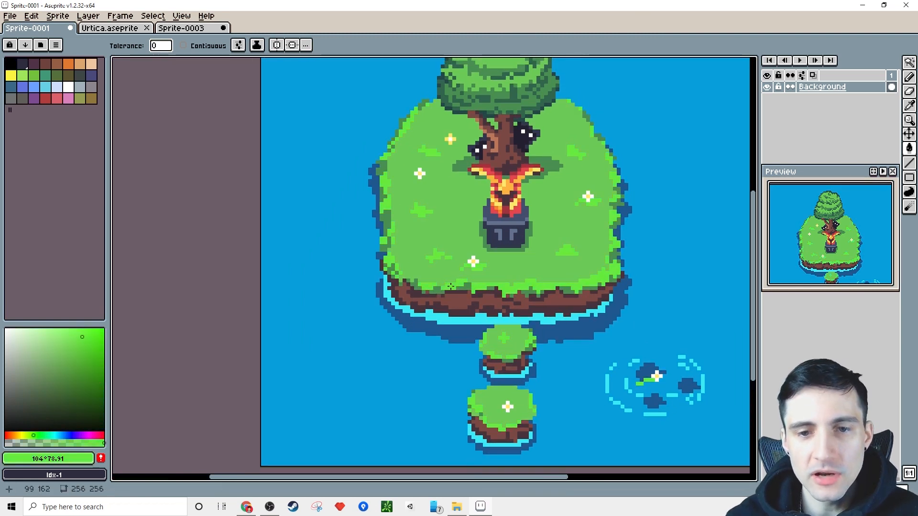
pyautogui.scroll(1, 491, 278)
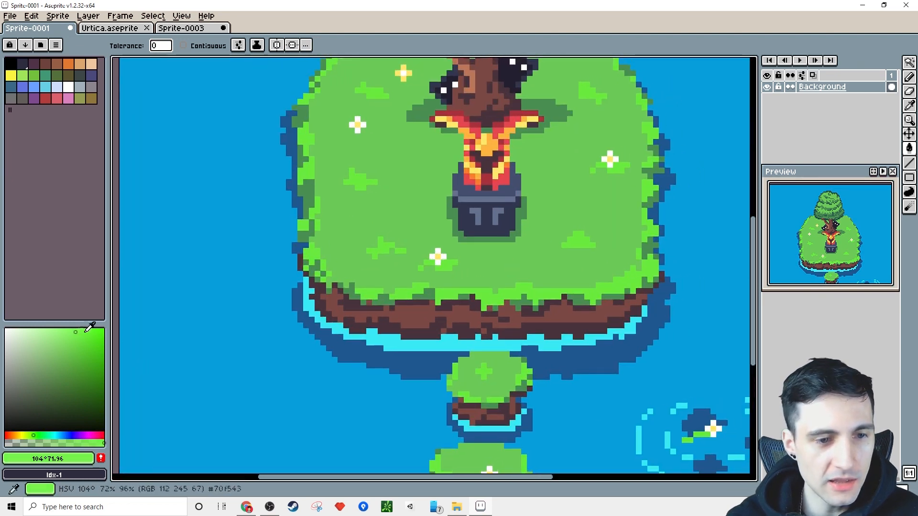
pyautogui.scroll(-3, 418, 338)
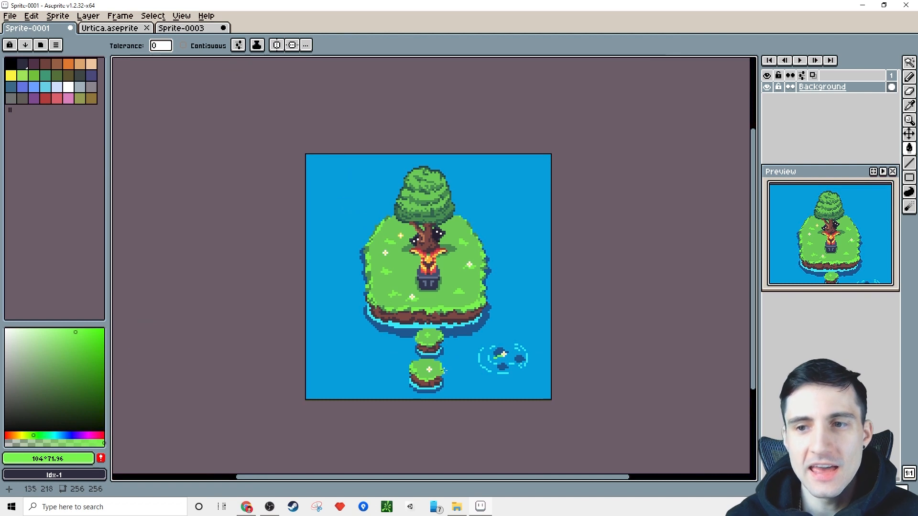
pyautogui.moveTo(444, 370); pyautogui.dragTo(446, 366)
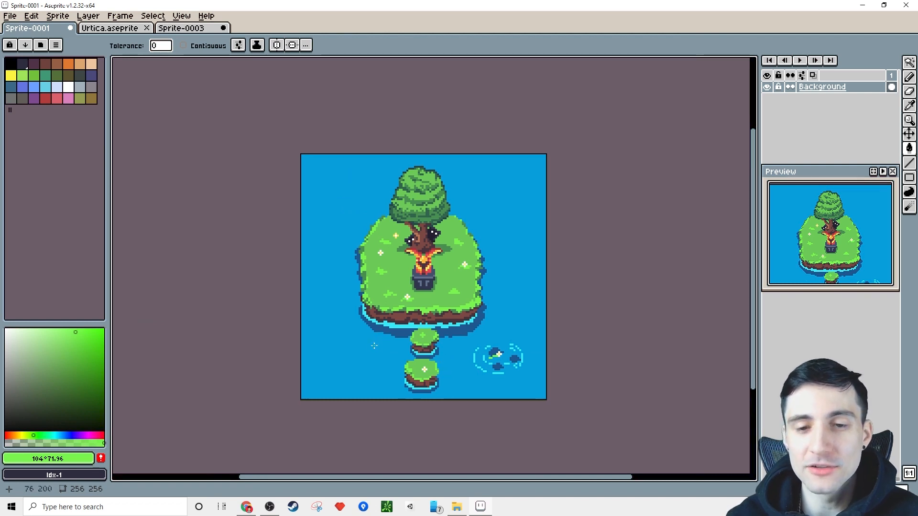
# - Sample the soil brown #733e39 and recolour all dark soil shading with HSV 5°, 51, 37, and again with HSV 5°, 52, 28
pyautogui.scroll(4, 370, 340)
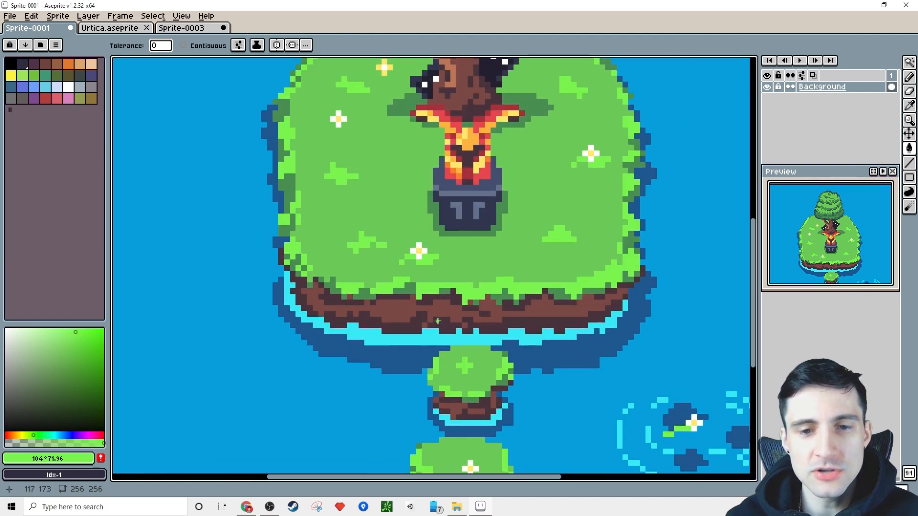
pyautogui.press('i')
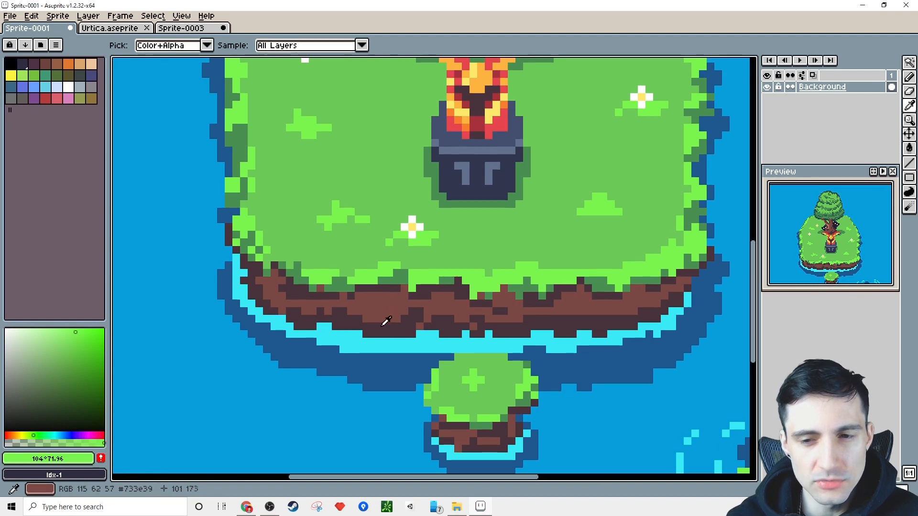
pyautogui.scroll(1, 389, 316)
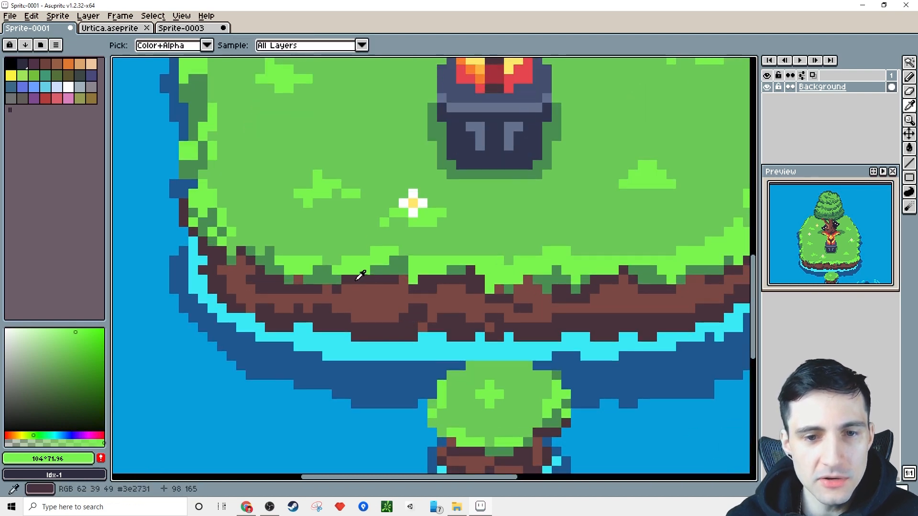
pyautogui.press('g')
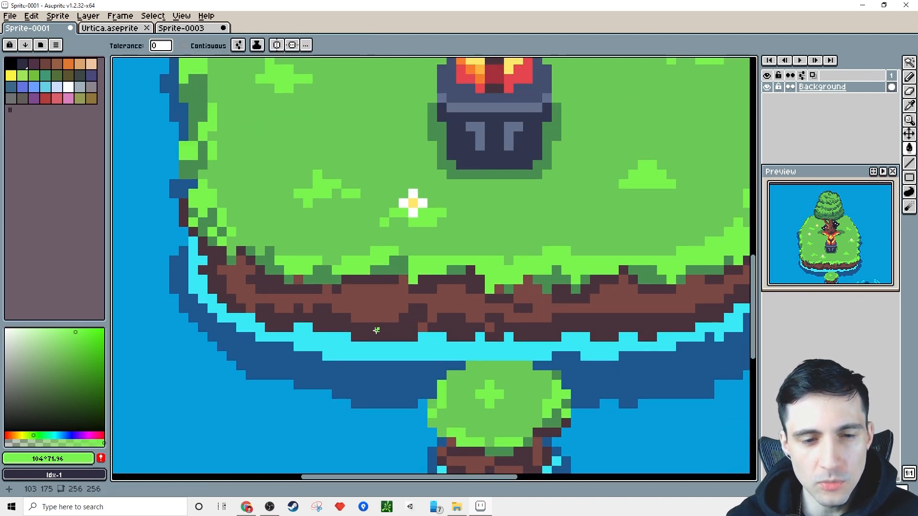
pyautogui.keyDown('alt'); pyautogui.click(381, 310); pyautogui.keyUp('alt')
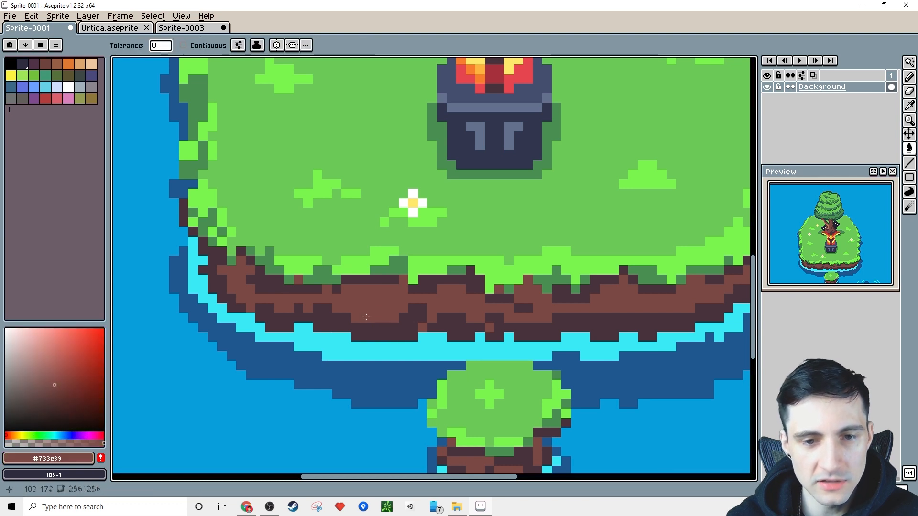
pyautogui.click(56, 393)
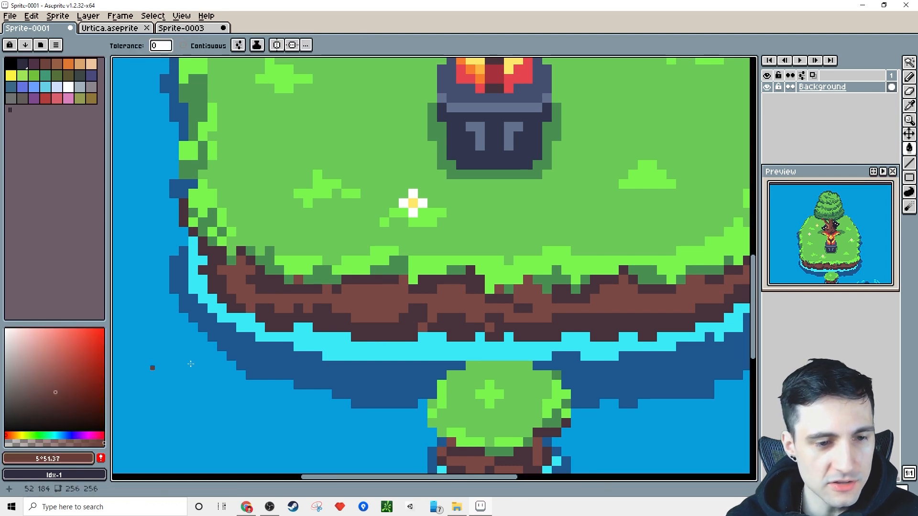
pyautogui.click(369, 331)
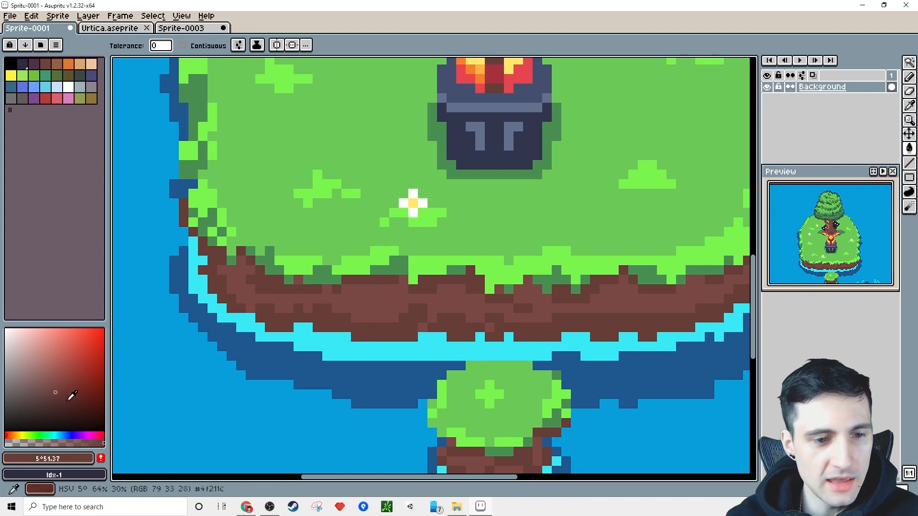
pyautogui.click(56, 401)
pyautogui.click(373, 330)
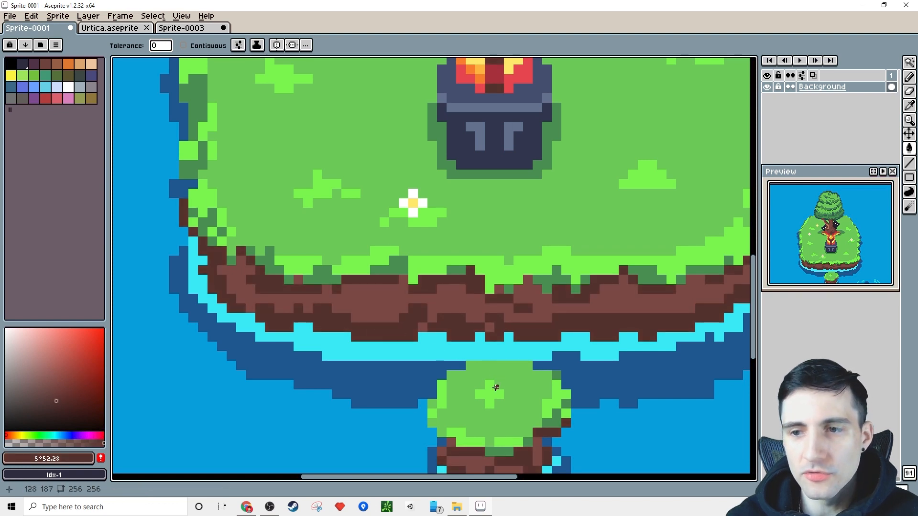
# - Turn contiguous filling back on, sample soil brown #733e39, and fill the lower-edge soil shadow on the large island with HSV 5°, 50, 39
pyautogui.moveTo(496, 387); pyautogui.dragTo(417, 346)
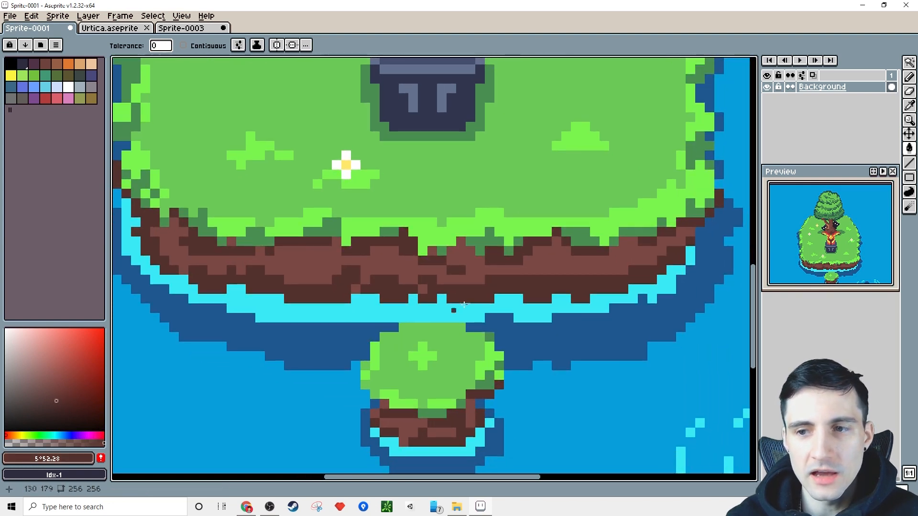
pyautogui.moveTo(297, 299); pyautogui.dragTo(305, 308)
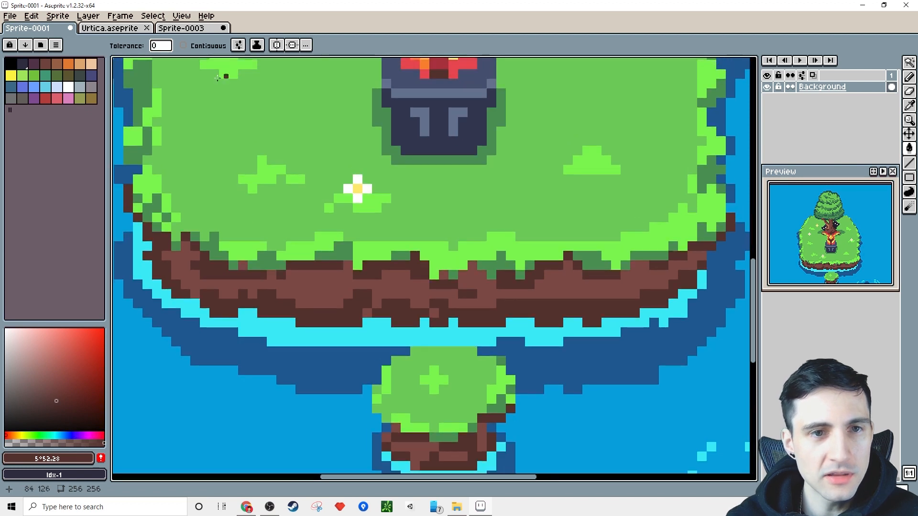
pyautogui.click(186, 46)
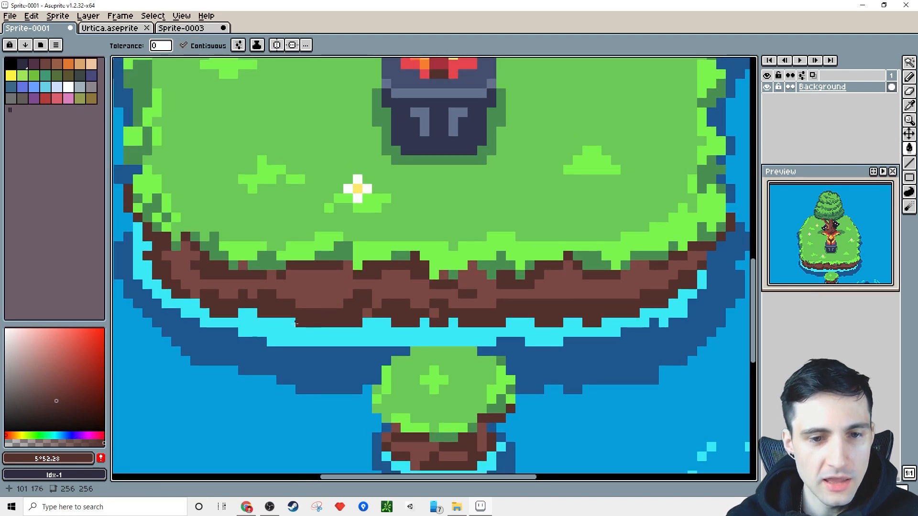
pyautogui.keyDown('alt'); pyautogui.click(319, 298); pyautogui.keyUp('alt')
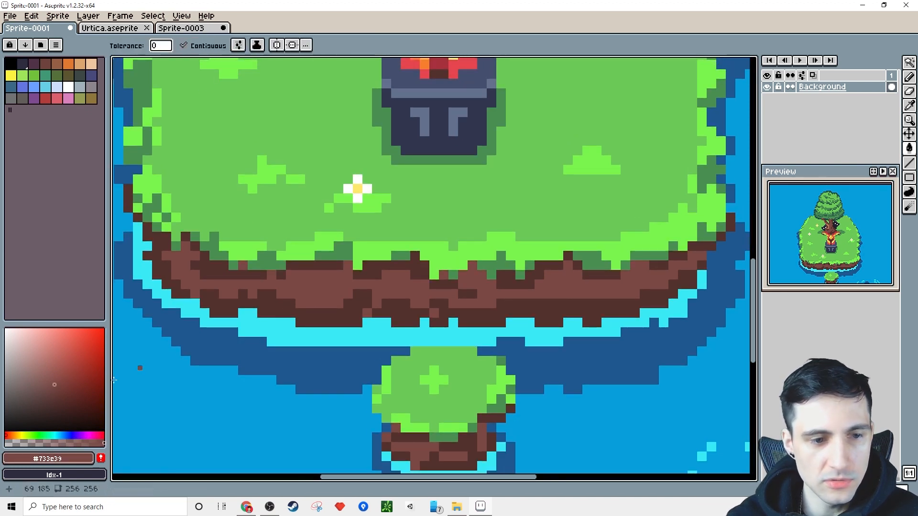
pyautogui.click(56, 390)
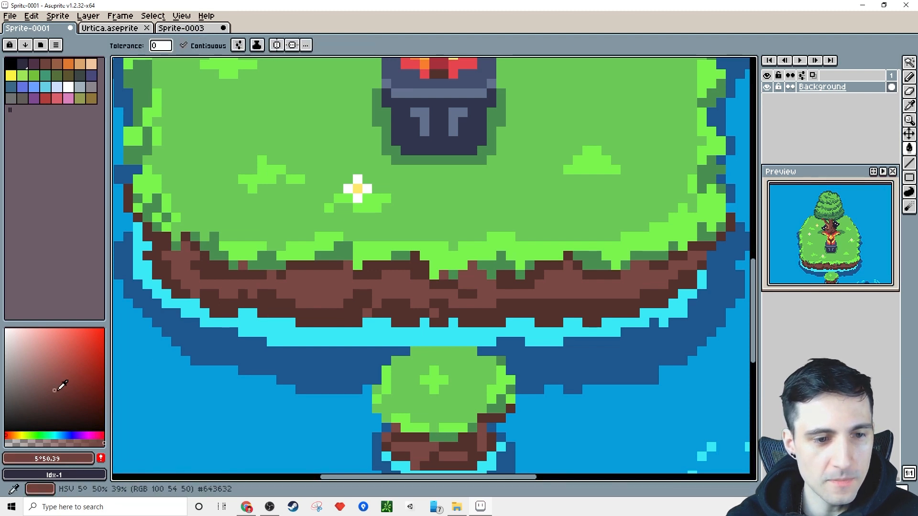
pyautogui.click(332, 316)
pyautogui.scroll(2, 330, 316)
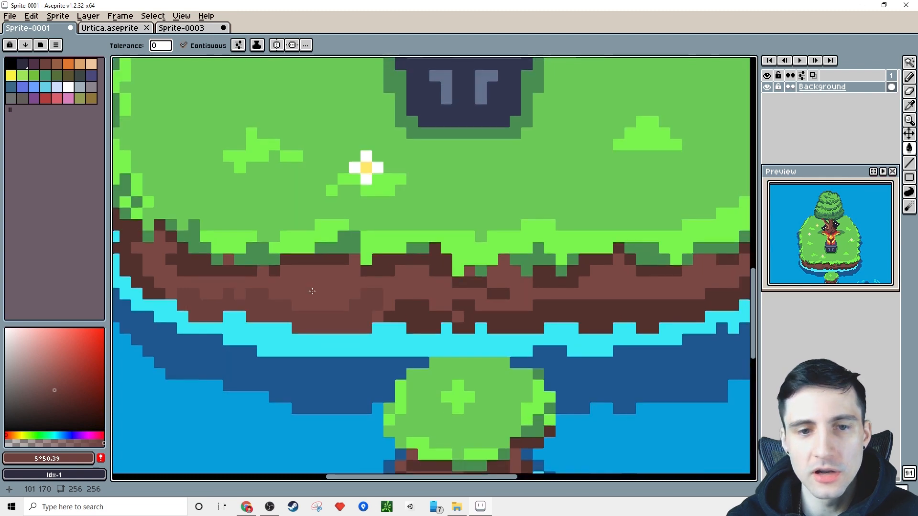
pyautogui.scroll(-3, 328, 261)
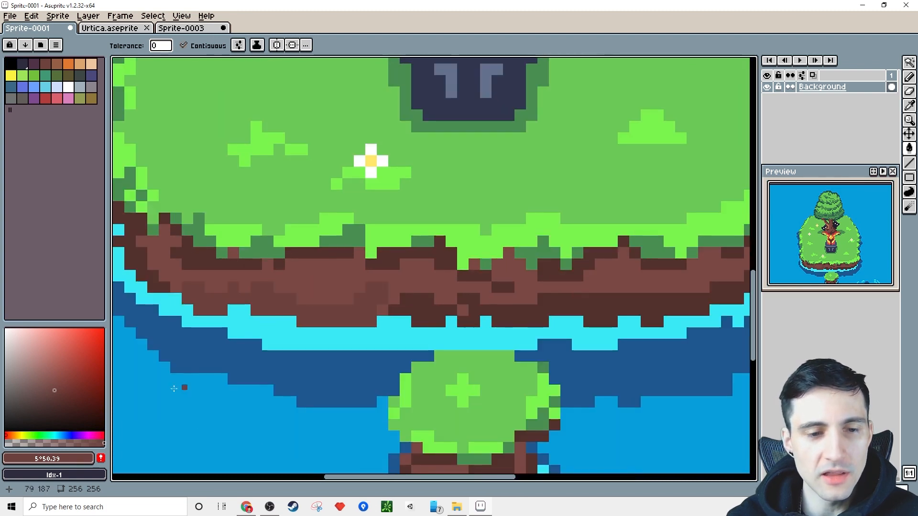
# - Darken the soil shadow along the large island's lower edge to HSV 5°, 50, 34 and check it on the whole sprite
pyautogui.click(54, 396)
pyautogui.scroll(-1, 351, 299)
pyautogui.scroll(-5, 351, 299)
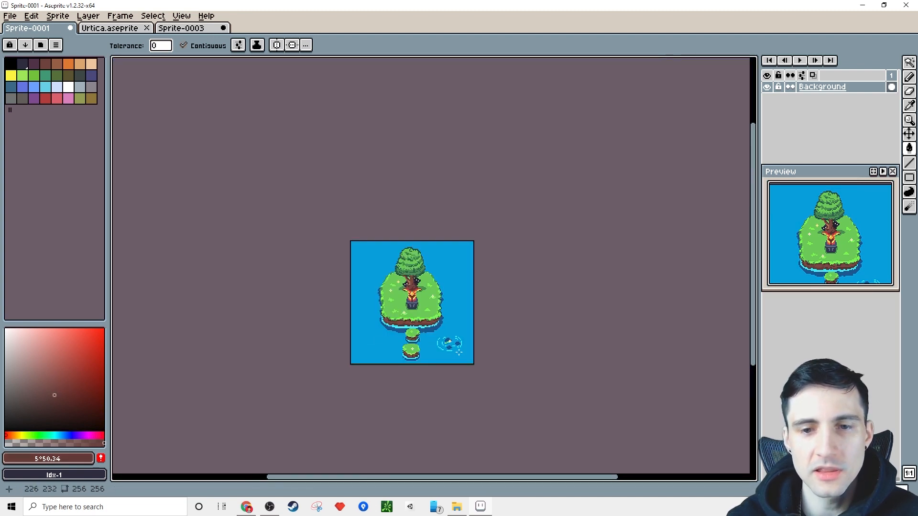
pyautogui.scroll(1, 439, 342)
pyautogui.moveTo(408, 338); pyautogui.dragTo(412, 342)
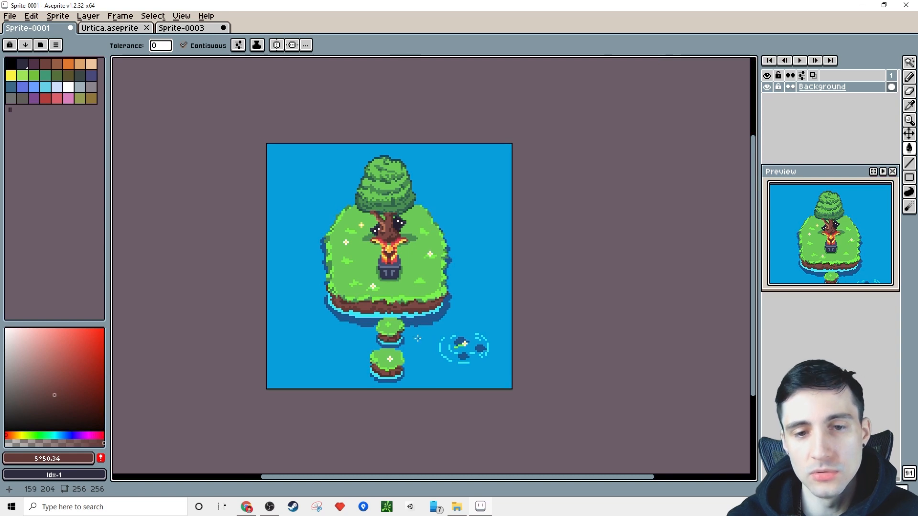
pyautogui.scroll(5, 418, 338)
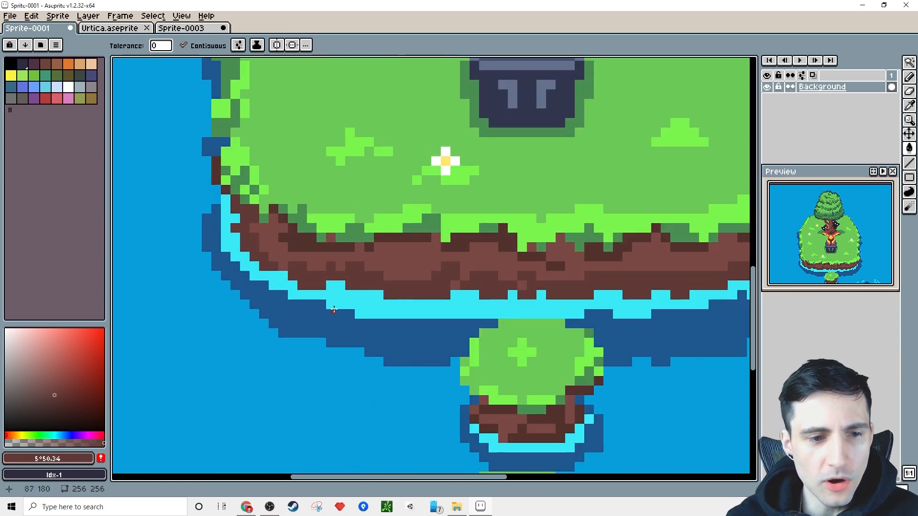
# - Choose white, HSV 5°, 0, 100, and set the Pencil to a square 2 px brush
pyautogui.moveTo(44, 358); pyautogui.dragTo(5, 329)
pyautogui.moveTo(490, 301); pyautogui.dragTo(421, 299)
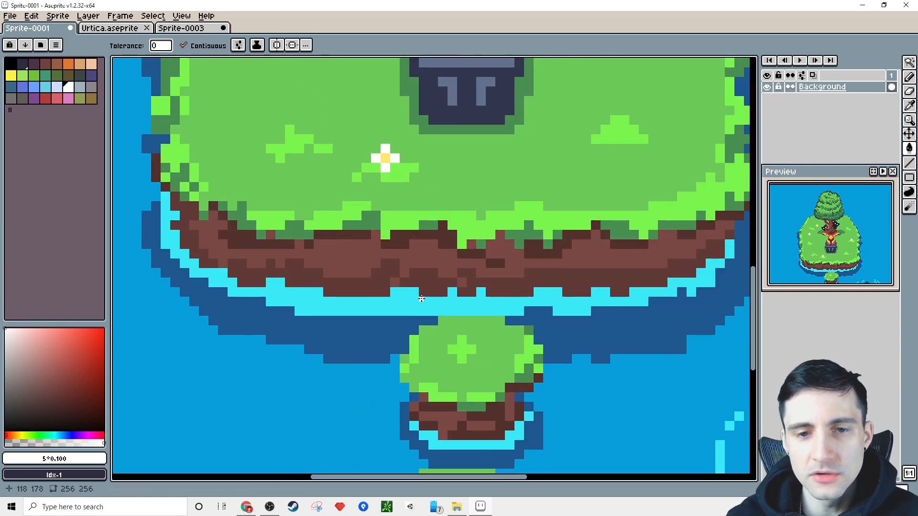
pyautogui.scroll(1, 417, 295)
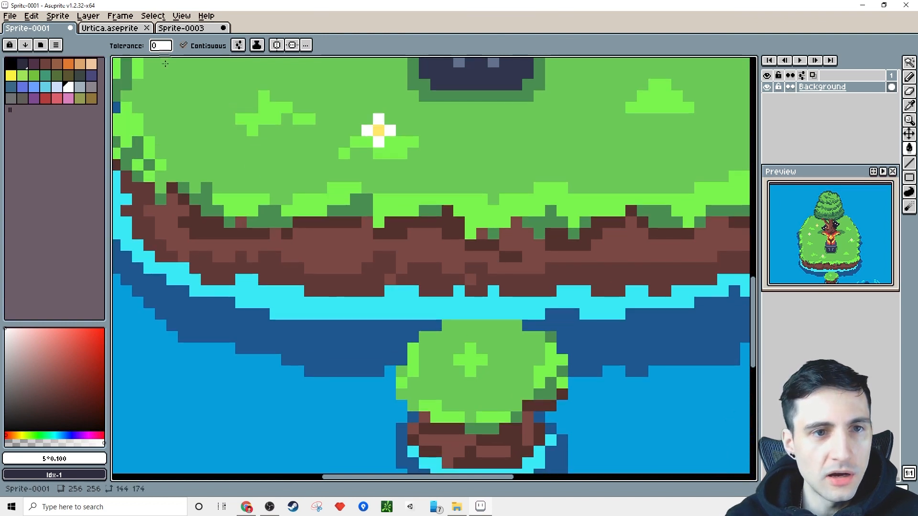
pyautogui.click(910, 78)
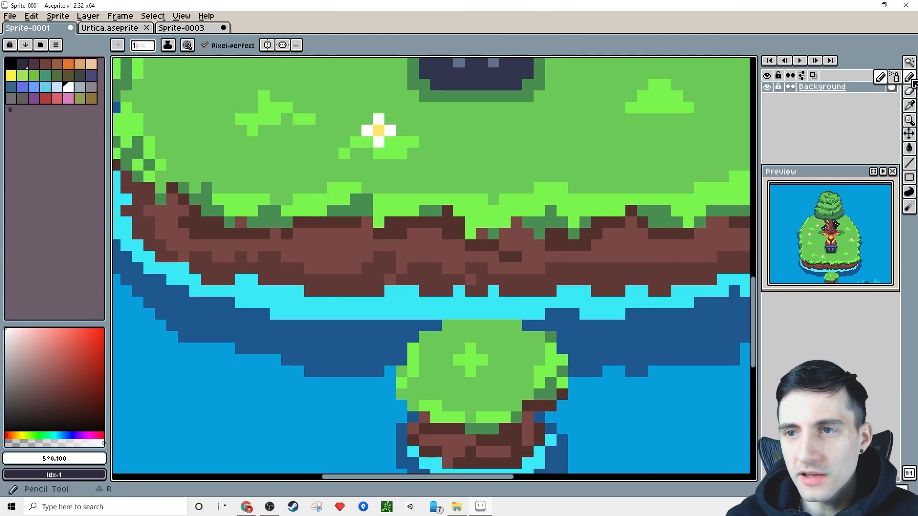
pyautogui.click(143, 45)
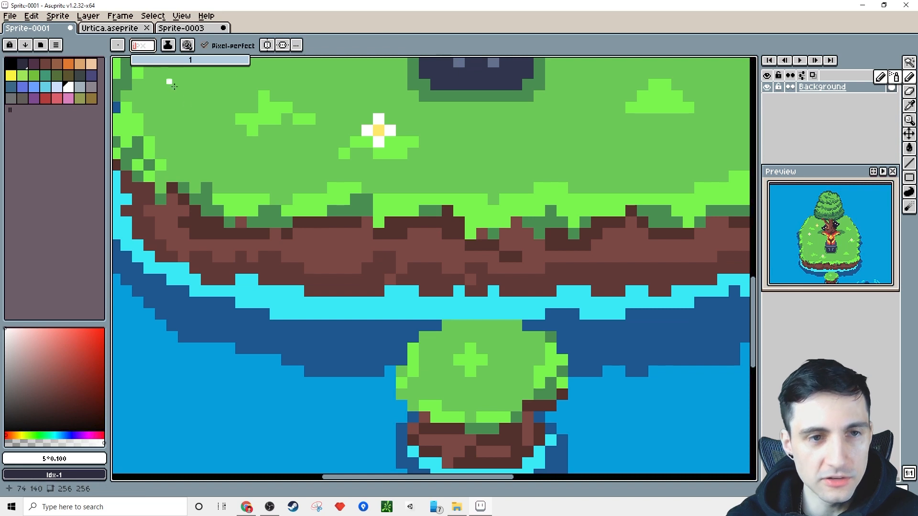
pyautogui.write('4')
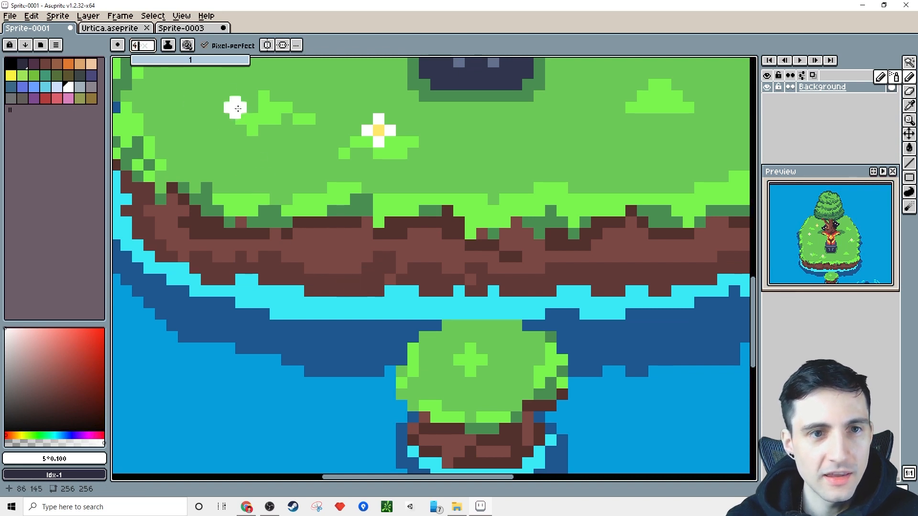
pyautogui.click(117, 46)
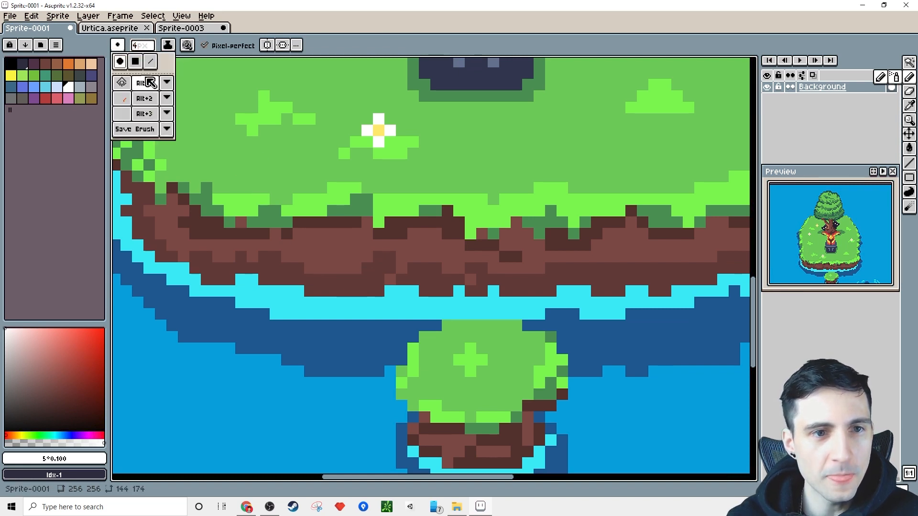
pyautogui.click(139, 63)
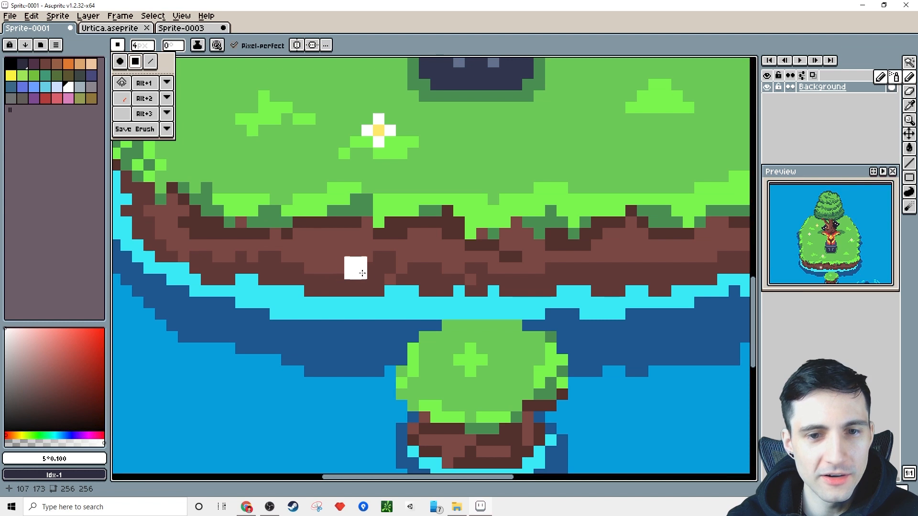
pyautogui.click(141, 46)
pyautogui.write('2')
pyautogui.scroll(2, 355, 274)
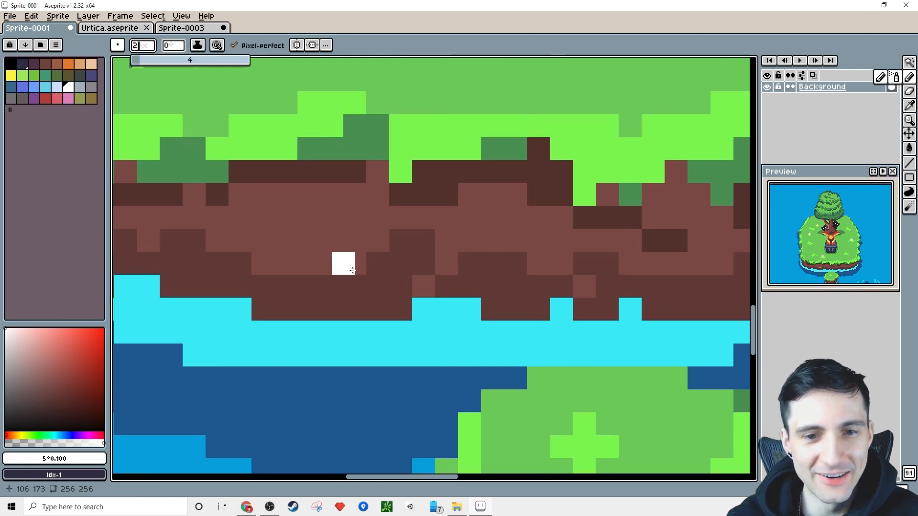
# - Draw a stepped white foam line where the large island's lower soil edge meets the cyan water, undoing stray strokes
pyautogui.scroll(-2, 352, 272)
pyautogui.scroll(-1, 424, 322)
pyautogui.moveTo(417, 324); pyautogui.dragTo(363, 312)
pyautogui.click(234, 293)
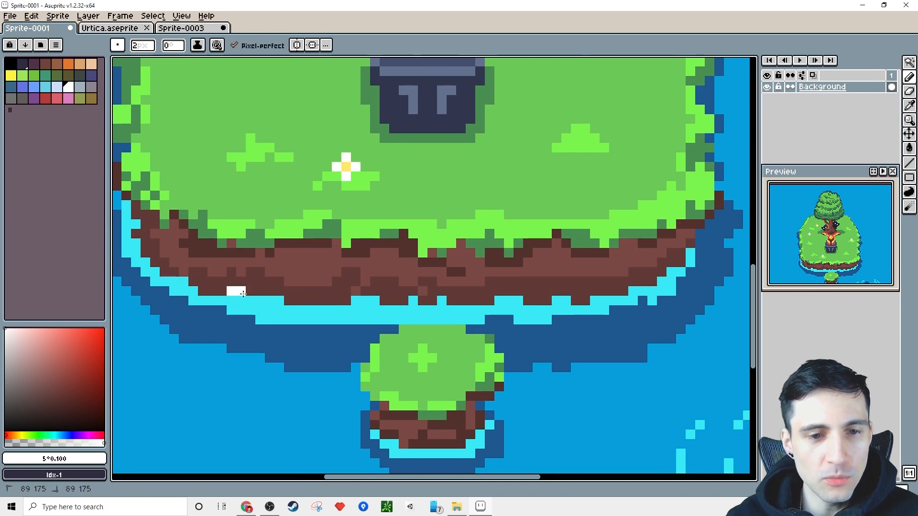
pyautogui.moveTo(244, 293)
pyautogui.mouseDown()
pyautogui.moveTo(248, 303)
pyautogui.moveTo(283, 302)
pyautogui.mouseUp()
pyautogui.hotkey('ctrl', 'z')
pyautogui.hotkey('ctrl', 'z')
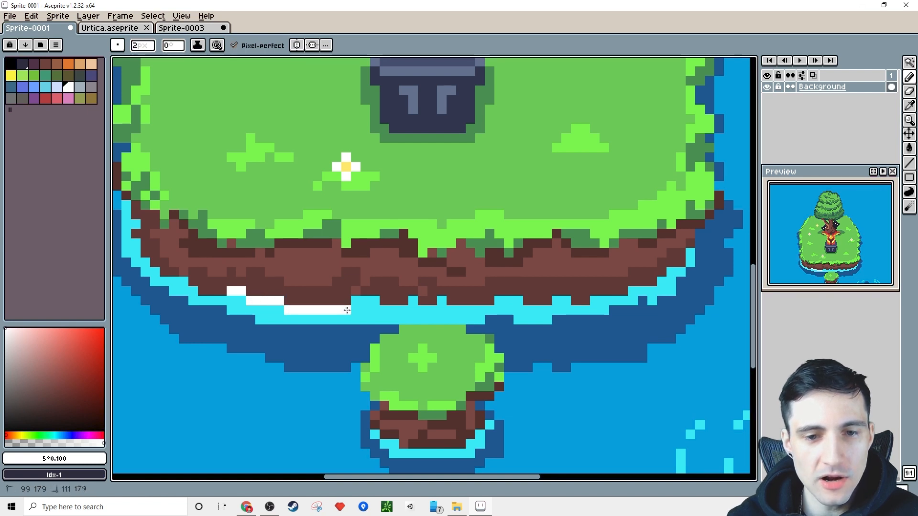
pyautogui.click(356, 306)
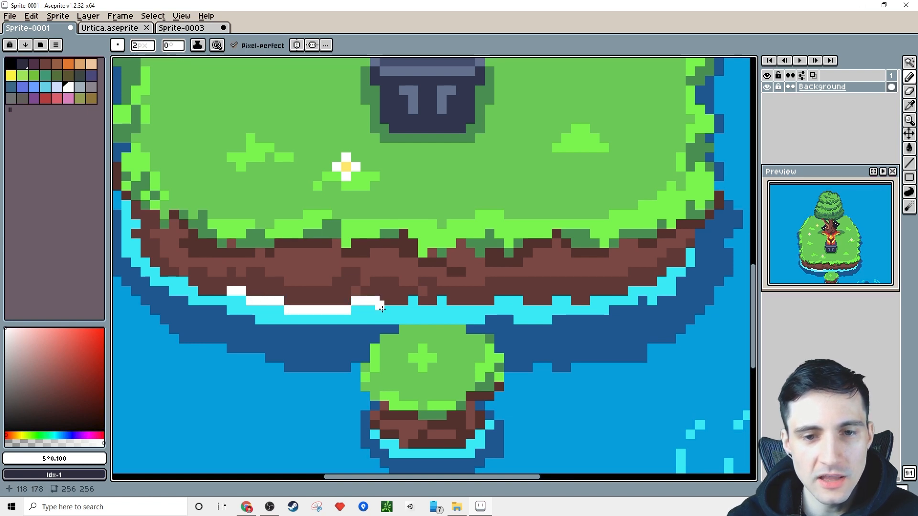
pyautogui.moveTo(384, 311)
pyautogui.mouseDown()
pyautogui.moveTo(414, 302)
pyautogui.moveTo(440, 307)
pyautogui.mouseUp()
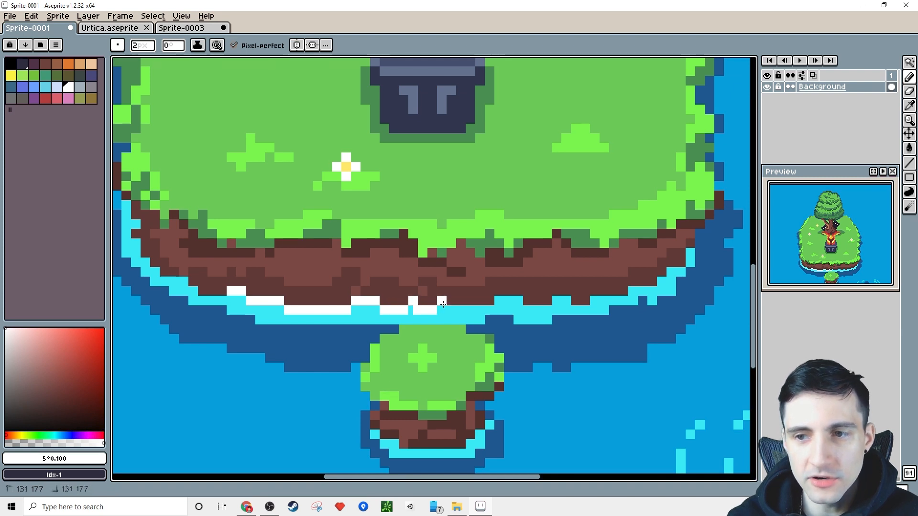
pyautogui.scroll(-1, 444, 304)
pyautogui.scroll(3, 835, 258)
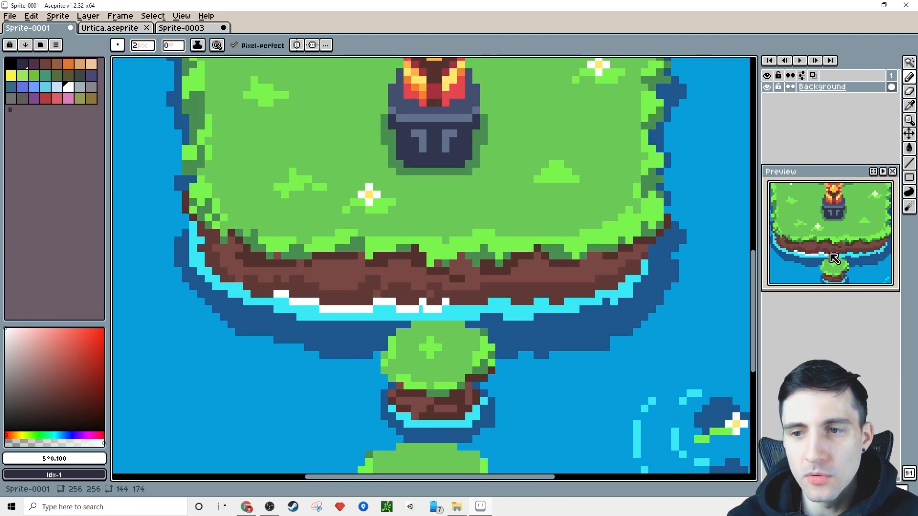
pyautogui.scroll(-3, 834, 258)
# - Sample the water cyan #2ce8f5 and cut small gaps into the left part of the white foam line
pyautogui.scroll(2, 354, 277)
pyautogui.press('alt')
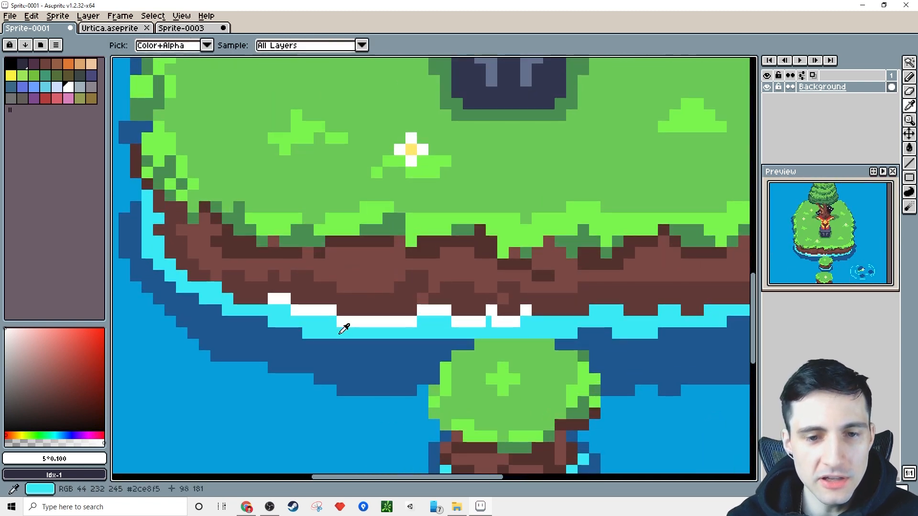
pyautogui.keyDown('alt'); pyautogui.click(344, 329); pyautogui.keyUp('alt')
pyautogui.click(364, 325)
pyautogui.click(317, 314)
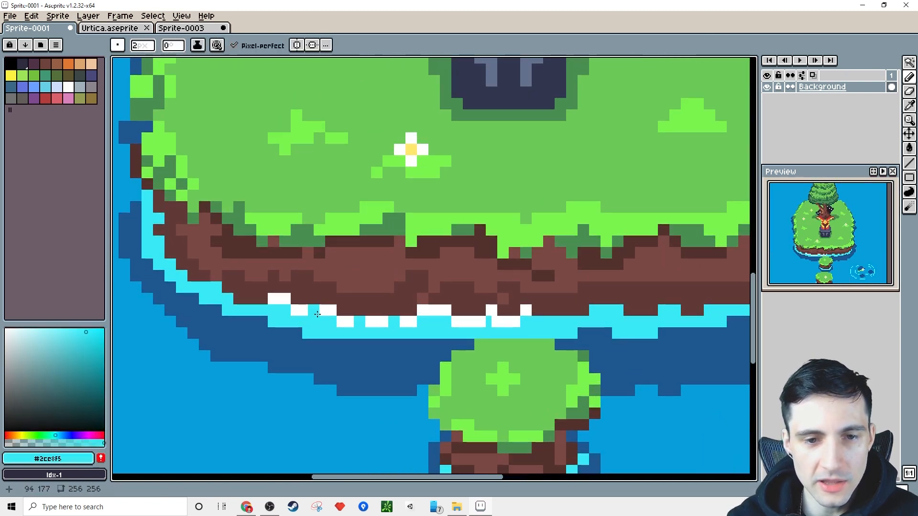
pyautogui.scroll(1, 321, 314)
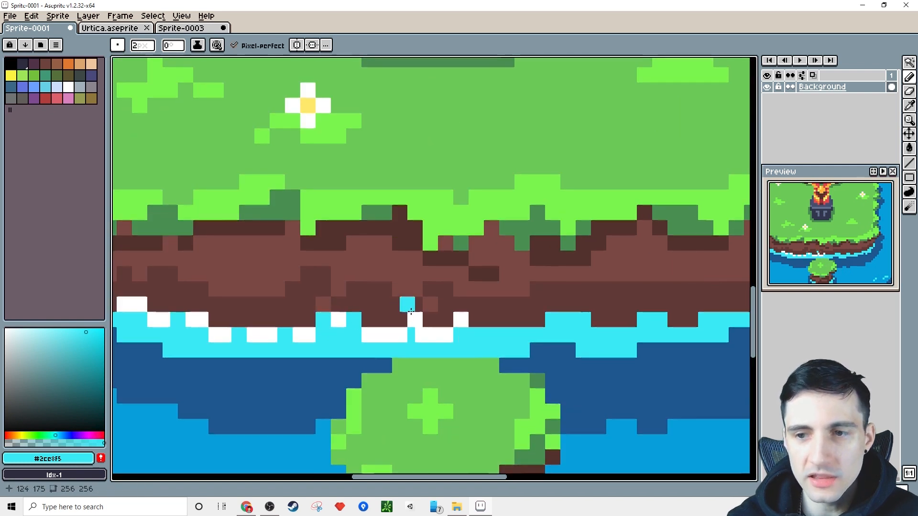
pyautogui.scroll(-1, 412, 312)
pyautogui.scroll(-1, 822, 267)
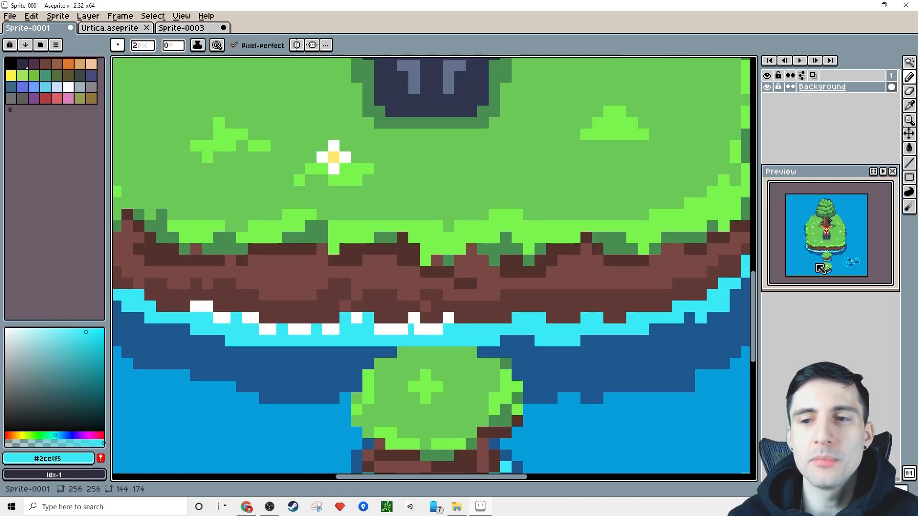
pyautogui.scroll(1, 820, 268)
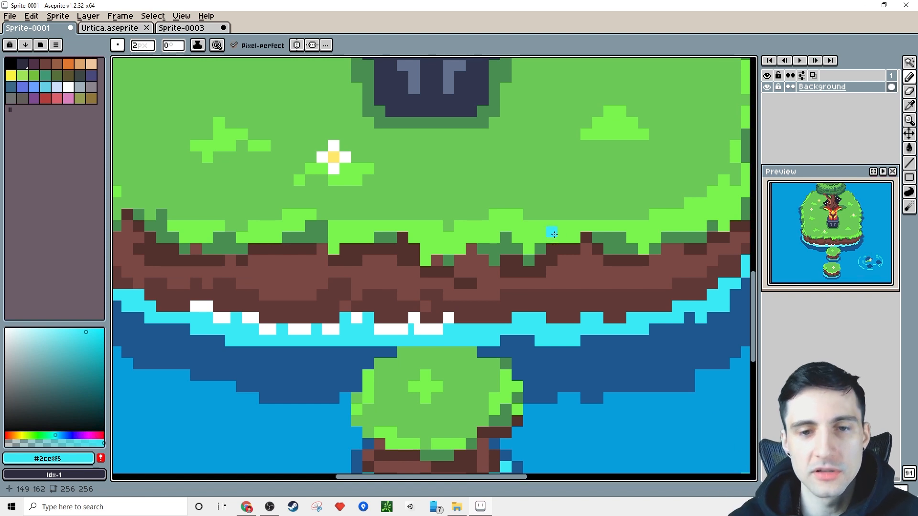
# - Draw a small cyan wave with a white #ffffff crest in the open water west of the large island
pyautogui.scroll(-4, 553, 234)
pyautogui.scroll(2, 468, 244)
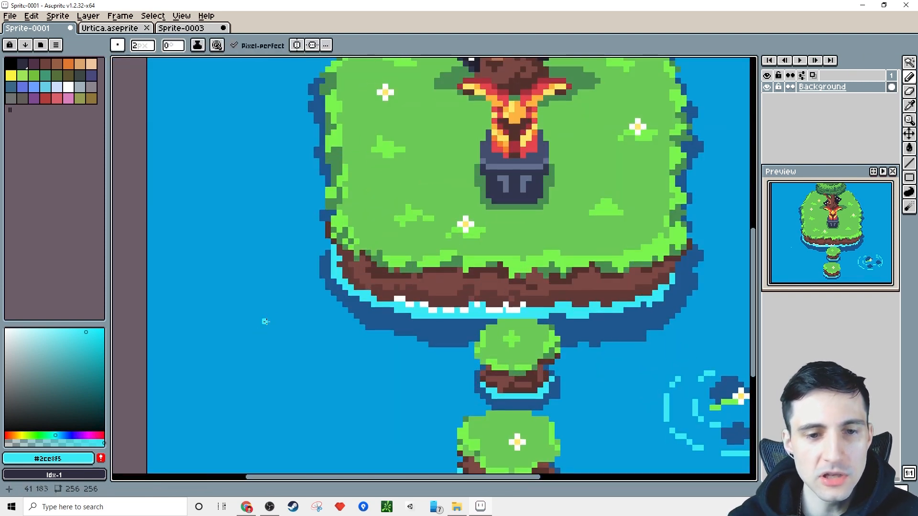
pyautogui.moveTo(243, 319)
pyautogui.mouseDown()
pyautogui.moveTo(288, 327)
pyautogui.moveTo(247, 319)
pyautogui.mouseUp()
pyautogui.keyDown('alt'); pyautogui.click(400, 299); pyautogui.keyUp('alt')
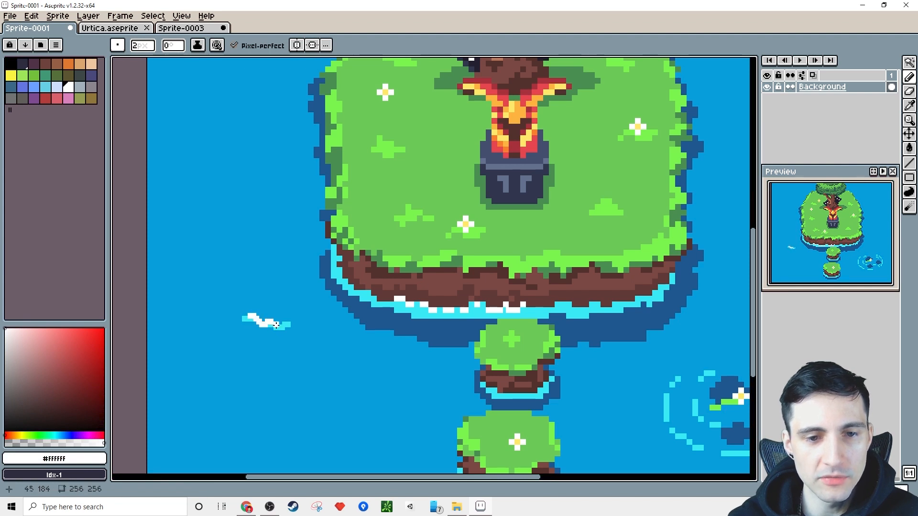
pyautogui.scroll(-3, 327, 371)
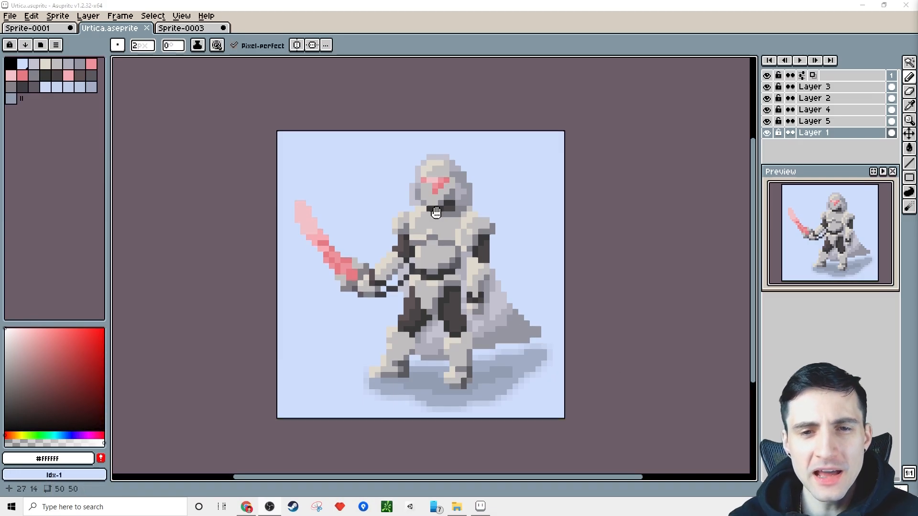
# - In Urtica.aseprite, rename Layers 3, 2, 4 and 5 as head, body, cape and shadow, and set the Pencil to 1 px
pyautogui.scroll(4, 435, 186)
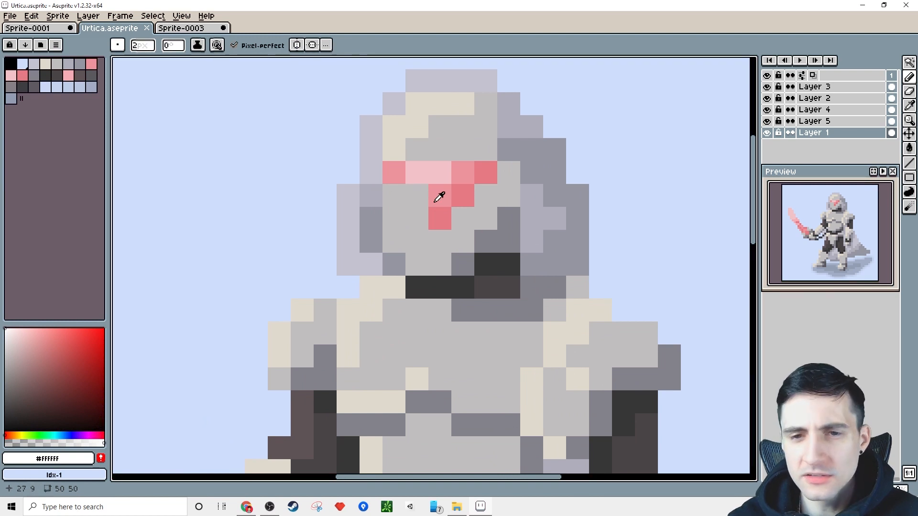
pyautogui.keyDown('alt'); pyautogui.click(437, 190); pyautogui.keyUp('alt')
pyautogui.click(811, 88)
pyautogui.scroll(-3, 655, 372)
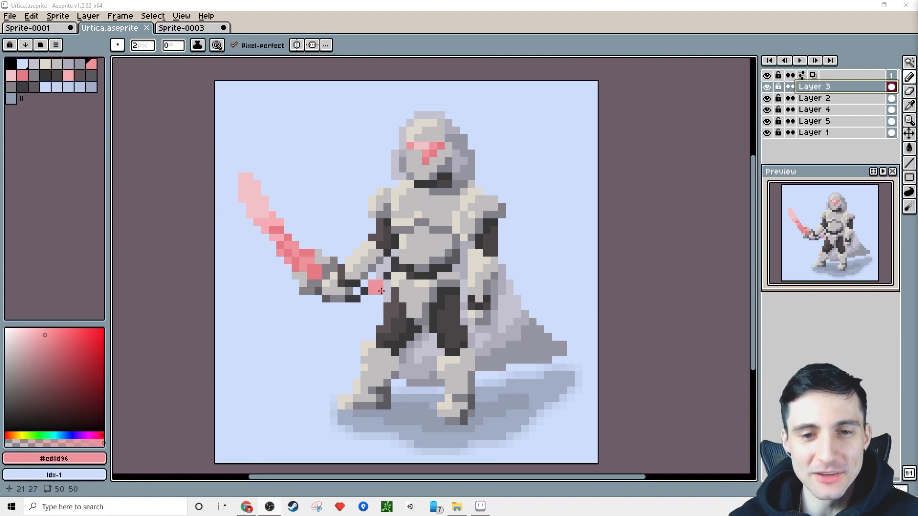
pyautogui.click(813, 110)
pyautogui.click(815, 122)
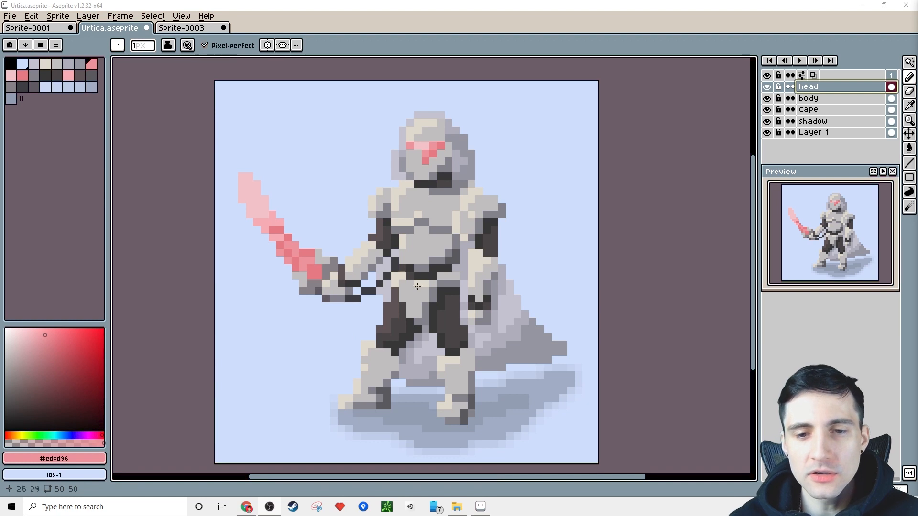
# - Sample the helmet beige #ded7cb, change it to HSV 37°, 0, 100, and paint three highlight pixels on the helmet's upper-left curve
pyautogui.moveTo(501, 333); pyautogui.dragTo(498, 335)
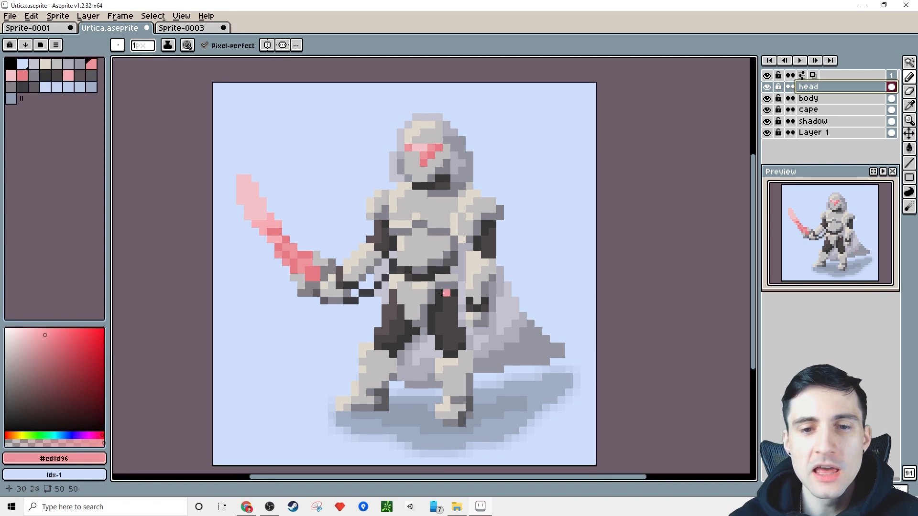
pyautogui.scroll(2, 436, 246)
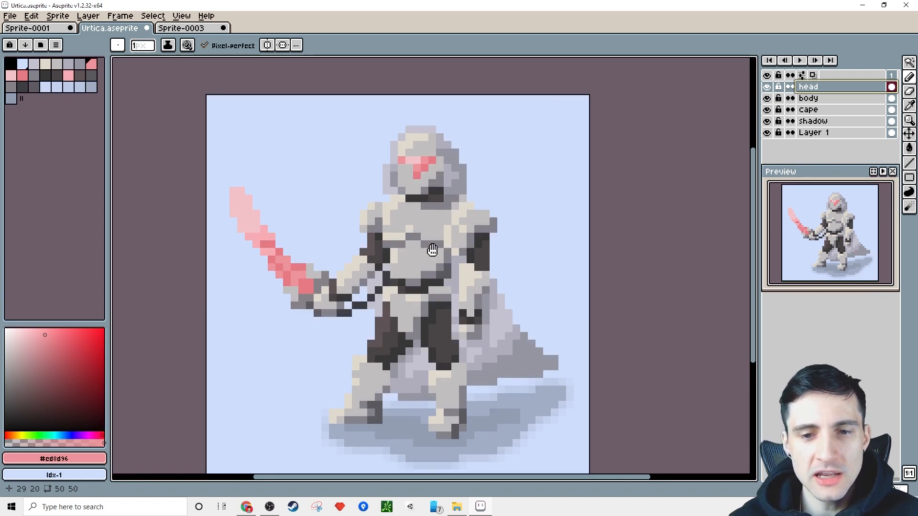
pyautogui.scroll(2, 429, 187)
pyautogui.keyDown('alt'); pyautogui.click(381, 116); pyautogui.keyUp('alt')
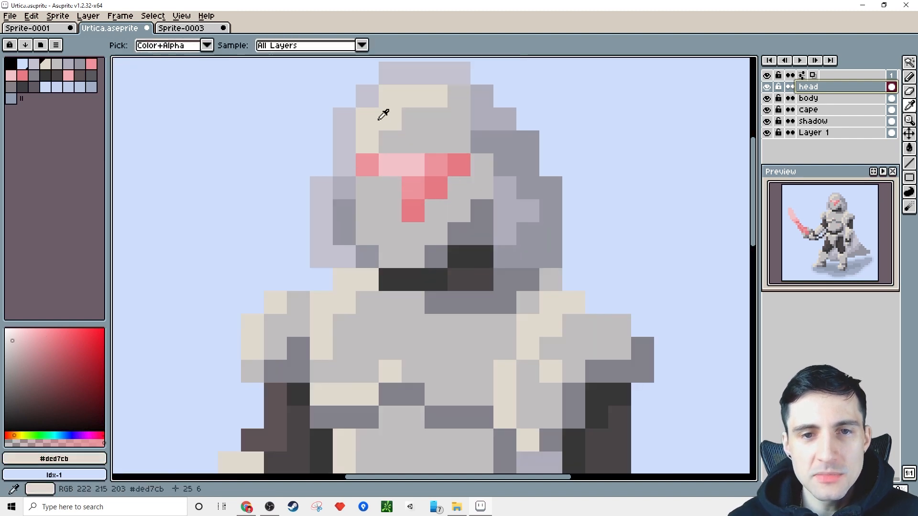
pyautogui.moveTo(392, 144); pyautogui.dragTo(402, 192)
pyautogui.scroll(1, 402, 193)
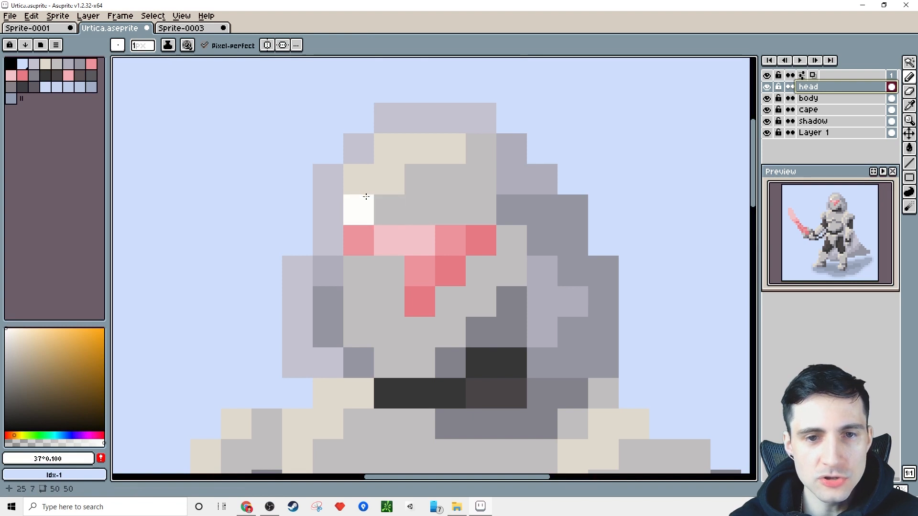
pyautogui.click(359, 181)
pyautogui.moveTo(400, 156); pyautogui.dragTo(410, 152)
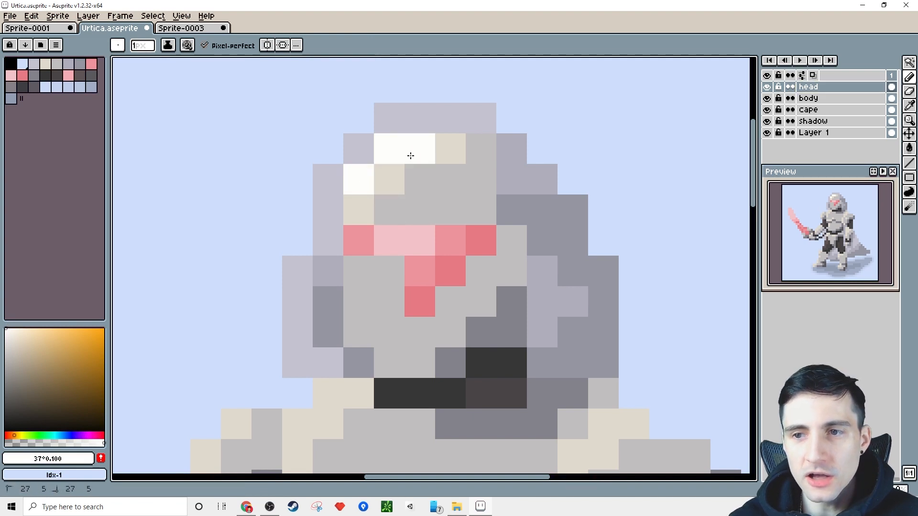
# - Sample beige #ded7cb and extend the lit area across the knight's forehead, cheeks and chin around the visor
pyautogui.keyDown('alt'); pyautogui.click(391, 176); pyautogui.keyUp('alt')
pyautogui.moveTo(389, 206)
pyautogui.mouseDown()
pyautogui.moveTo(444, 182)
pyautogui.moveTo(473, 155)
pyautogui.moveTo(422, 198)
pyautogui.mouseUp()
pyautogui.moveTo(366, 271)
pyautogui.mouseDown()
pyautogui.moveTo(364, 319)
pyautogui.moveTo(393, 336)
pyautogui.moveTo(395, 351)
pyautogui.moveTo(416, 353)
pyautogui.moveTo(424, 343)
pyautogui.moveTo(400, 338)
pyautogui.mouseUp()
pyautogui.click(451, 333)
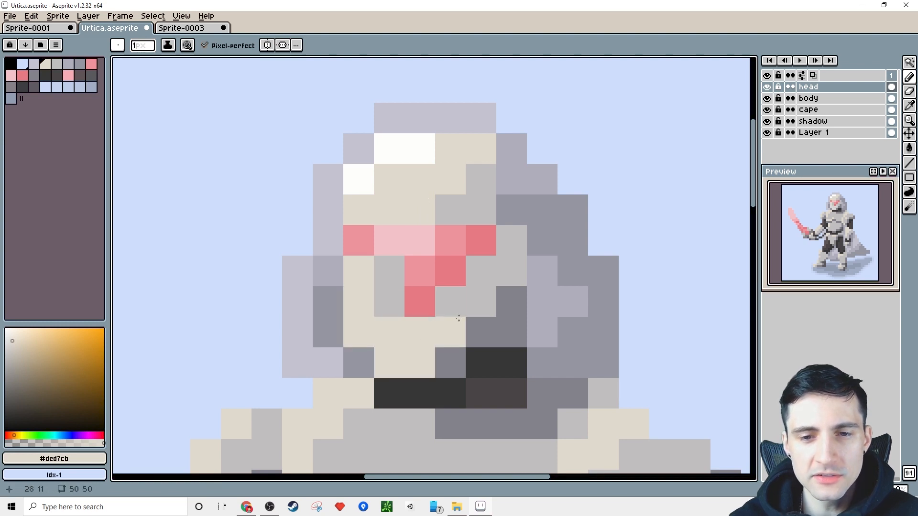
pyautogui.click(450, 301)
pyautogui.click(481, 271)
# - Sample grey #bdbaba and shade the lower edge of the knight's face around the jaw and chin
pyautogui.keyDown('alt'); pyautogui.click(492, 313); pyautogui.keyUp('alt')
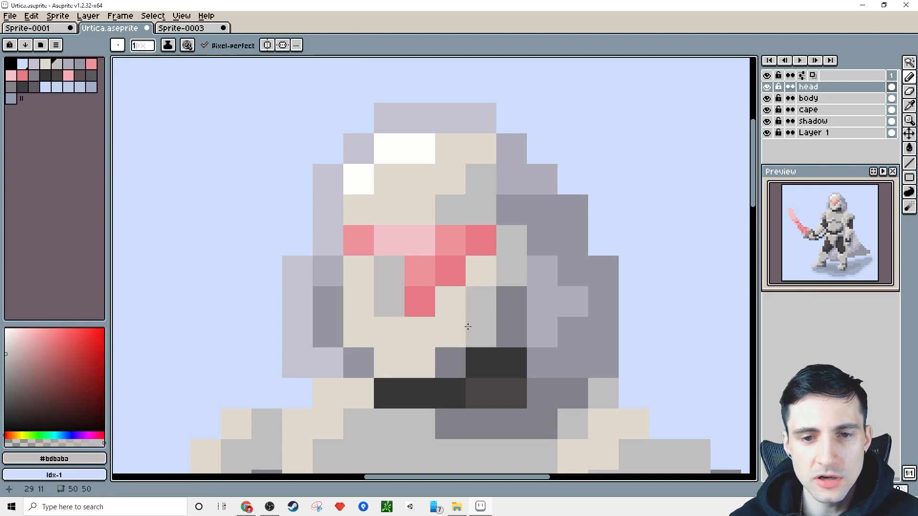
pyautogui.click(450, 332)
pyautogui.click(420, 362)
pyautogui.click(389, 363)
pyautogui.click(358, 333)
# - Widen the knight's visor on its left side with the sampled pink #ed8d96 and darker pink #e3727c
pyautogui.press('alt')
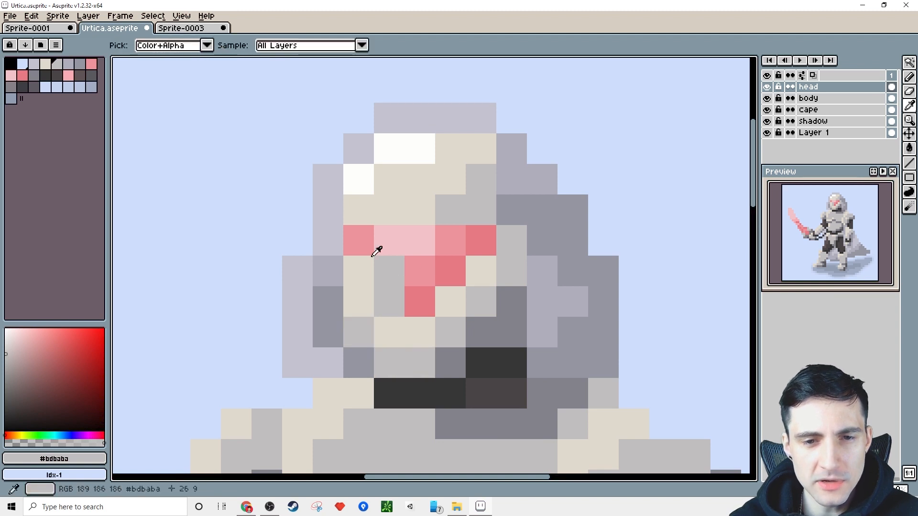
pyautogui.keyDown('alt'); pyautogui.click(420, 271); pyautogui.keyUp('alt')
pyautogui.click(394, 271)
pyautogui.press('alt')
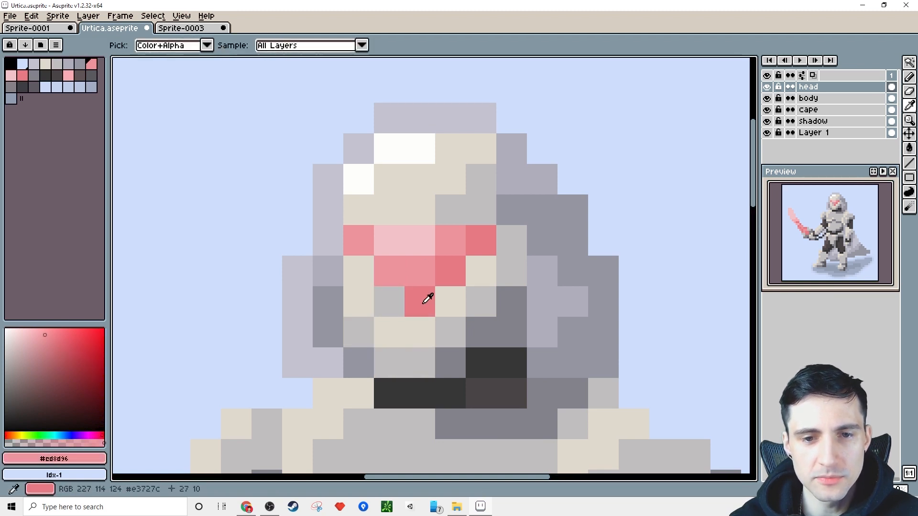
pyautogui.keyDown('alt'); pyautogui.click(427, 296); pyautogui.keyUp('alt')
pyautogui.click(389, 302)
pyautogui.click(355, 267)
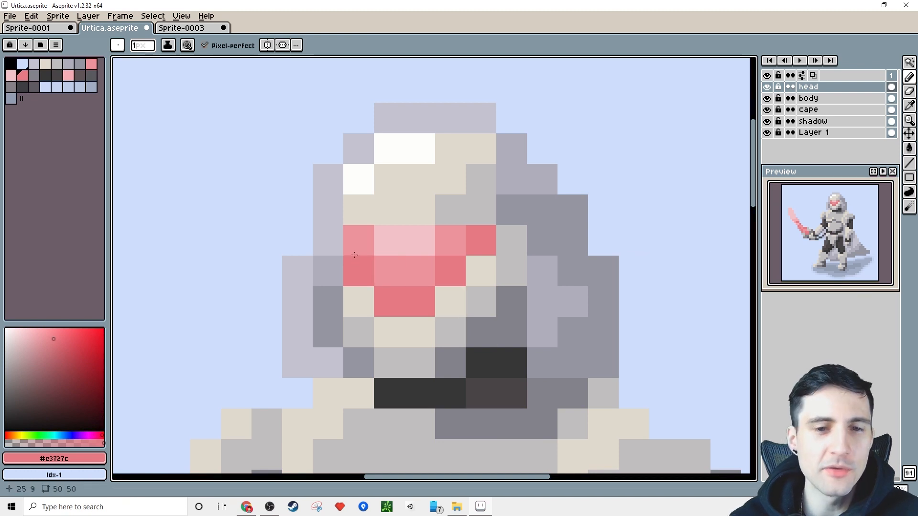
pyautogui.click(340, 246)
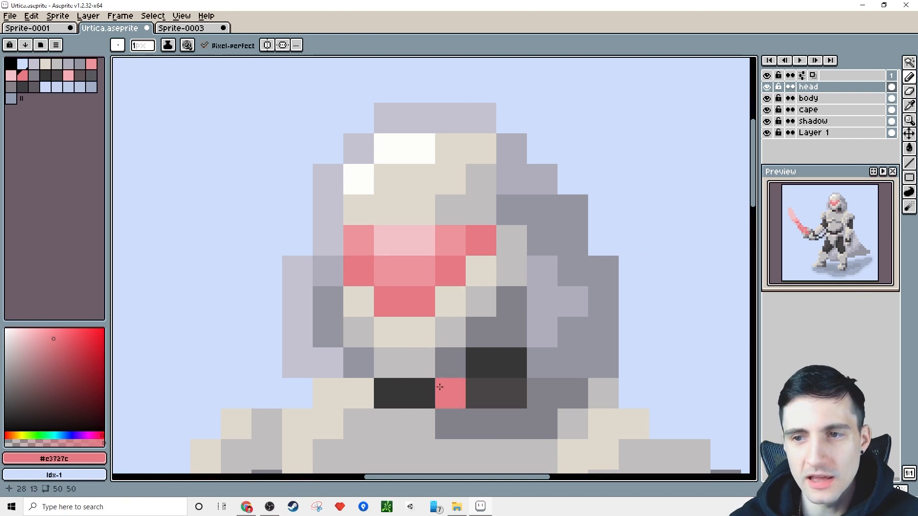
# - Sample the helmet beige #ded7cb and extend the lit area at the side of the knight's forehead by a pixel
pyautogui.scroll(1, 462, 363)
pyautogui.keyDown('alt'); pyautogui.click(449, 182); pyautogui.keyUp('alt')
pyautogui.click(474, 180)
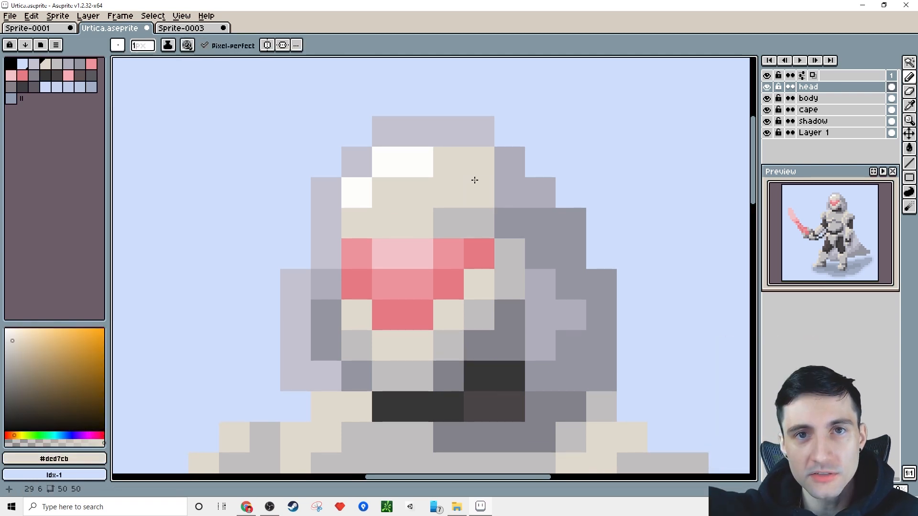
# - Extend the beige lit area across the tops of both of the knight's shoulder plates
pyautogui.scroll(-3, 436, 262)
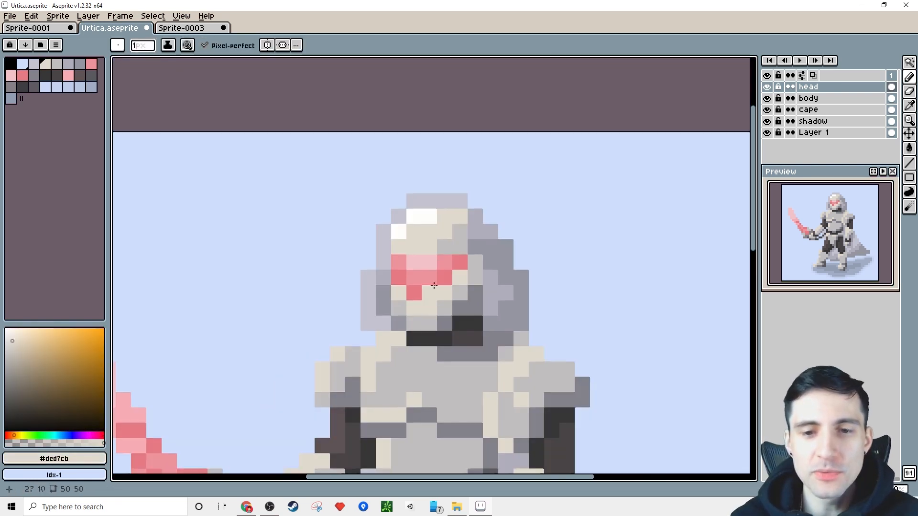
pyautogui.scroll(1, 366, 128)
pyautogui.scroll(1, 454, 220)
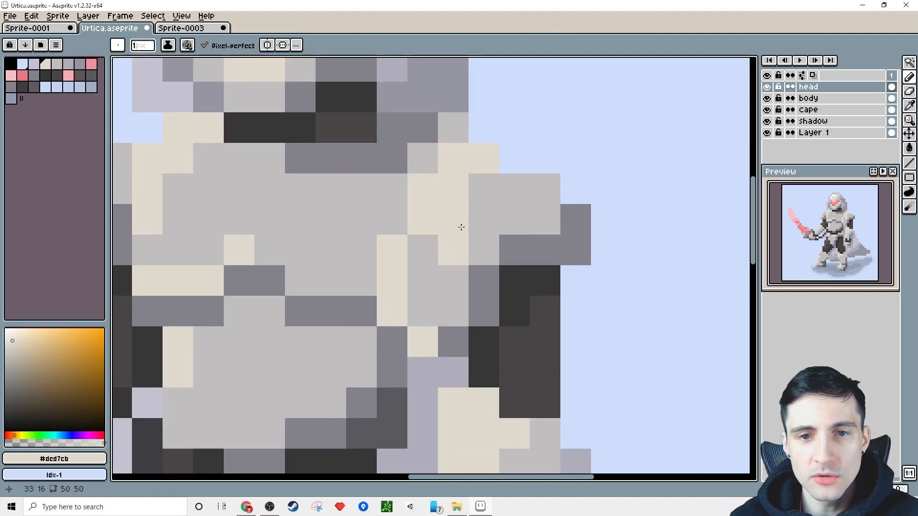
pyautogui.moveTo(482, 196)
pyautogui.mouseDown()
pyautogui.moveTo(537, 194)
pyautogui.moveTo(549, 219)
pyautogui.moveTo(467, 216)
pyautogui.moveTo(477, 238)
pyautogui.mouseUp()
pyautogui.scroll(-1, 477, 237)
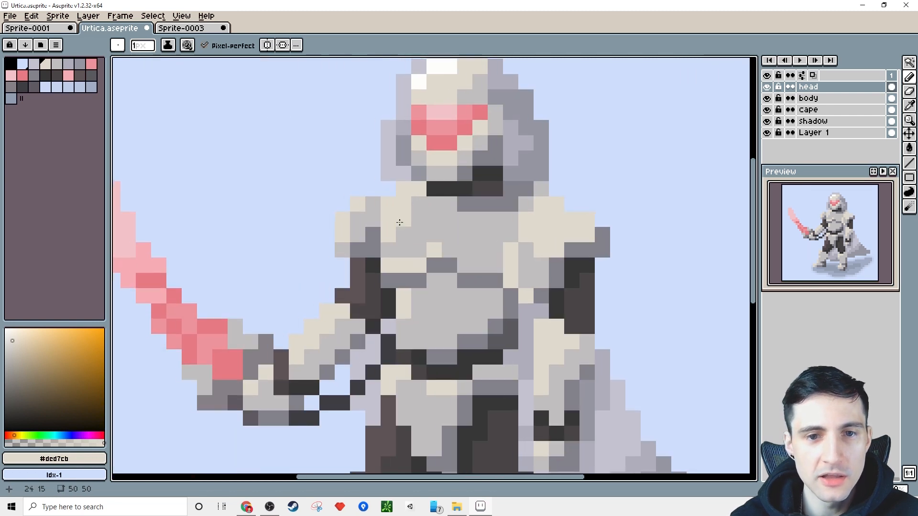
pyautogui.moveTo(366, 207); pyautogui.dragTo(357, 232)
pyautogui.click(371, 234)
pyautogui.scroll(-1, 335, 172)
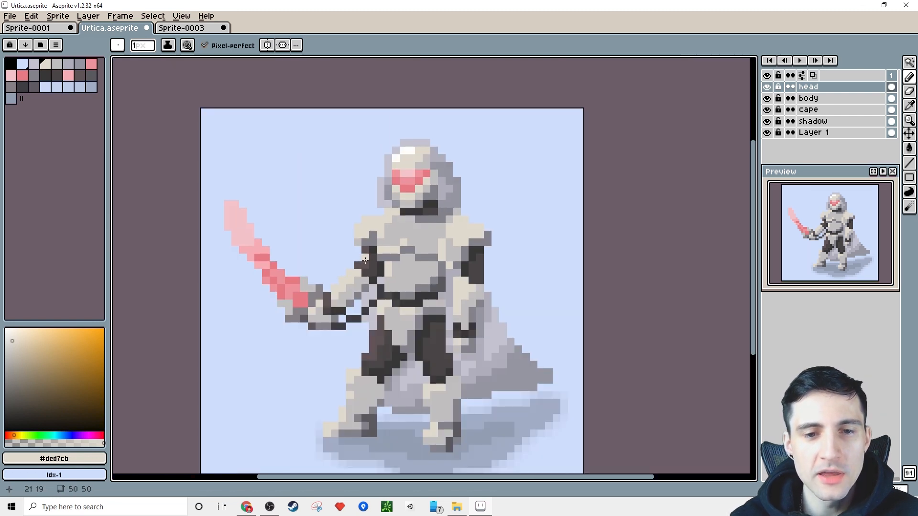
# - Mark the light direction with yellow (59°, 100, 100) arrows above the knight and circle the helmet and both shoulders
pyautogui.hotkey('ctrl', 'z')
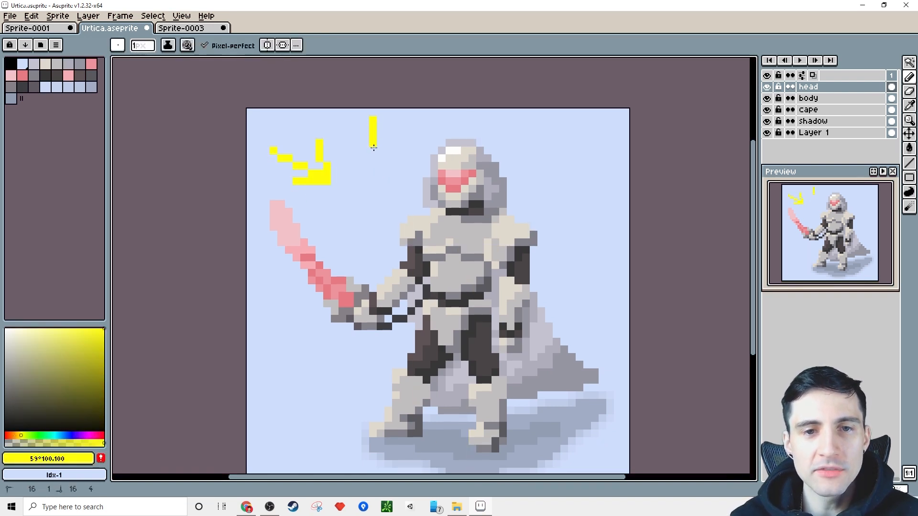
pyautogui.moveTo(374, 148); pyautogui.dragTo(352, 147)
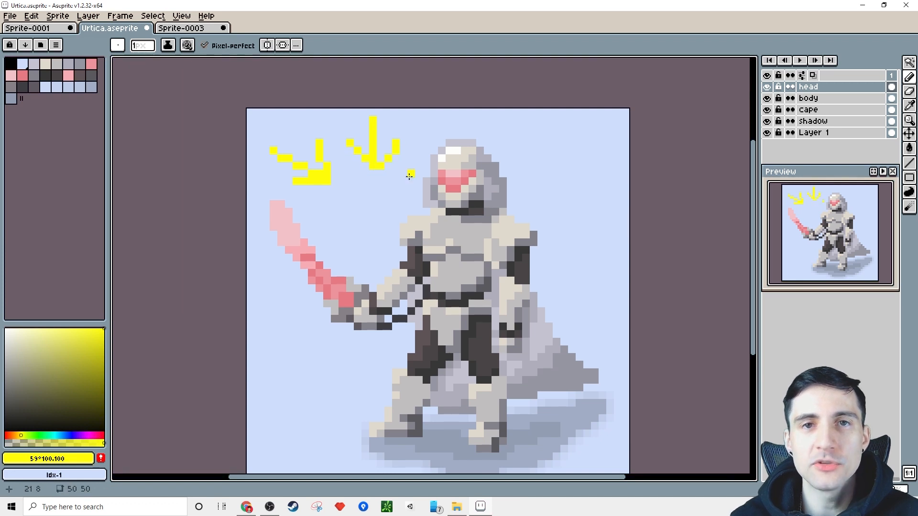
pyautogui.moveTo(514, 127)
pyautogui.mouseDown()
pyautogui.moveTo(454, 173)
pyautogui.moveTo(507, 162)
pyautogui.mouseUp()
pyautogui.moveTo(426, 218)
pyautogui.mouseDown()
pyautogui.moveTo(415, 215)
pyautogui.moveTo(406, 242)
pyautogui.moveTo(452, 213)
pyautogui.mouseUp()
pyautogui.moveTo(537, 211)
pyautogui.mouseDown()
pyautogui.moveTo(529, 252)
pyautogui.moveTo(528, 211)
pyautogui.mouseUp()
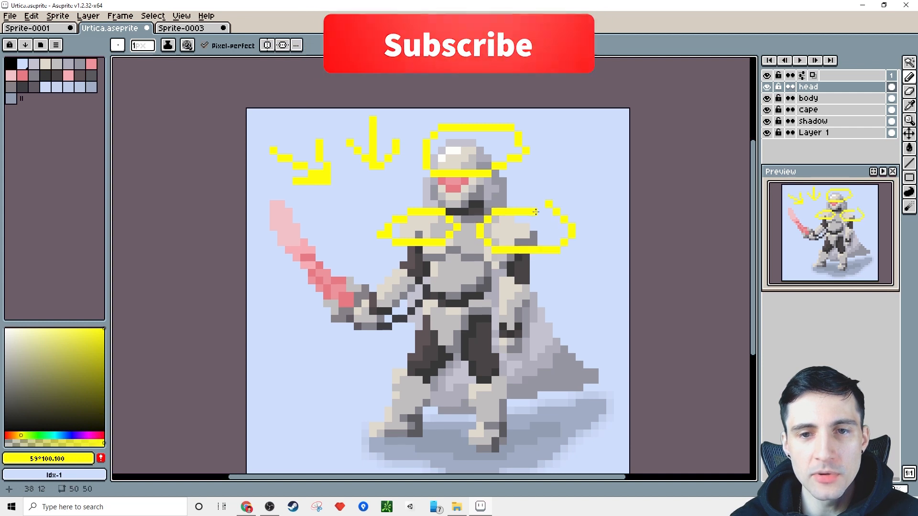
# - Undo the yellow arrows and the circles around the helmet and shoulders
pyautogui.hotkey('ctrl', 'z')
pyautogui.hotkey('ctrl', 'z')
pyautogui.hotkey('ctrl', 'z')
pyautogui.hotkey('ctrl', 'z')
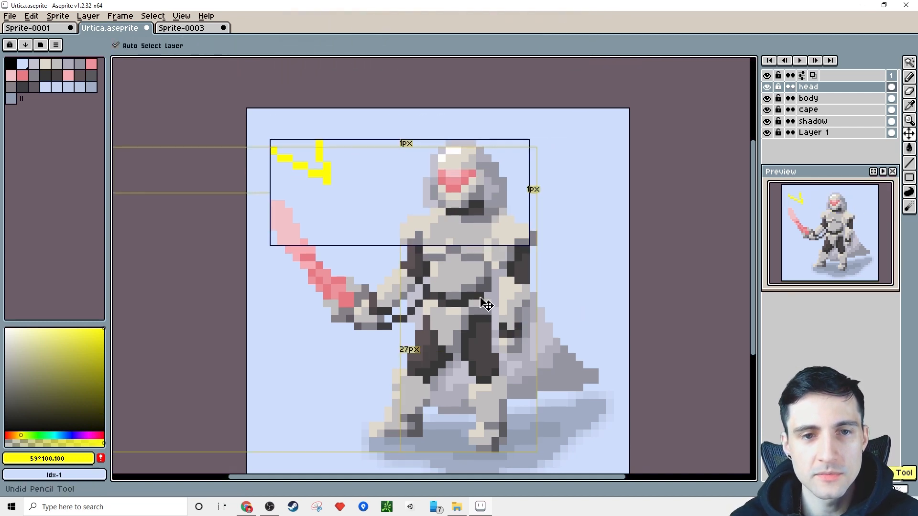
pyautogui.hotkey('ctrl', 'z')
pyautogui.hotkey('ctrl', 'z')
# - Hide and show the cape layer once, and draw a yellow downward arrow in the empty background above the cape
pyautogui.click(773, 114)
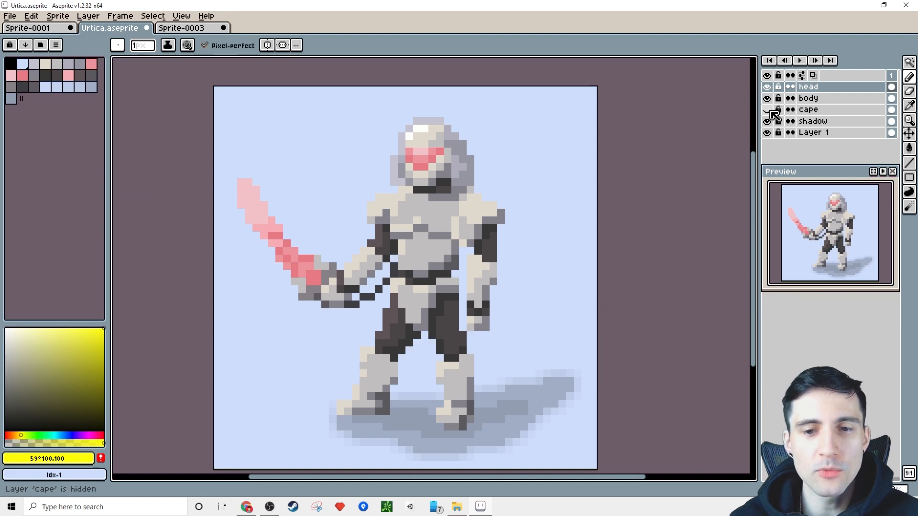
pyautogui.click(773, 114)
pyautogui.moveTo(539, 126); pyautogui.dragTo(539, 206)
pyautogui.moveTo(522, 155)
pyautogui.mouseDown()
pyautogui.moveTo(544, 202)
pyautogui.moveTo(562, 167)
pyautogui.mouseUp()
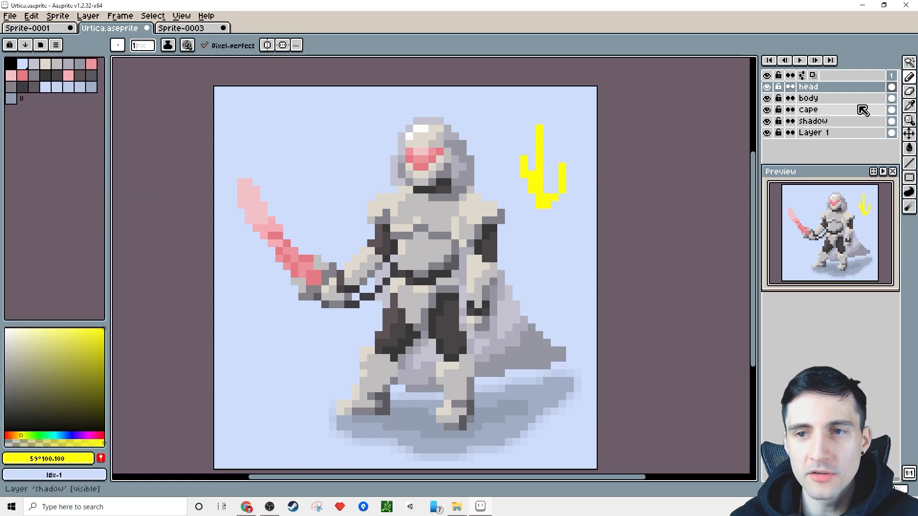
# - Darken the cape layer with a Brightness/Contrast adjustment of brightness -53 and contrast -17
pyautogui.click(823, 123)
pyautogui.click(821, 112)
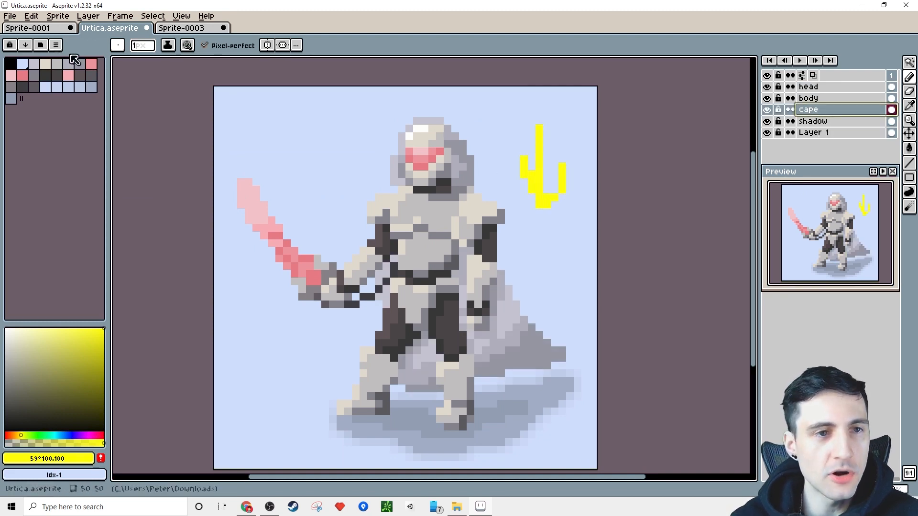
pyautogui.click(31, 16)
pyautogui.moveTo(74, 263)
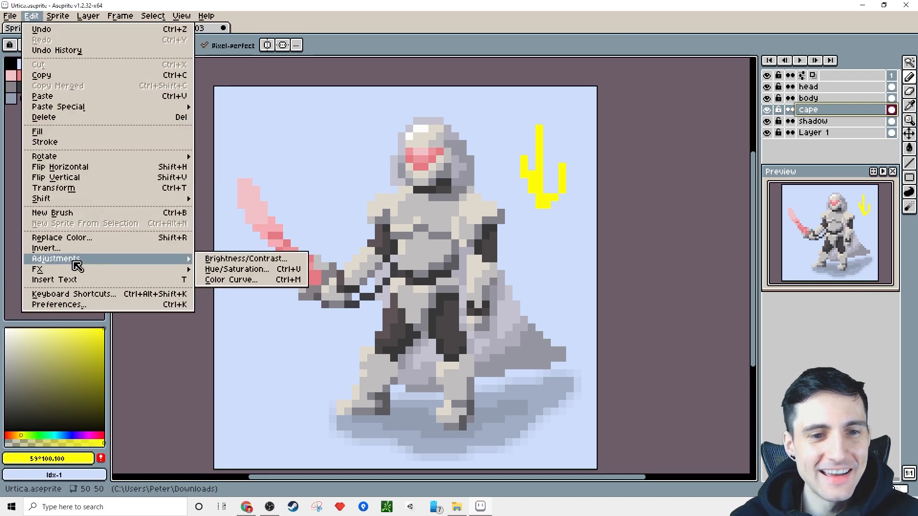
pyautogui.click(245, 260)
pyautogui.moveTo(584, 90); pyautogui.dragTo(640, 139)
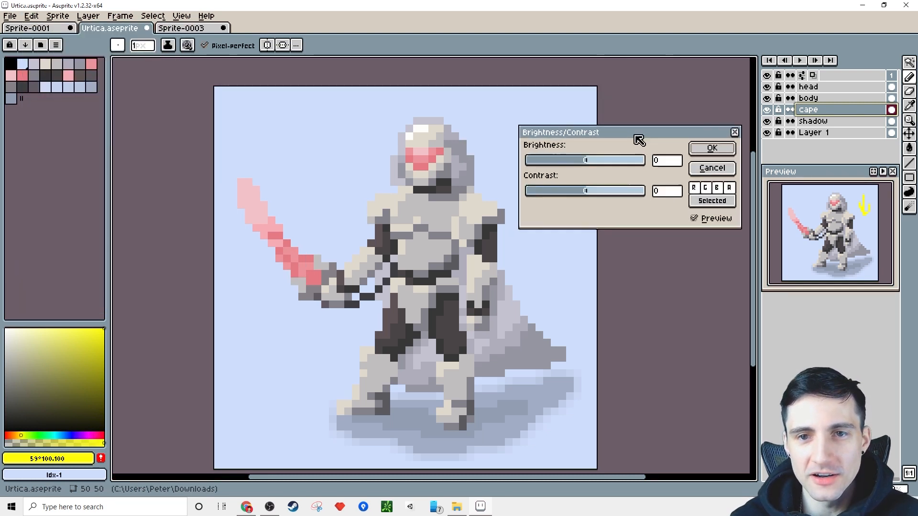
pyautogui.moveTo(584, 160); pyautogui.dragTo(561, 165)
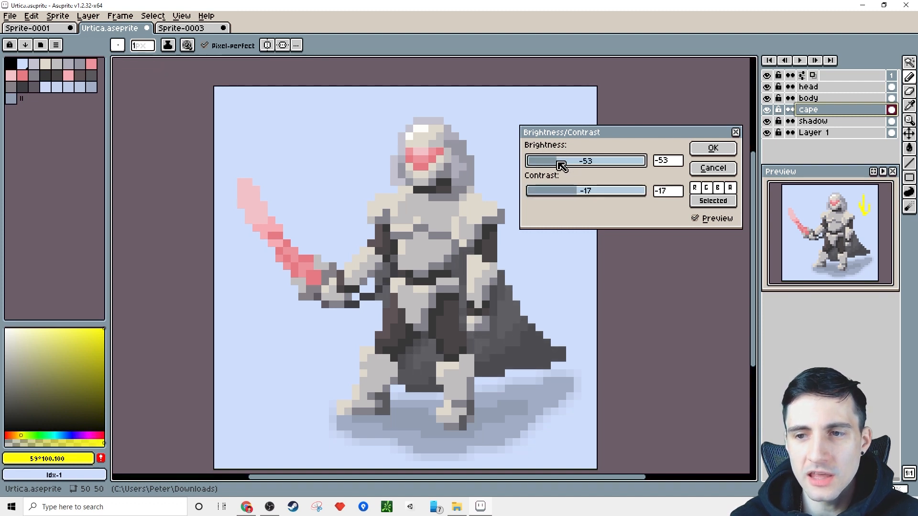
pyautogui.click(712, 148)
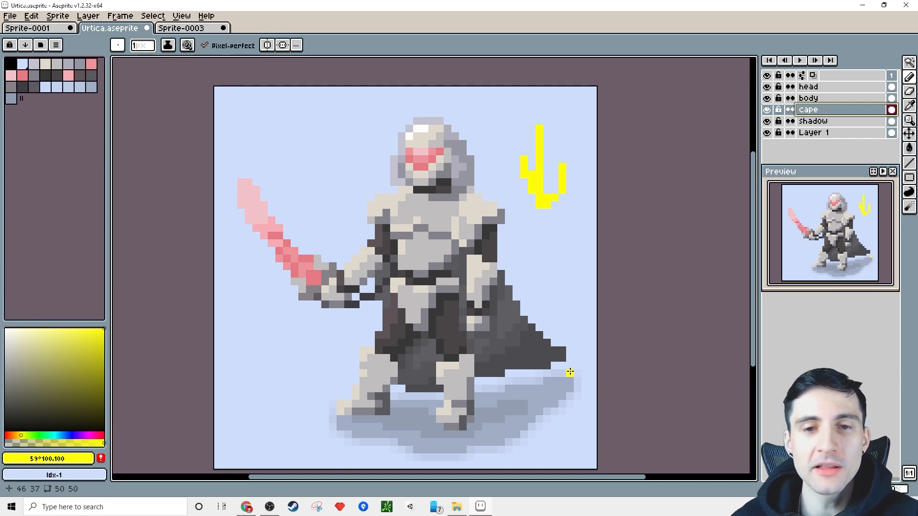
# - Examine the contrast between armour, trousers and darkened cape, sampling #7c7a84, #2d2c2d and #bdbaba
pyautogui.scroll(2, 497, 354)
pyautogui.keyDown('alt'); pyautogui.click(416, 181); pyautogui.keyUp('alt')
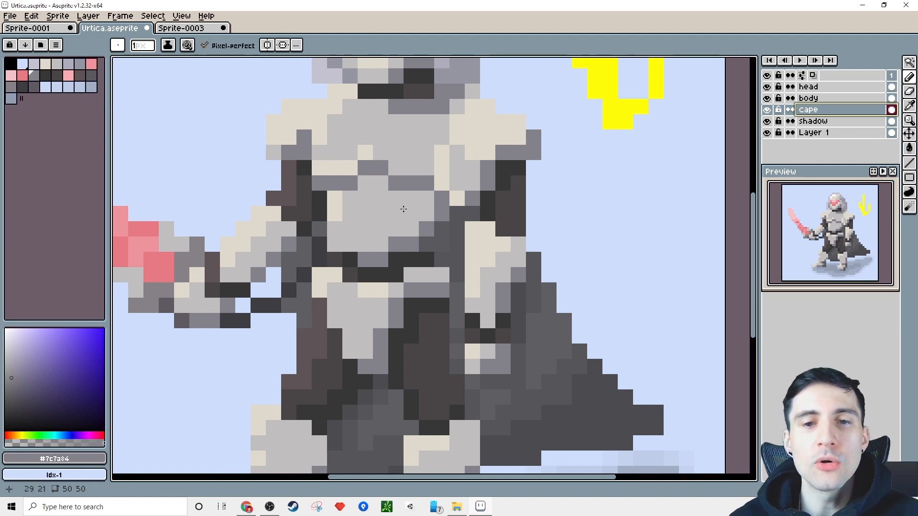
pyautogui.scroll(-2, 403, 209)
pyautogui.scroll(1, 420, 225)
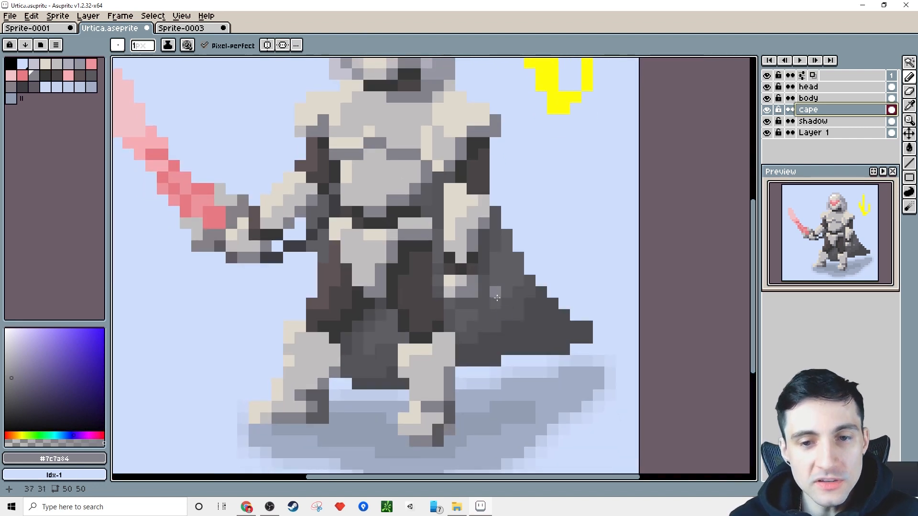
pyautogui.scroll(1, 469, 283)
pyautogui.keyDown('alt'); pyautogui.click(328, 254); pyautogui.keyUp('alt')
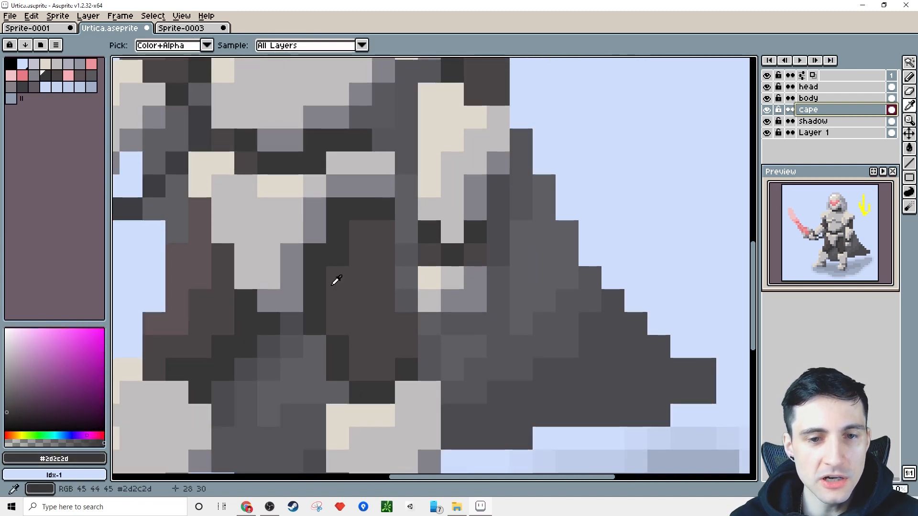
pyautogui.keyDown('alt'); pyautogui.click(336, 246); pyautogui.keyUp('alt')
pyautogui.keyDown('alt'); pyautogui.click(364, 246); pyautogui.keyUp('alt')
pyautogui.keyDown('alt'); pyautogui.click(339, 249); pyautogui.keyUp('alt')
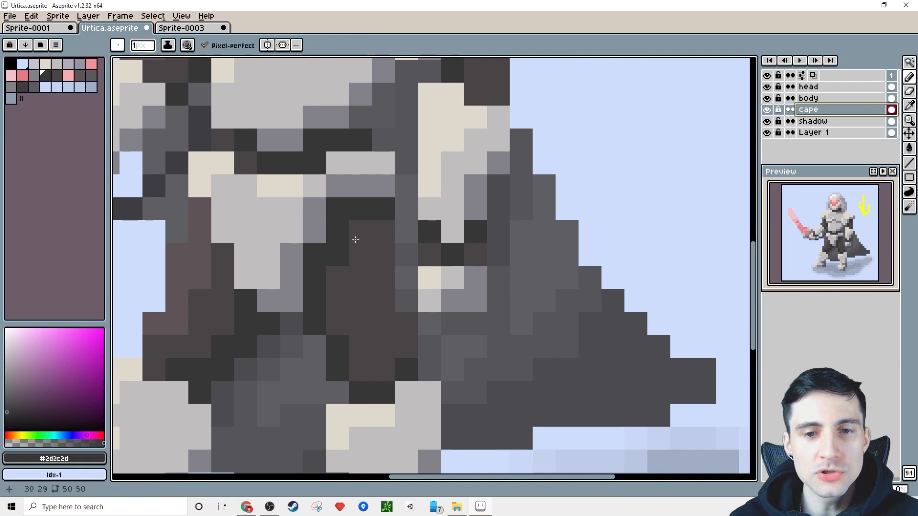
pyautogui.moveTo(271, 220)
pyautogui.mouseDown()
pyautogui.moveTo(322, 243)
pyautogui.moveTo(349, 286)
pyautogui.mouseUp()
pyautogui.keyDown('alt'); pyautogui.click(322, 243); pyautogui.keyUp('alt')
pyautogui.scroll(-3, 322, 243)
pyautogui.scroll(-2, 350, 286)
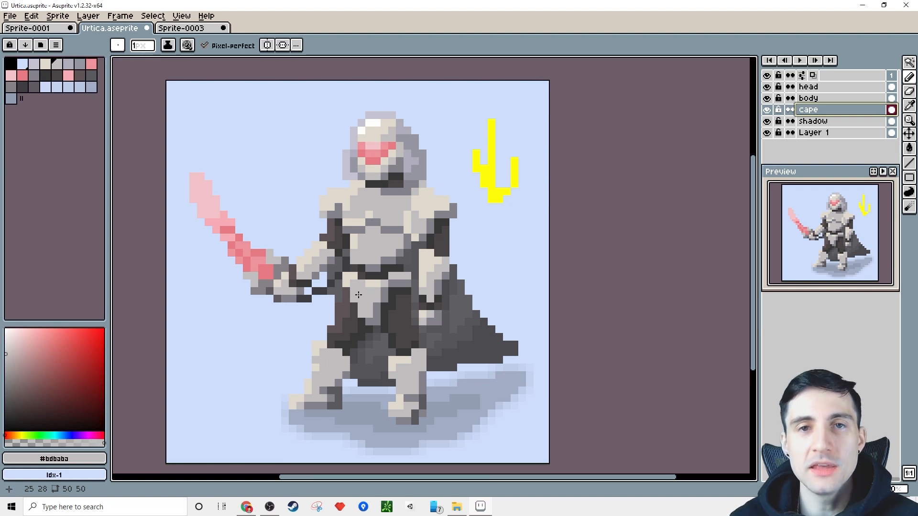
pyautogui.moveTo(380, 307); pyautogui.dragTo(392, 311)
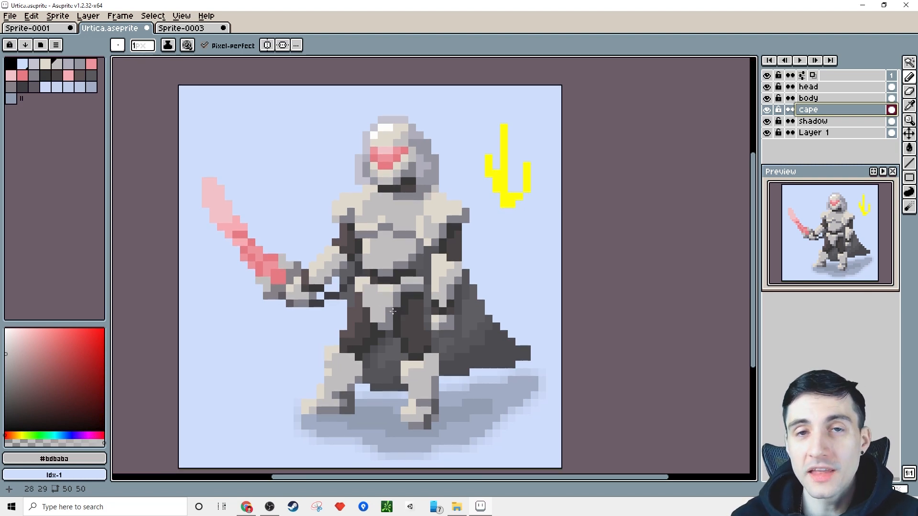
pyautogui.scroll(1, 387, 302)
pyautogui.moveTo(383, 267); pyautogui.dragTo(382, 296)
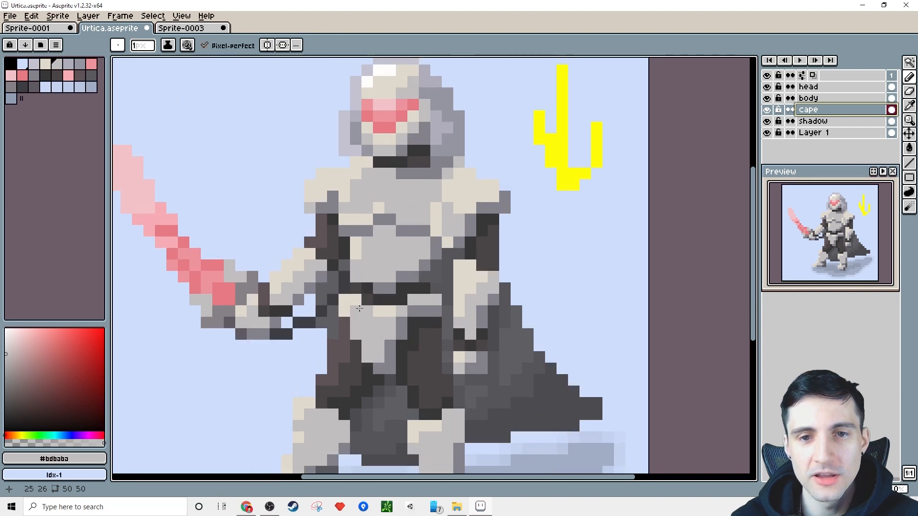
# - Sample the helmet's highlight white #fffefd and add highlight pixels to the sword-arm shoulder on the body layer
pyautogui.keyDown('alt'); pyautogui.click(368, 82); pyautogui.keyUp('alt')
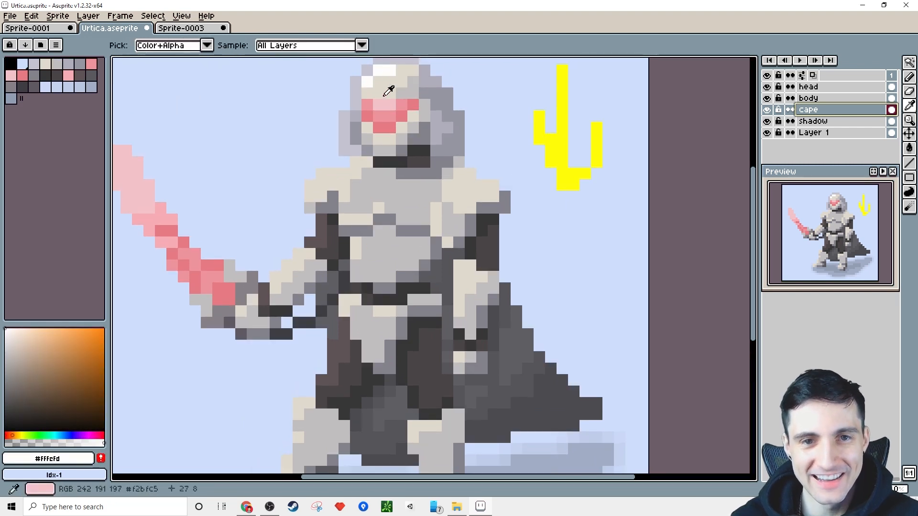
pyautogui.click(812, 99)
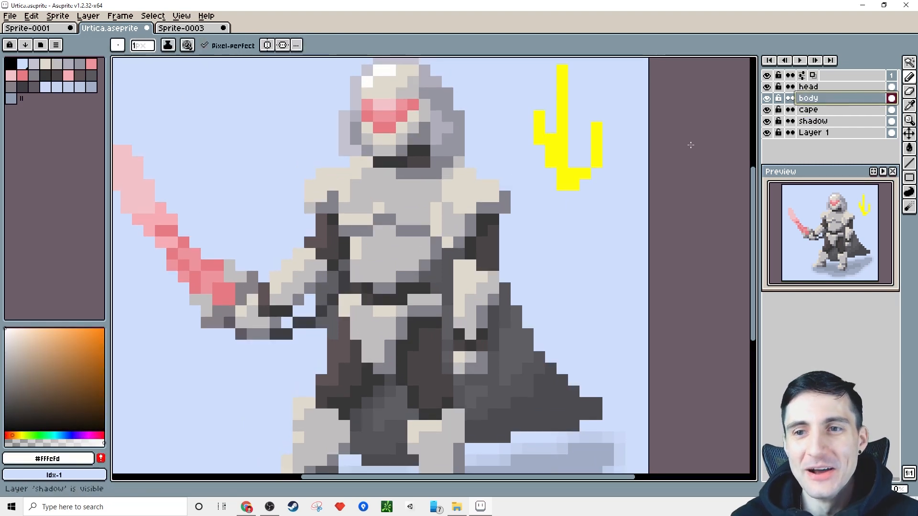
pyautogui.click(326, 173)
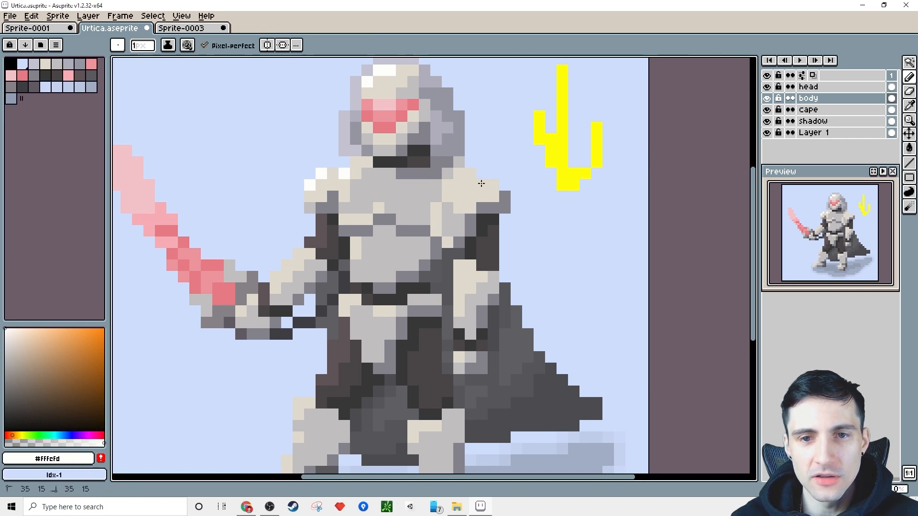
# - Toggle the head layer's visibility to check its contents, and merge it down into the body layer
pyautogui.click(767, 87)
pyautogui.click(768, 87)
pyautogui.click(767, 87)
pyautogui.click(768, 87)
pyautogui.click(767, 87)
pyautogui.click(768, 87)
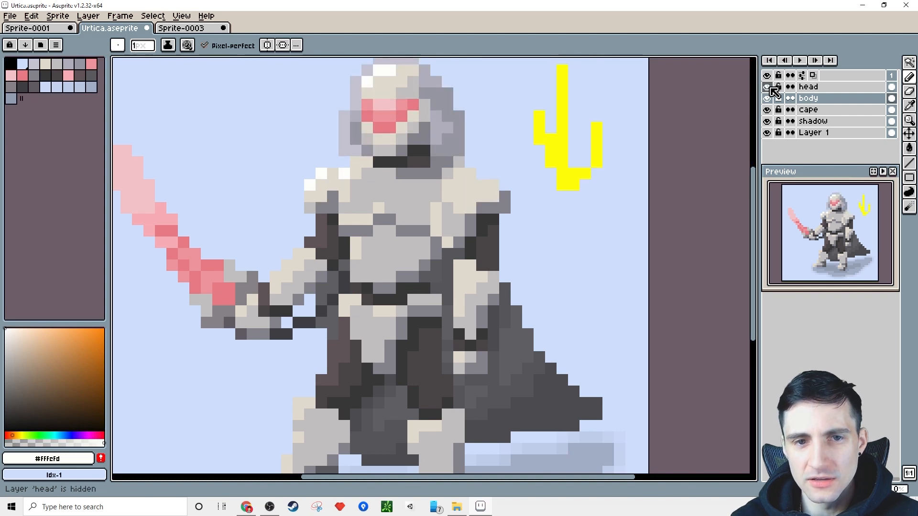
pyautogui.click(768, 87)
pyautogui.rightClick(796, 89)
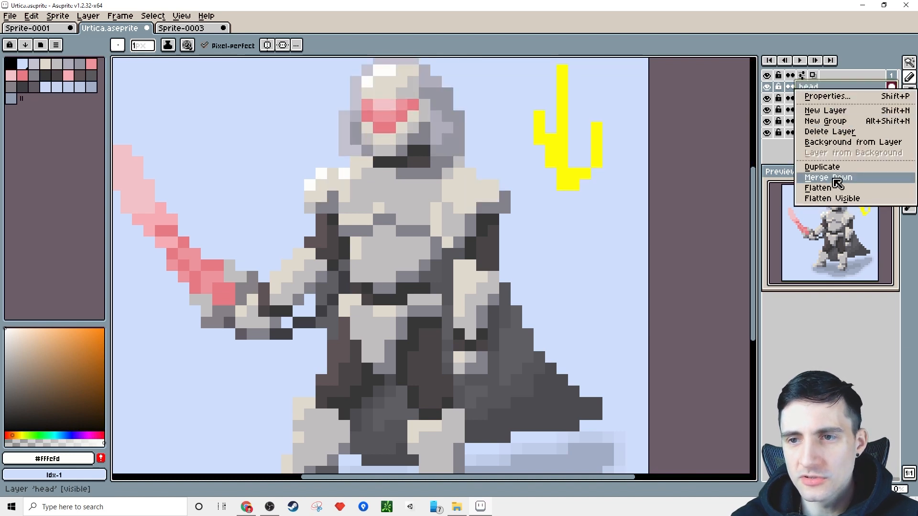
pyautogui.click(836, 183)
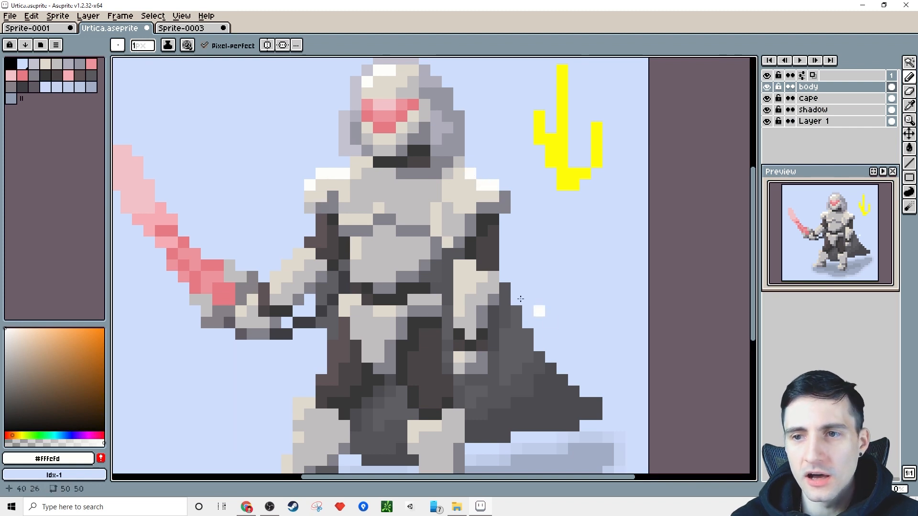
# - Sample the darker pink #e3727c and add dark accents along the sword's back edge, tip and upper blade
pyautogui.moveTo(298, 278); pyautogui.dragTo(448, 289)
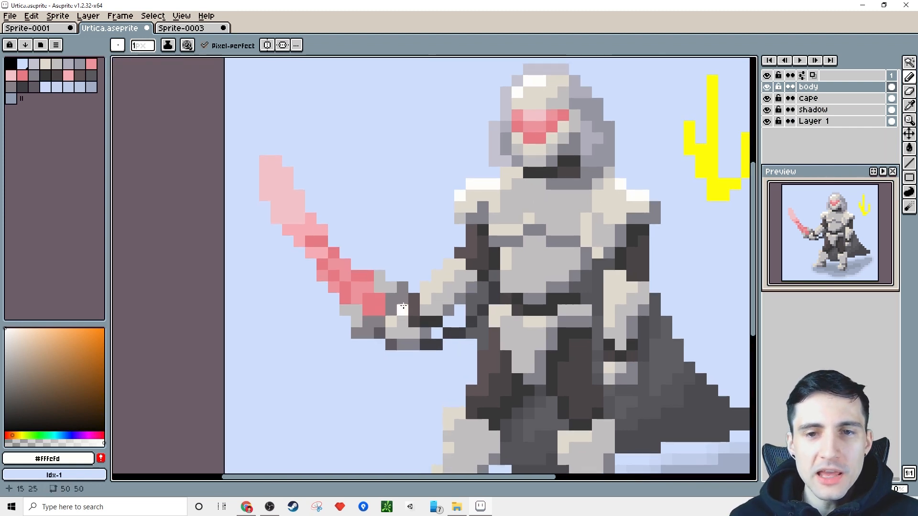
pyautogui.scroll(1, 539, 123)
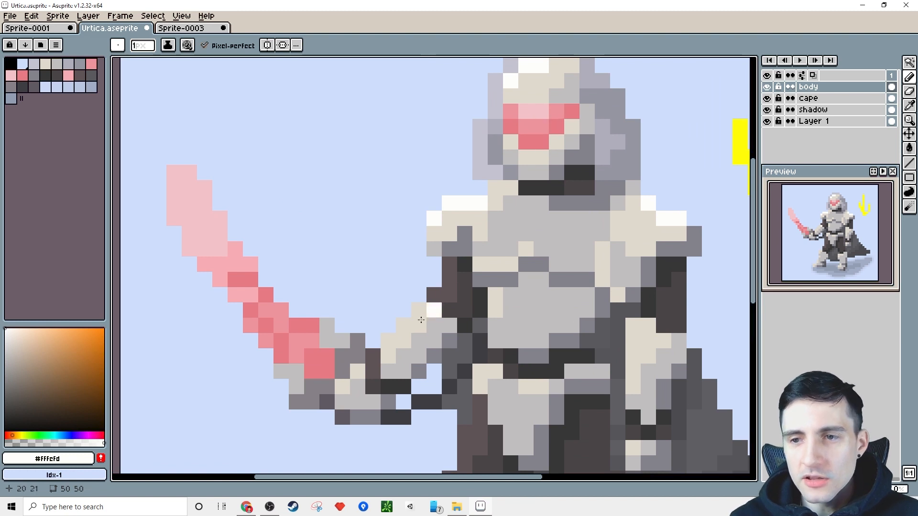
pyautogui.hscroll(-1, 302, 319)
pyautogui.keyDown('alt'); pyautogui.click(267, 270); pyautogui.keyUp('alt')
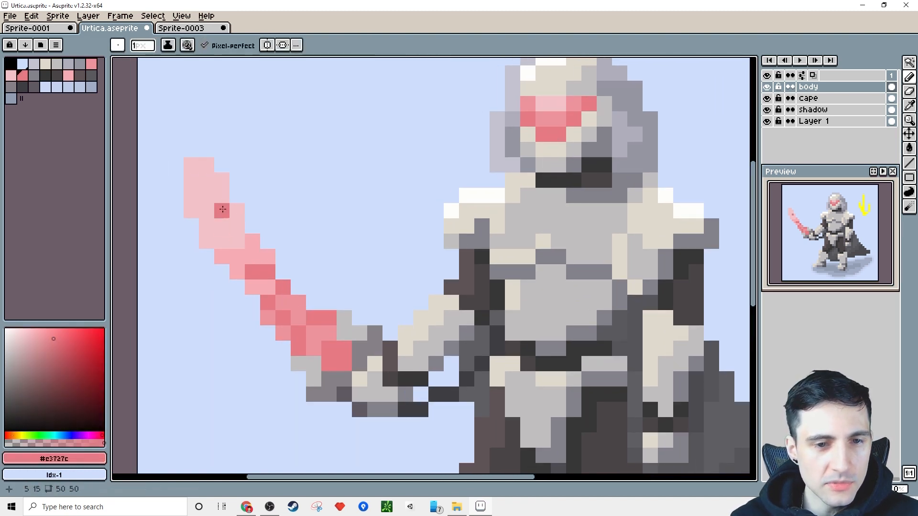
pyautogui.click(225, 213)
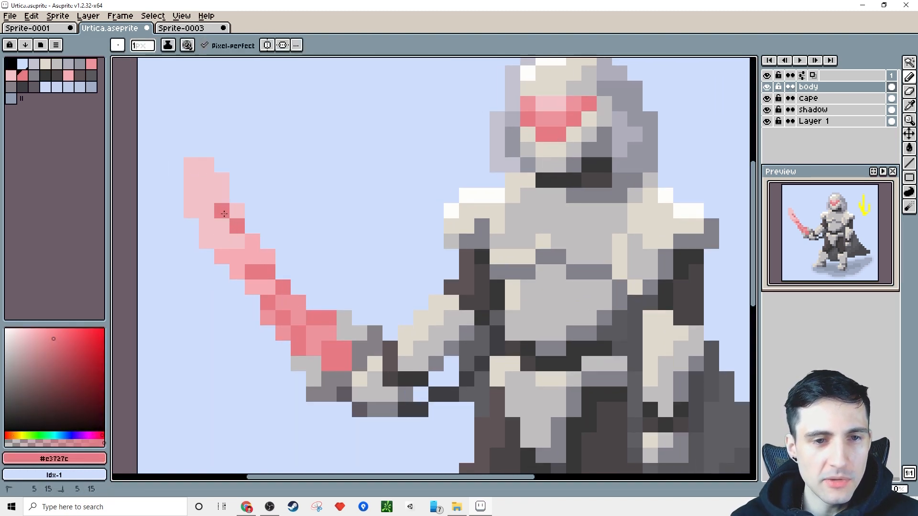
pyautogui.click(194, 210)
pyautogui.click(213, 187)
pyautogui.click(206, 165)
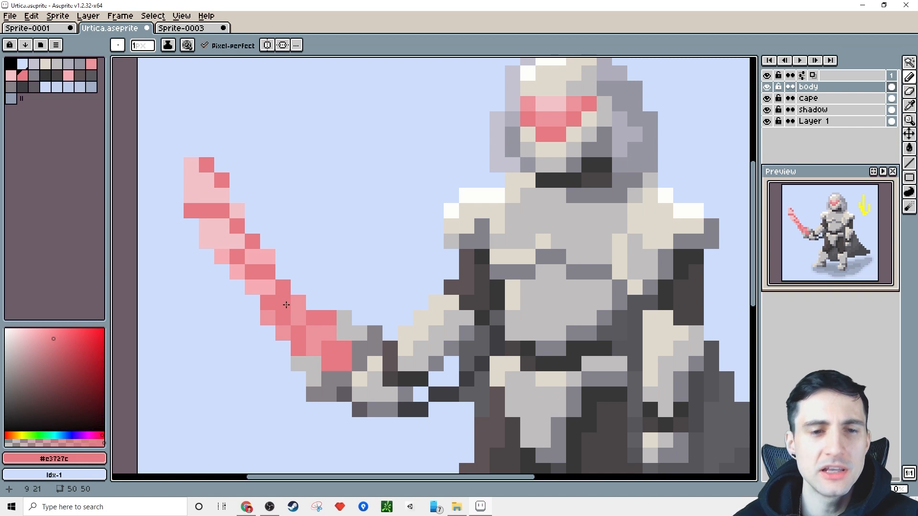
pyautogui.scroll(-3, 403, 325)
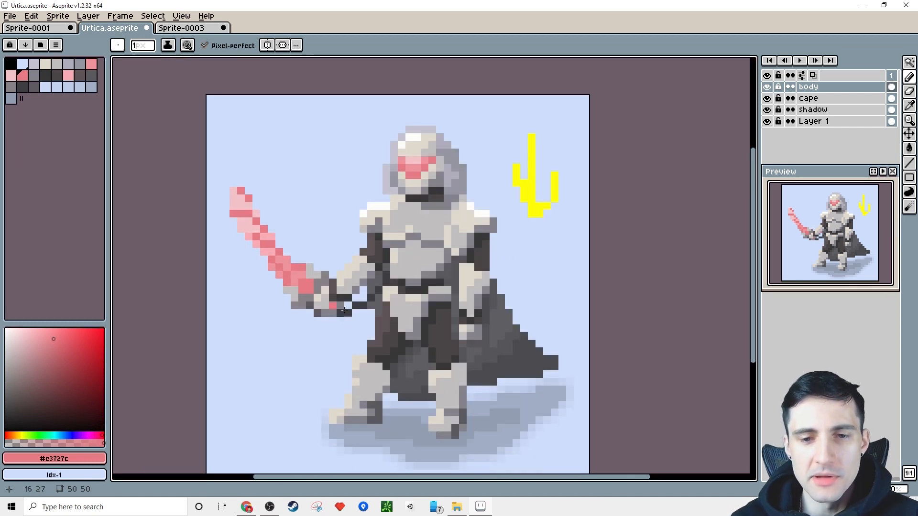
# - Sample the armour's shadow grey #7c7a84 and shade the inner edge of the sword-side leg's shin armour
pyautogui.scroll(3, 401, 351)
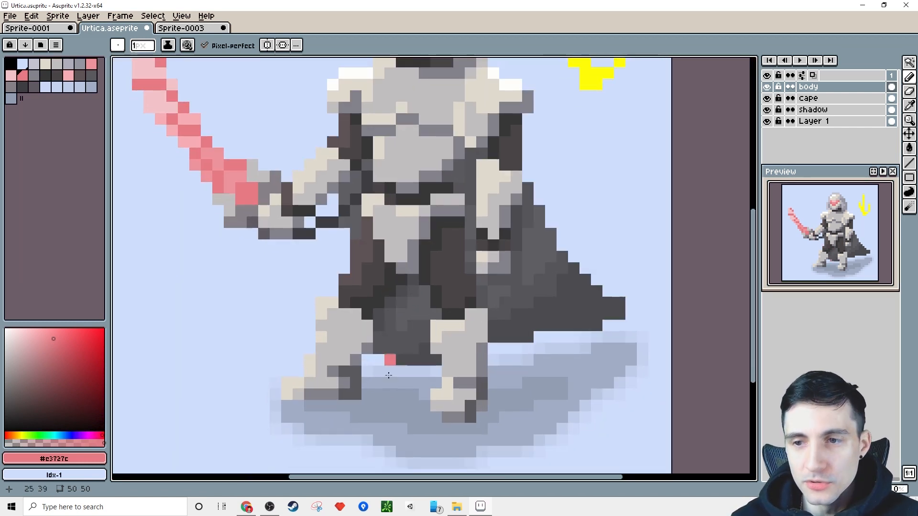
pyautogui.keyDown('alt'); pyautogui.click(349, 371); pyautogui.keyUp('alt')
pyautogui.scroll(2, 345, 372)
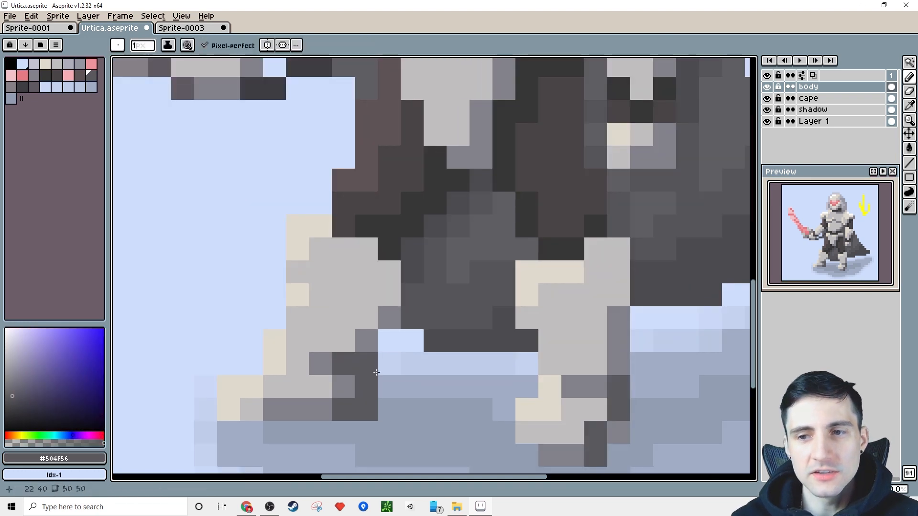
pyautogui.hscroll(1, 362, 330)
pyautogui.keyDown('alt'); pyautogui.click(358, 331); pyautogui.keyUp('alt')
pyautogui.click(358, 318)
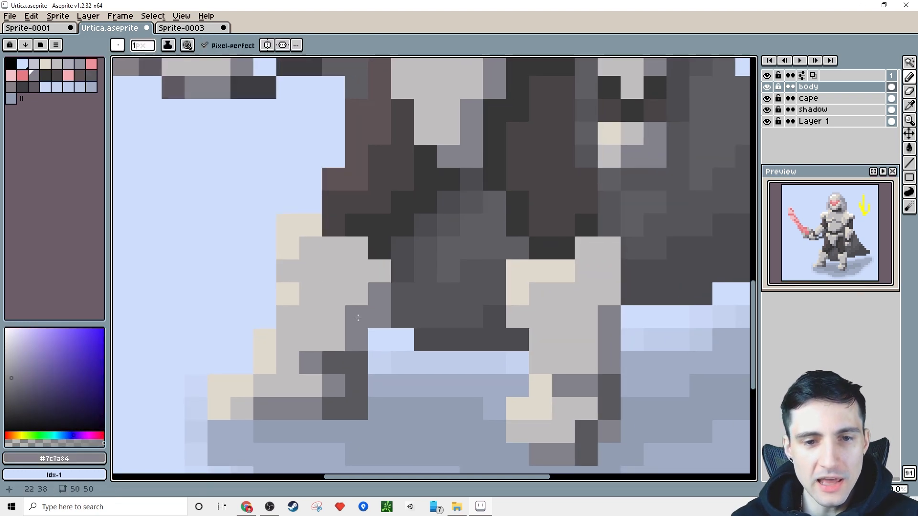
pyautogui.click(350, 245)
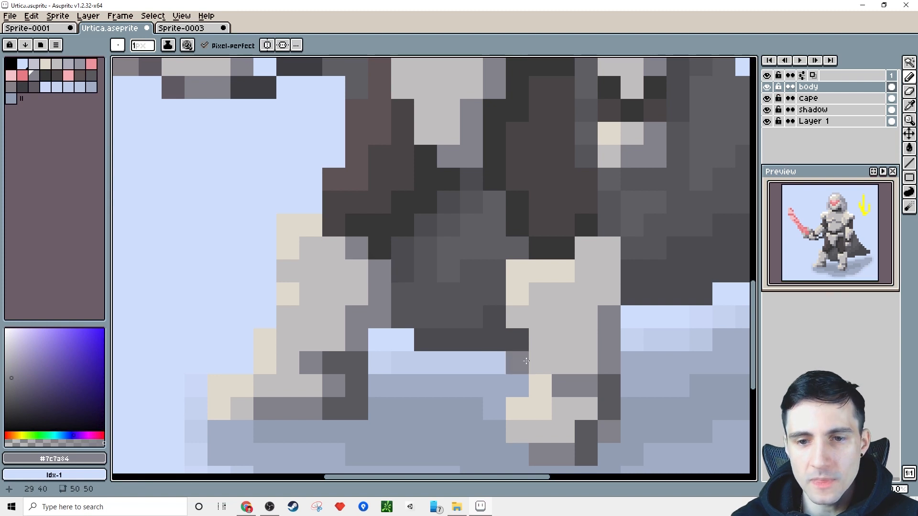
# - Add #7c7a84 shadow pixels to both sides of the cape-side leg's ankle
pyautogui.scroll(-3, 431, 311)
pyautogui.hscroll(5, 431, 311)
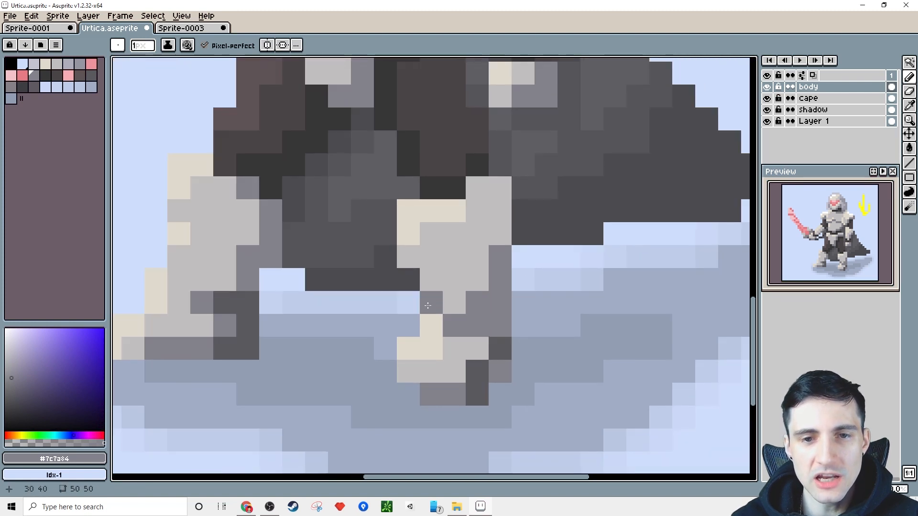
pyautogui.scroll(-4, 478, 315)
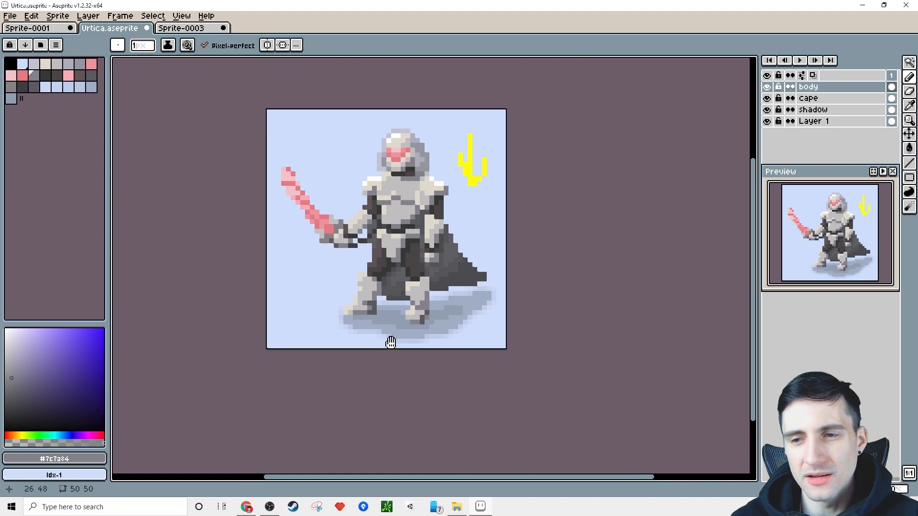
pyautogui.scroll(5, 430, 351)
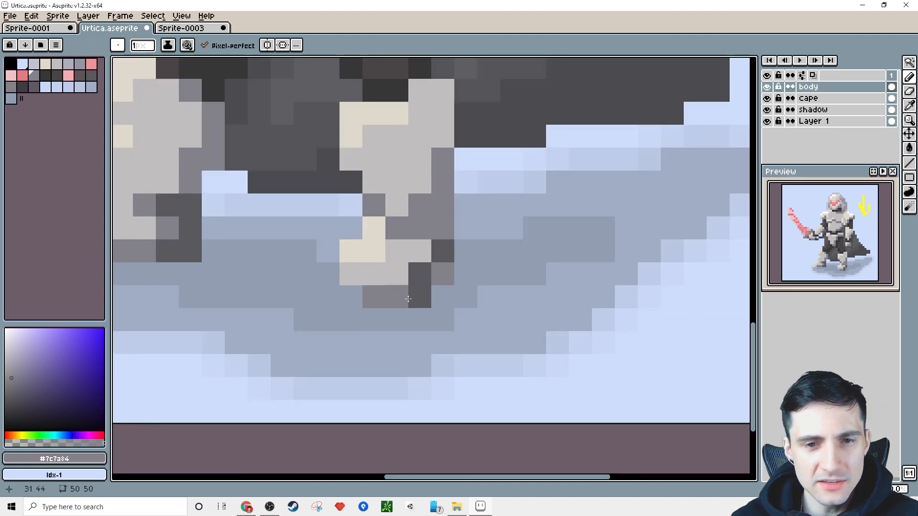
# - Sample the dark grey #504f56 and extend the sword-side boot's heel shadow up the back of the ankle
pyautogui.scroll(2, 430, 306)
pyautogui.hscroll(-1, 430, 306)
pyautogui.press('i')
pyautogui.click(445, 309)
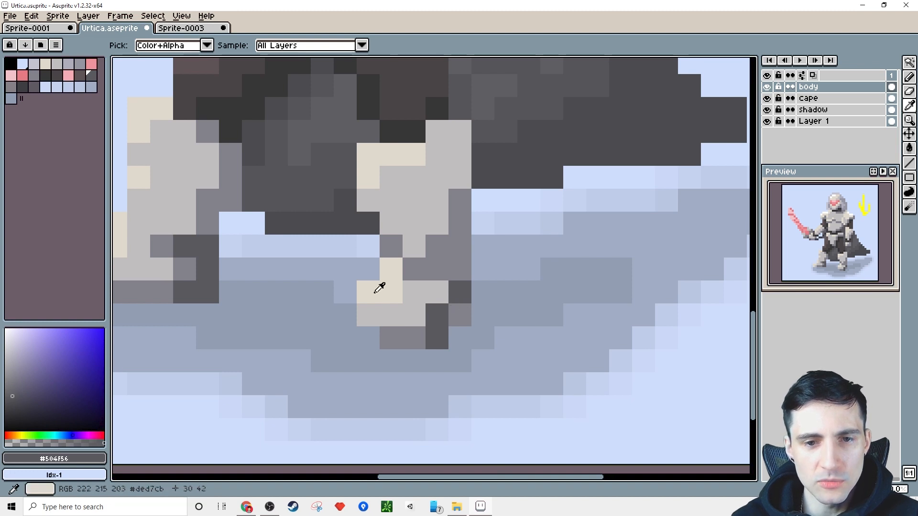
pyautogui.press('b')
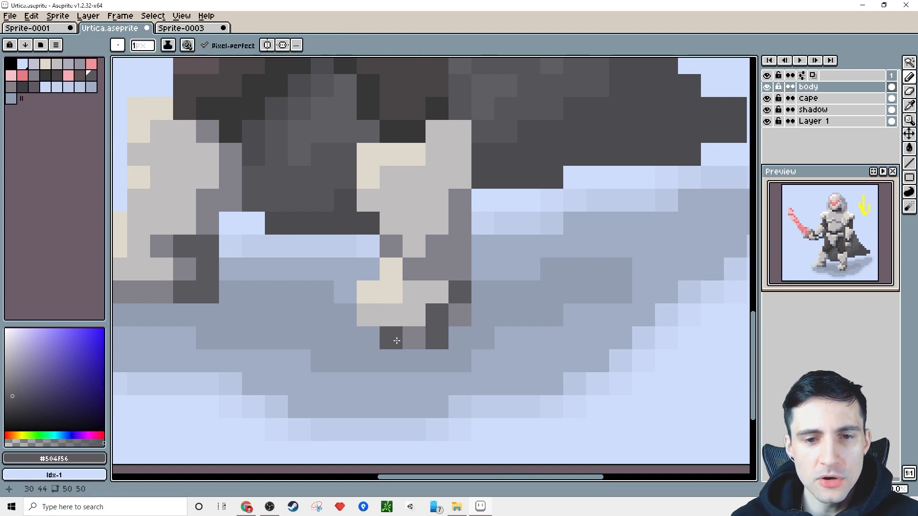
pyautogui.press('alt')
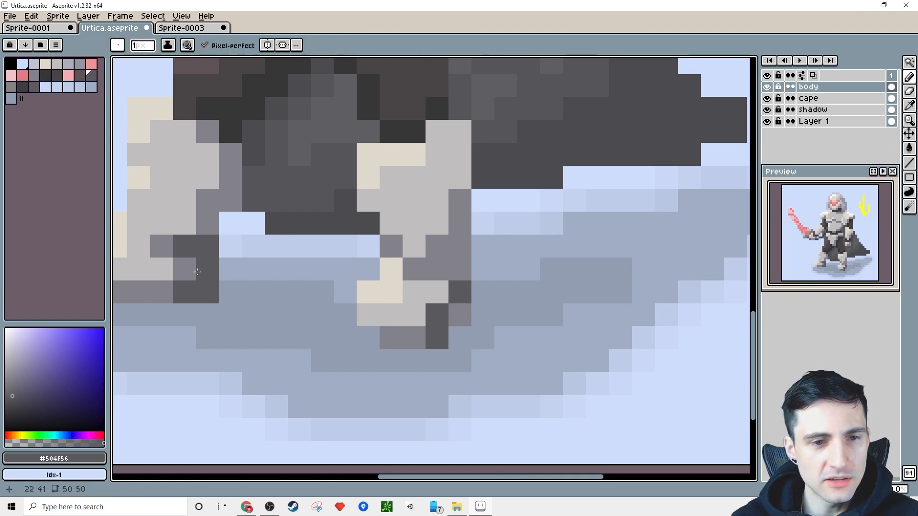
pyautogui.hscroll(-4, 412, 226)
pyautogui.scroll(-1, 412, 226)
pyautogui.scroll(2, 395, 276)
pyautogui.scroll(1, 397, 276)
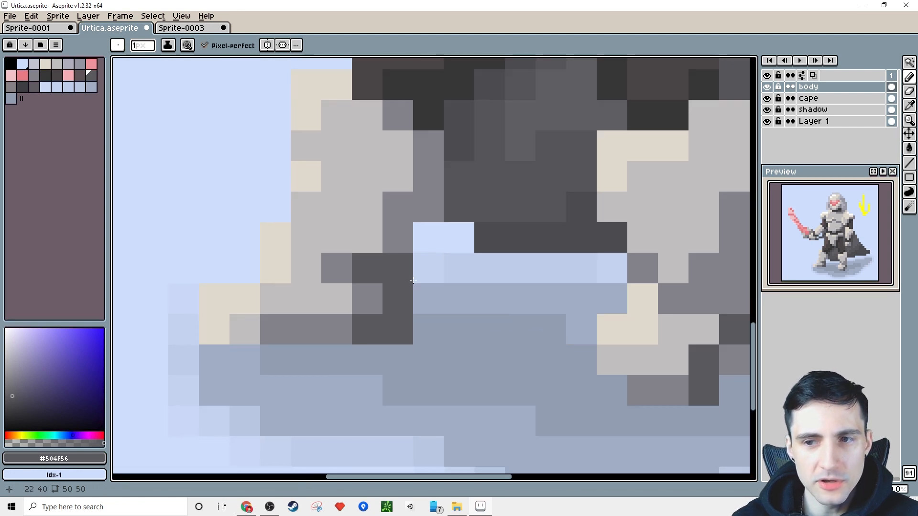
pyautogui.scroll(1, 412, 281)
pyautogui.click(393, 256)
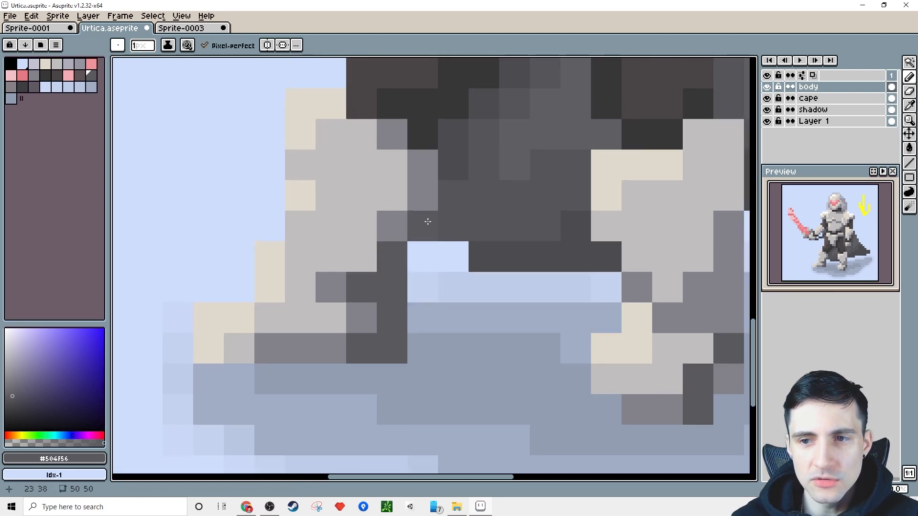
# - Darken the cape-side boot's heel and sole with #504f56, and shade its inner heel and outer toe with #7c7a84
pyautogui.hscroll(4, 344, 311)
pyautogui.scroll(-1, 344, 311)
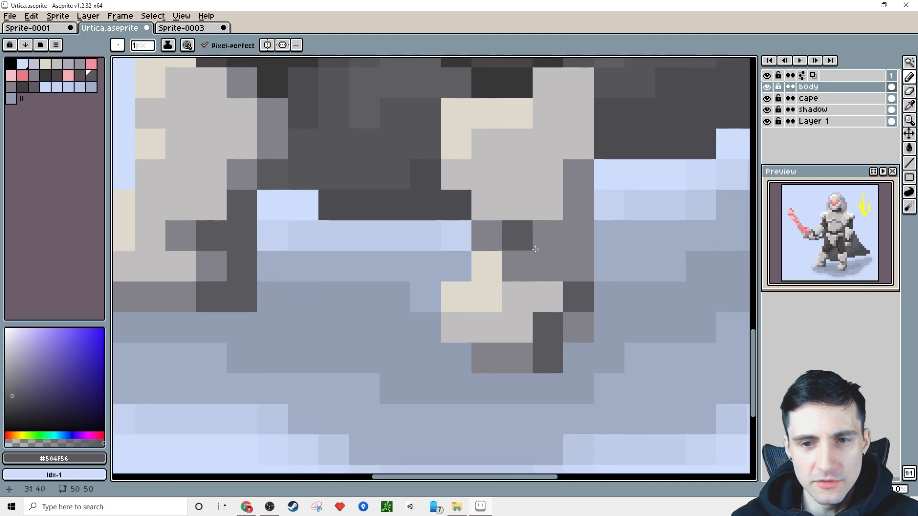
pyautogui.click(565, 337)
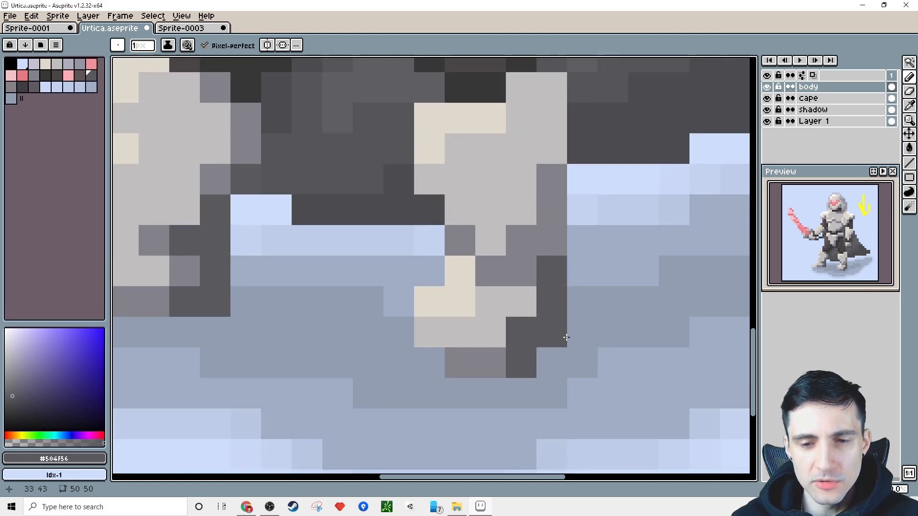
pyautogui.click(500, 363)
pyautogui.keyDown('alt'); pyautogui.click(528, 265); pyautogui.keyUp('alt')
pyautogui.click(524, 333)
pyautogui.click(544, 301)
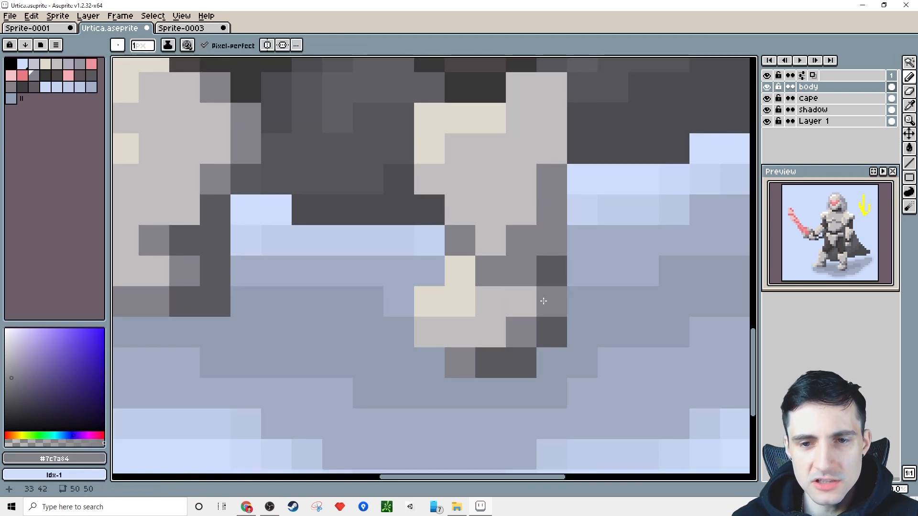
pyautogui.click(426, 334)
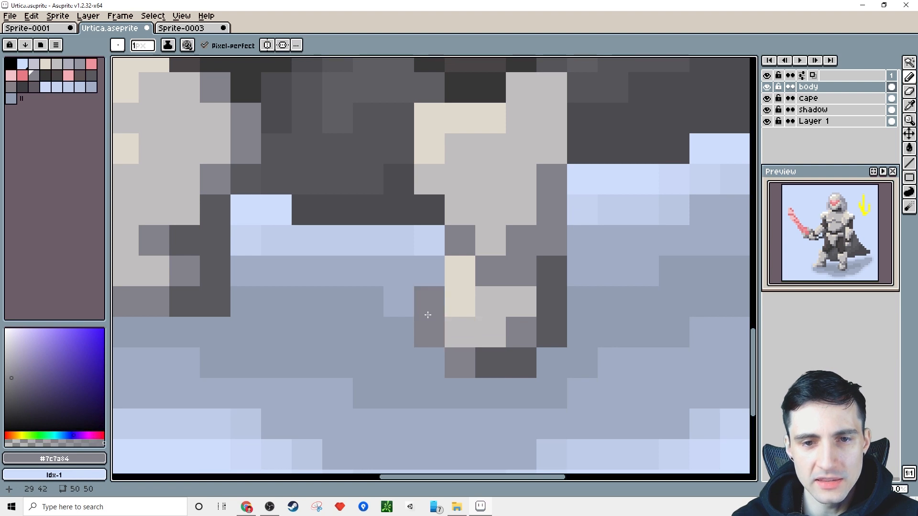
pyautogui.moveTo(283, 312); pyautogui.dragTo(426, 315)
pyautogui.scroll(-1, 421, 314)
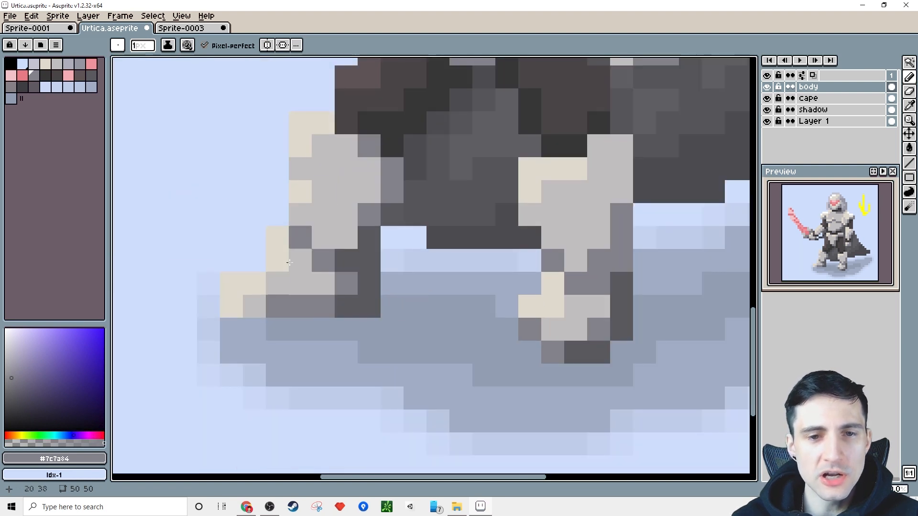
pyautogui.hscroll(3, 334, 277)
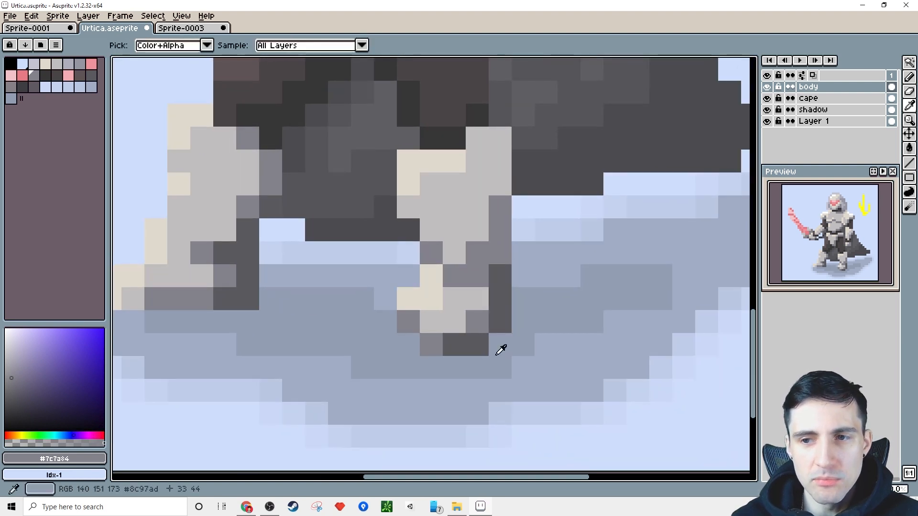
# - Repaint the dark sole and heel pixels of the cape-side boot with #7c7a84
pyautogui.click(452, 343)
pyautogui.click(474, 342)
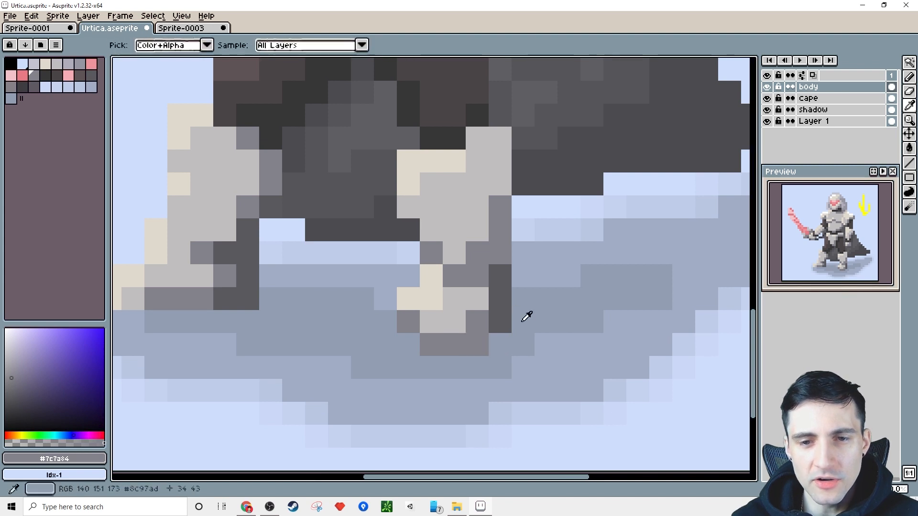
pyautogui.click(492, 321)
pyautogui.click(494, 299)
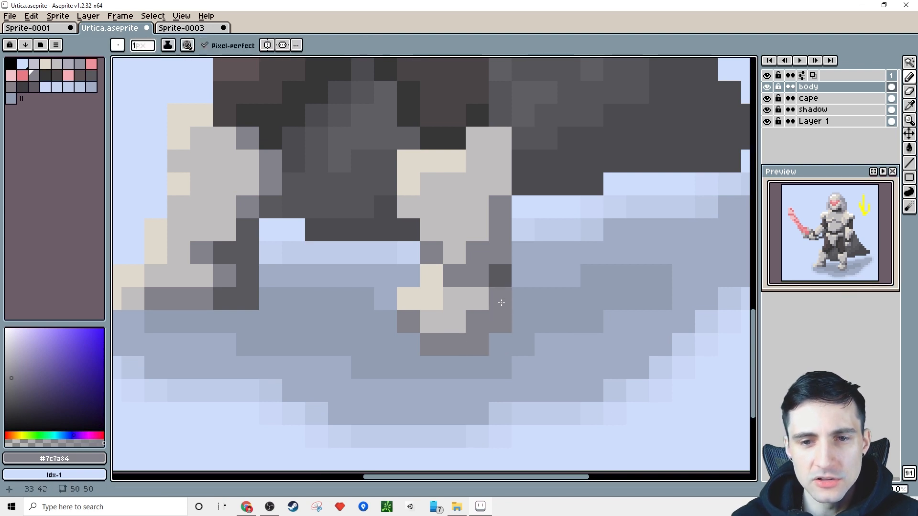
pyautogui.click(497, 276)
# - Sample #504f56 and darken the back of the cape-side boot's ankle and upper heel
pyautogui.click(239, 290)
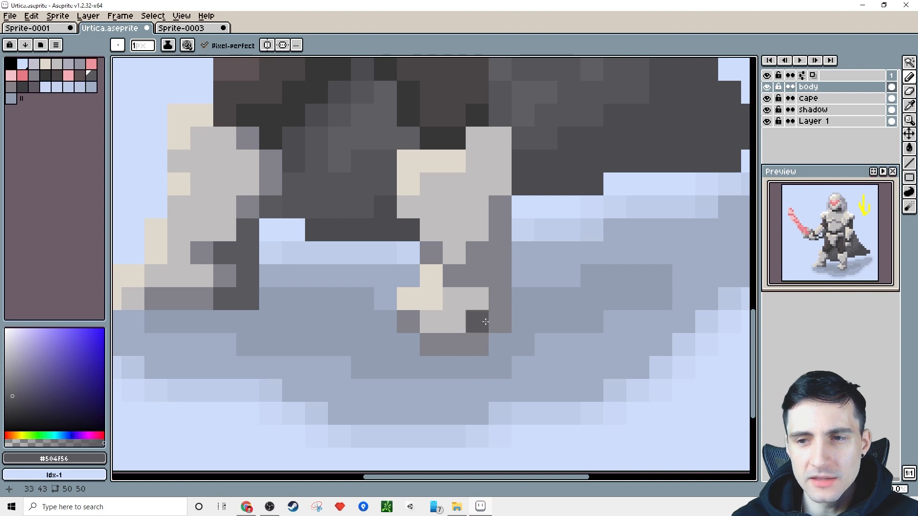
pyautogui.click(516, 296)
pyautogui.hotkey('ctrl', 'z')
pyautogui.scroll(1, 505, 309)
pyautogui.click(480, 289)
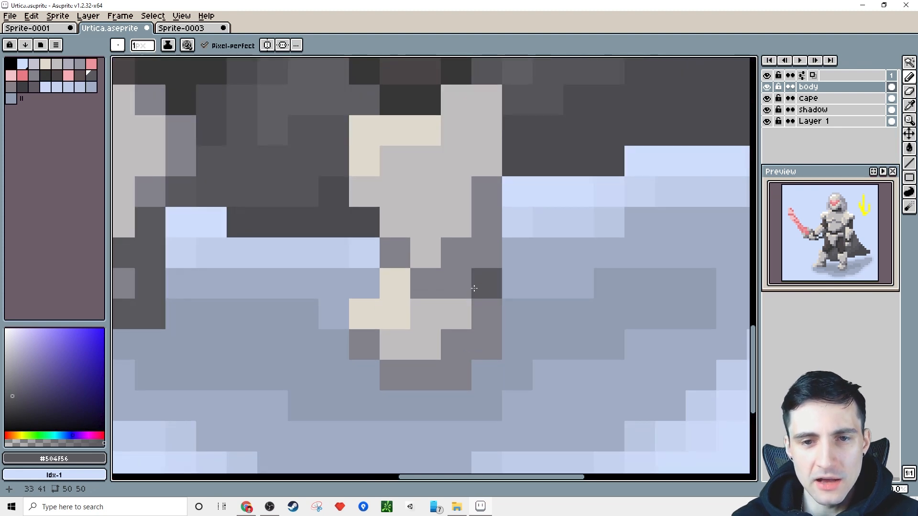
pyautogui.click(456, 287)
pyautogui.click(486, 256)
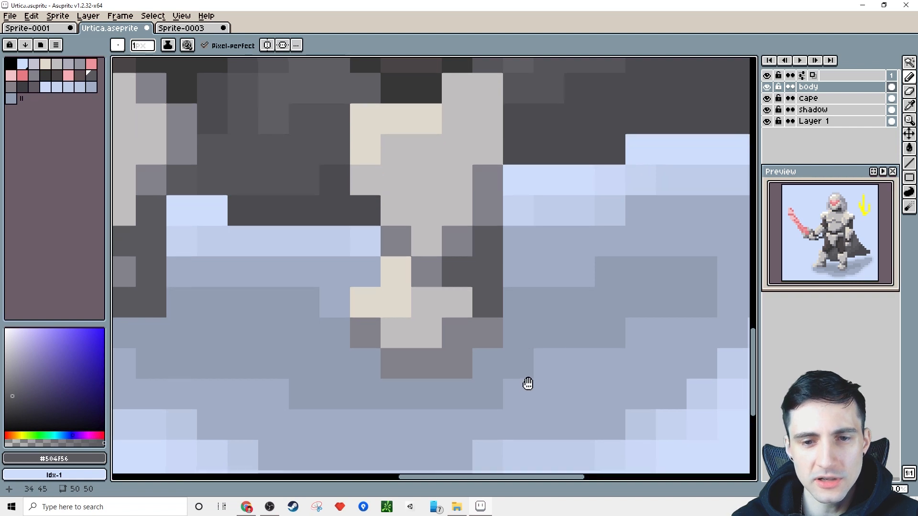
# - Sample the armour grey #bdbaba and fill out the upper part of the cape-side foot
pyautogui.keyDown('alt'); pyautogui.click(442, 314); pyautogui.keyUp('alt')
pyautogui.scroll(-1, 482, 358)
pyautogui.scroll(-1, 481, 358)
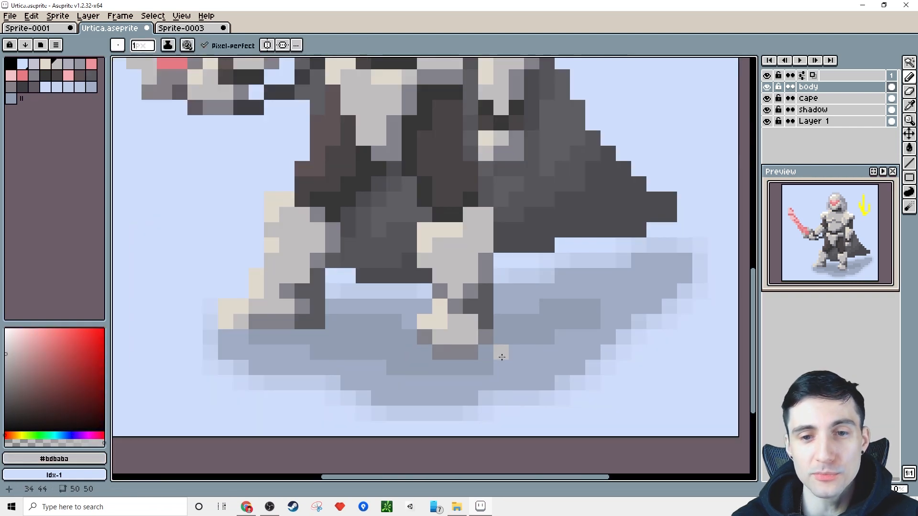
pyautogui.scroll(1, 499, 354)
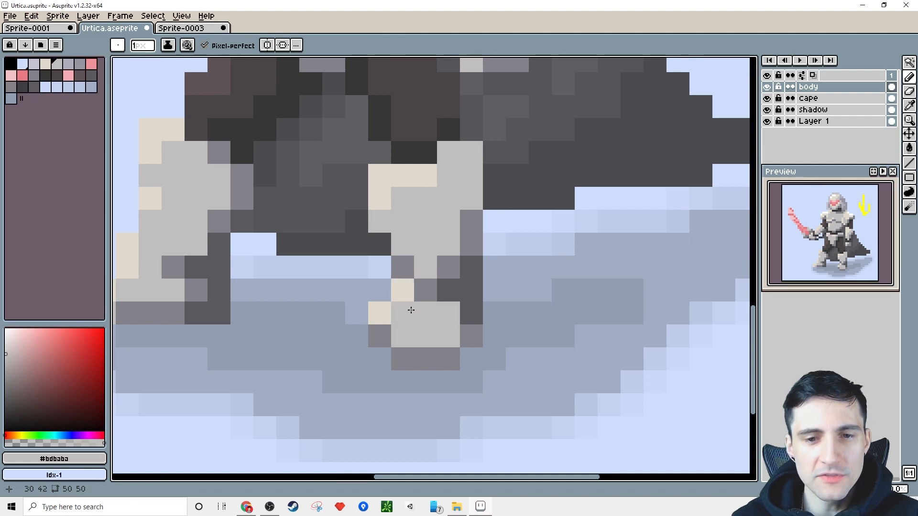
pyautogui.scroll(1, 409, 310)
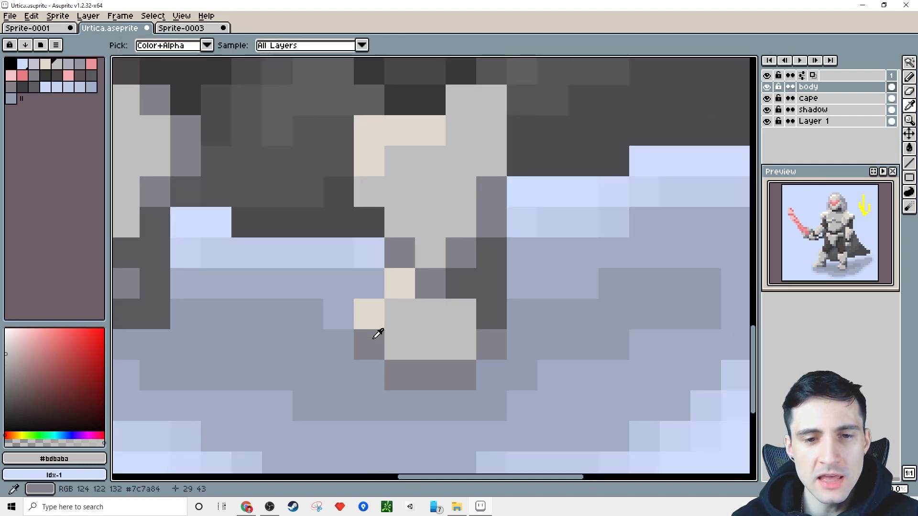
# - Shade the cape-side foot's outer edge with #7c7a84 and paint a #ded7cb highlight row across its top
pyautogui.keyDown('alt'); pyautogui.click(434, 365); pyautogui.keyUp('alt')
pyautogui.click(364, 317)
pyautogui.press('alt')
pyautogui.keyDown('alt'); pyautogui.click(406, 280); pyautogui.keyUp('alt')
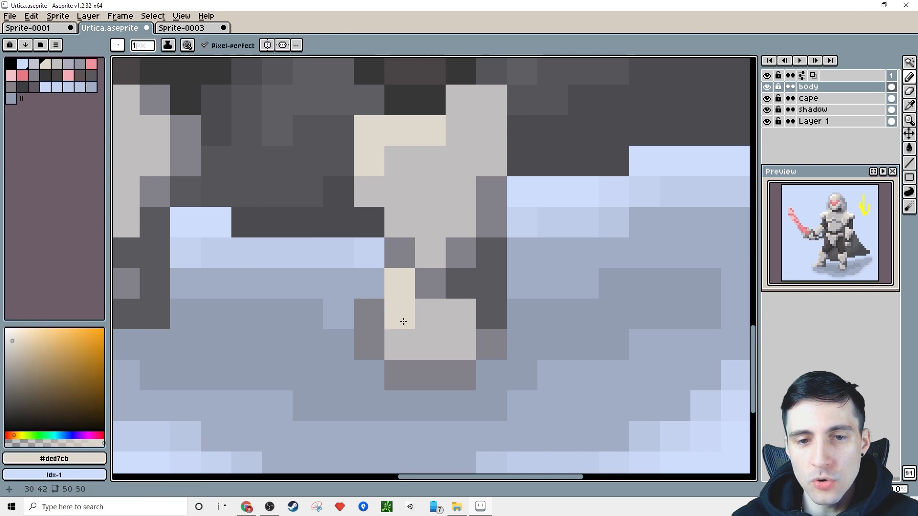
pyautogui.moveTo(458, 314)
pyautogui.mouseDown()
pyautogui.moveTo(417, 314)
pyautogui.moveTo(414, 329)
pyautogui.mouseUp()
# - Rework the cape-side ankle with #7c7a84 along its front edge and lower shin corner, and #bdbaba down its centre
pyautogui.keyDown('alt'); pyautogui.click(376, 310); pyautogui.keyUp('alt')
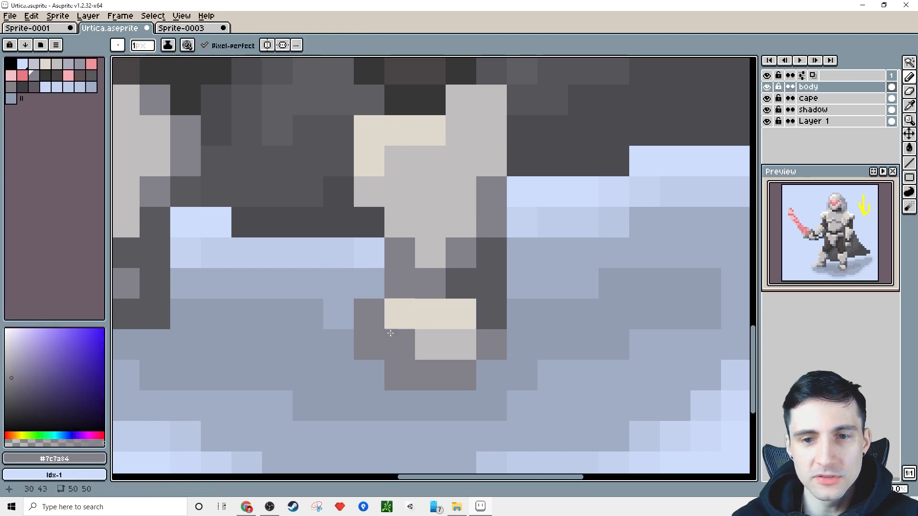
pyautogui.keyDown('alt'); pyautogui.click(432, 253); pyautogui.keyUp('alt')
pyautogui.keyDown('alt'); pyautogui.click(430, 285); pyautogui.keyUp('alt')
pyautogui.keyDown('alt'); pyautogui.click(430, 255); pyautogui.keyUp('alt')
pyautogui.click(430, 282)
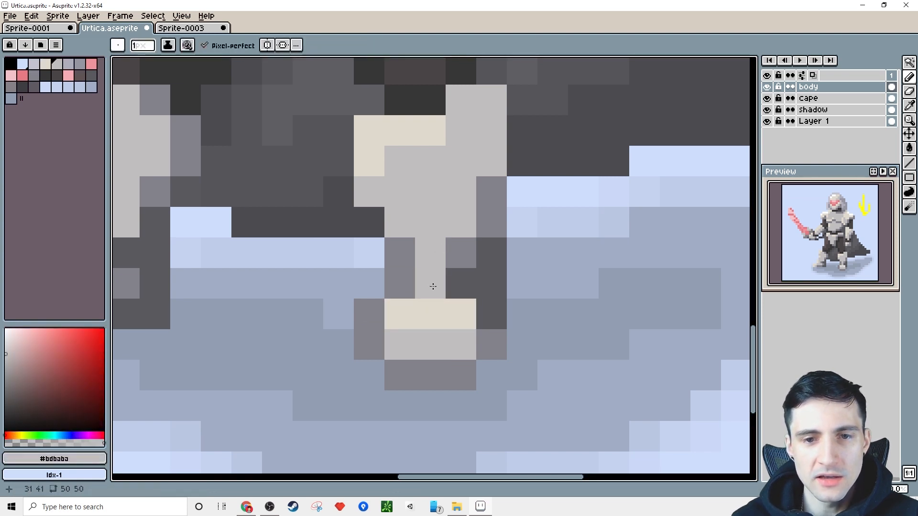
pyautogui.click(456, 251)
pyautogui.keyDown('alt'); pyautogui.click(401, 252); pyautogui.keyUp('alt')
pyautogui.click(370, 223)
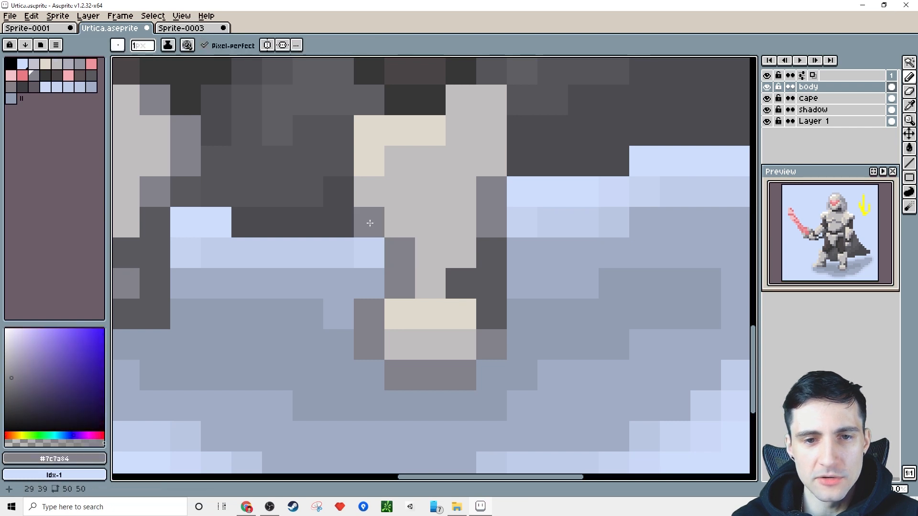
# - Extend the cape-side boot's toe downward with #bdbaba and outline its underside and edge with #7c7a84
pyautogui.keyDown('alt'); pyautogui.click(437, 343); pyautogui.keyUp('alt')
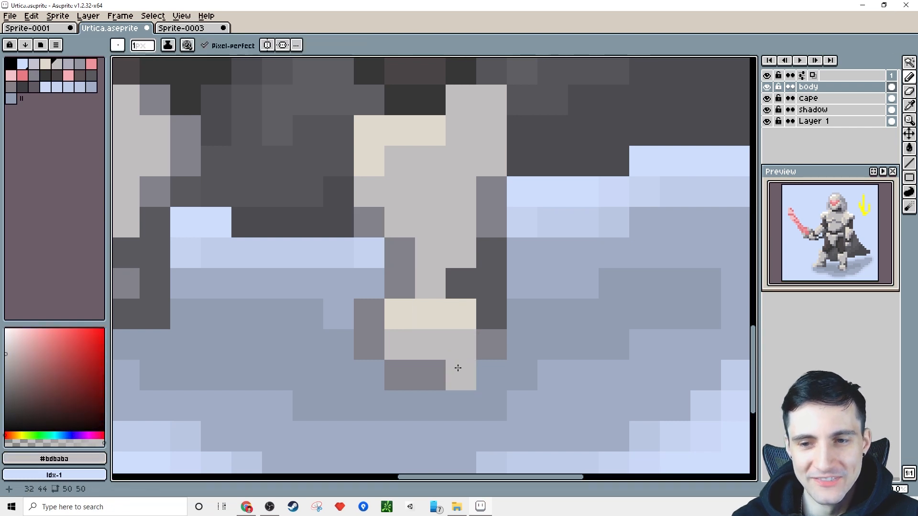
pyautogui.click(458, 369)
pyautogui.keyDown('alt'); pyautogui.click(400, 375); pyautogui.keyUp('alt')
pyautogui.click(426, 396)
pyautogui.click(454, 395)
pyautogui.click(479, 365)
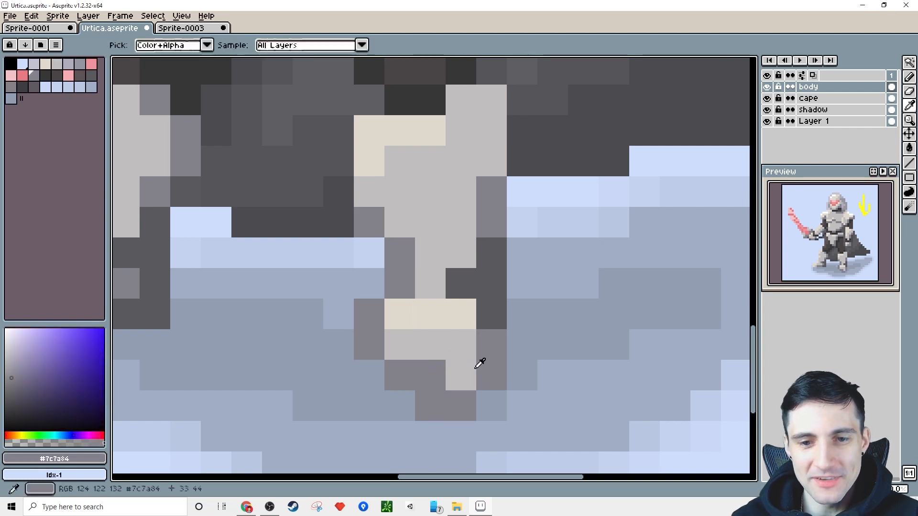
pyautogui.keyDown('alt'); pyautogui.click(460, 375); pyautogui.keyUp('alt')
pyautogui.click(427, 369)
pyautogui.scroll(-4, 428, 369)
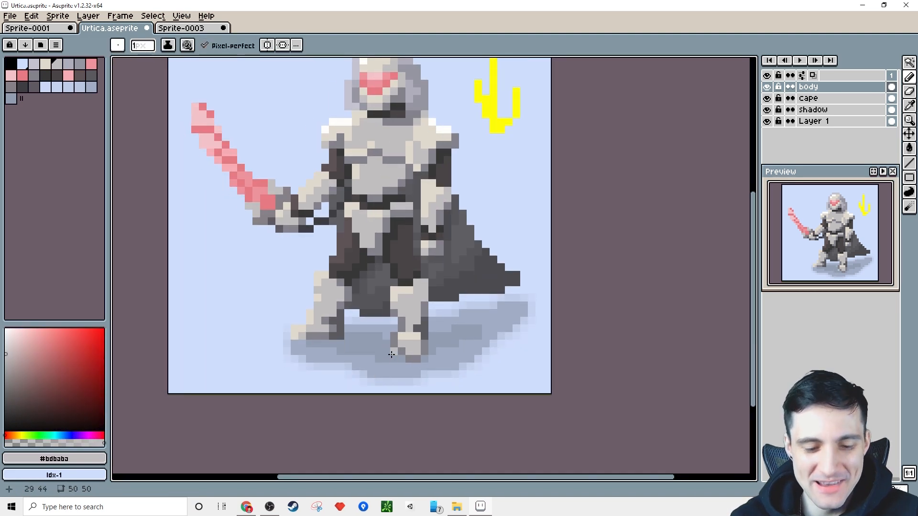
pyautogui.moveTo(401, 300); pyautogui.dragTo(409, 346)
pyautogui.scroll(1, 403, 319)
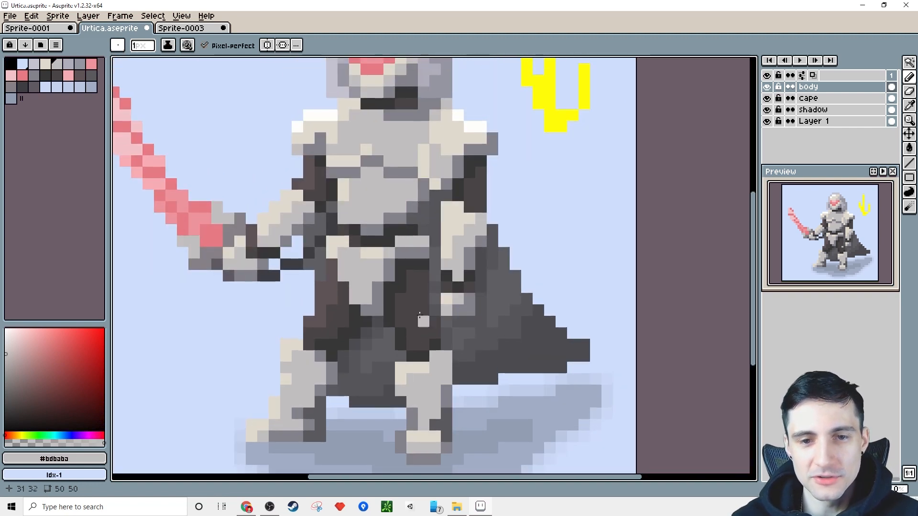
pyautogui.moveTo(419, 316); pyautogui.dragTo(386, 348)
pyautogui.scroll(1, 358, 303)
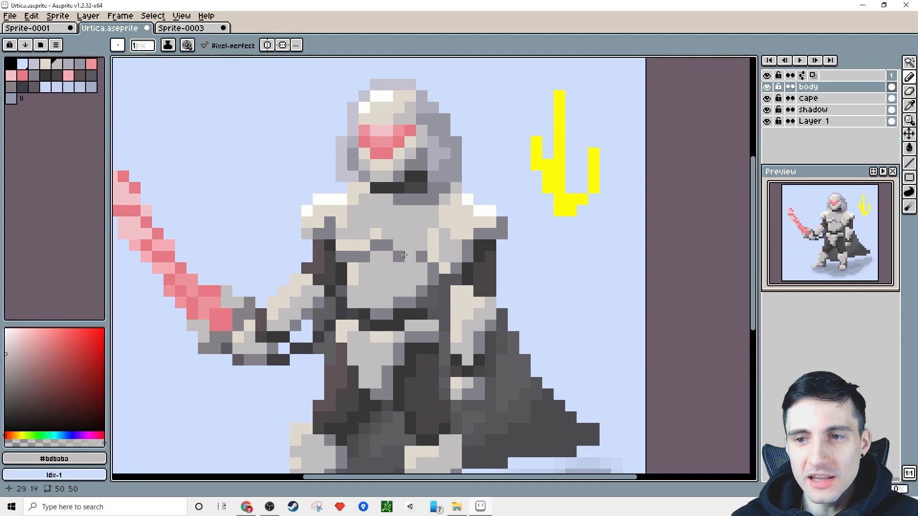
# - Close the gap in the collar shadow with #7c7a84 and trim its cape-side end with #bdbaba
pyautogui.scroll(2, 407, 252)
pyautogui.keyDown('alt'); pyautogui.click(409, 245); pyautogui.keyUp('alt')
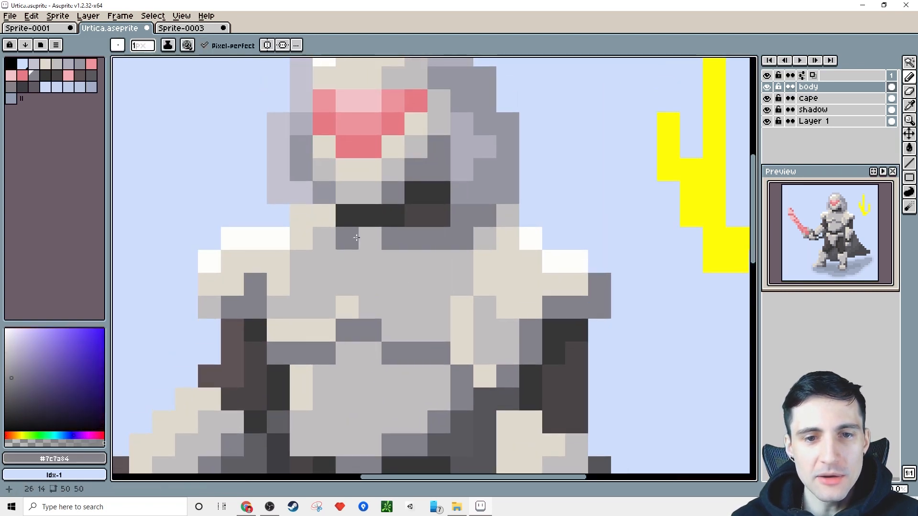
pyautogui.click(369, 239)
pyautogui.keyDown('alt'); pyautogui.click(441, 256); pyautogui.keyUp('alt')
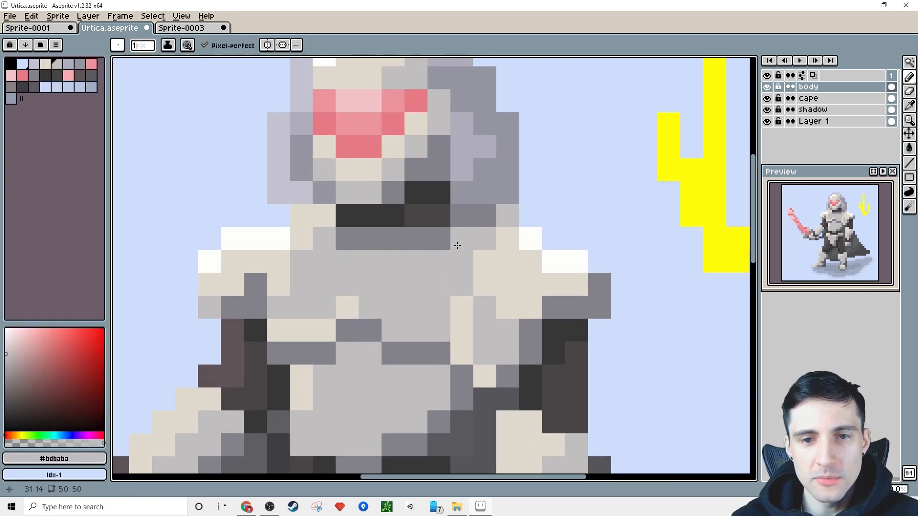
pyautogui.click(455, 242)
pyautogui.scroll(-1, 428, 242)
pyautogui.moveTo(409, 254); pyautogui.dragTo(400, 282)
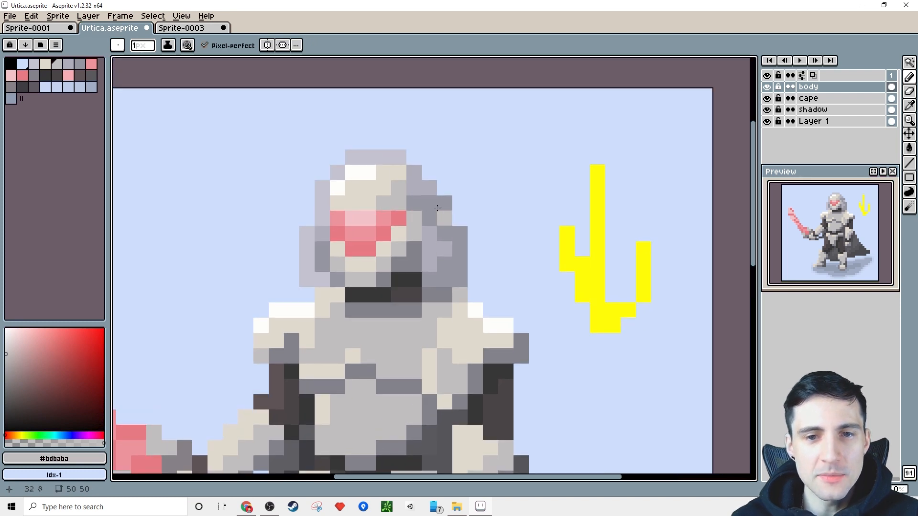
# - Sample #7c7a84 and shade the helmet's cape-side outer edge from its lower corner up to the crown
pyautogui.keyDown('alt'); pyautogui.click(363, 368); pyautogui.keyUp('alt')
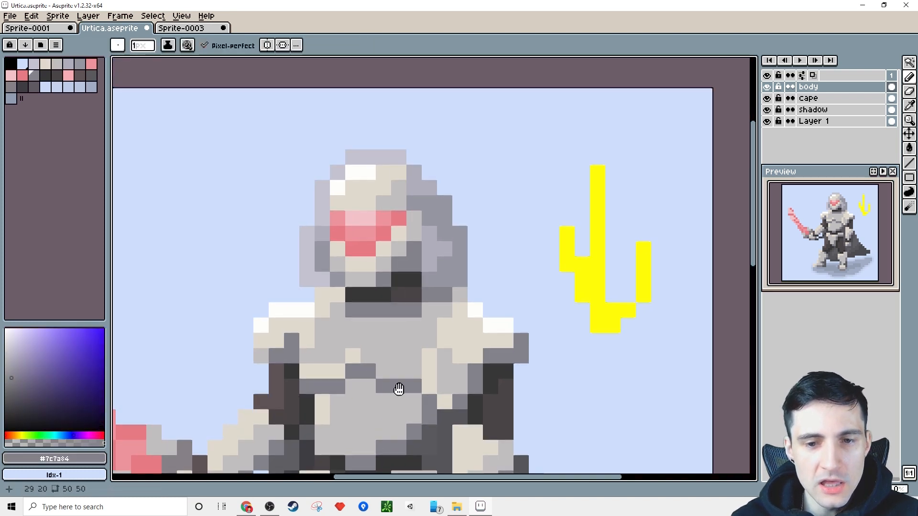
pyautogui.moveTo(399, 385); pyautogui.dragTo(385, 282)
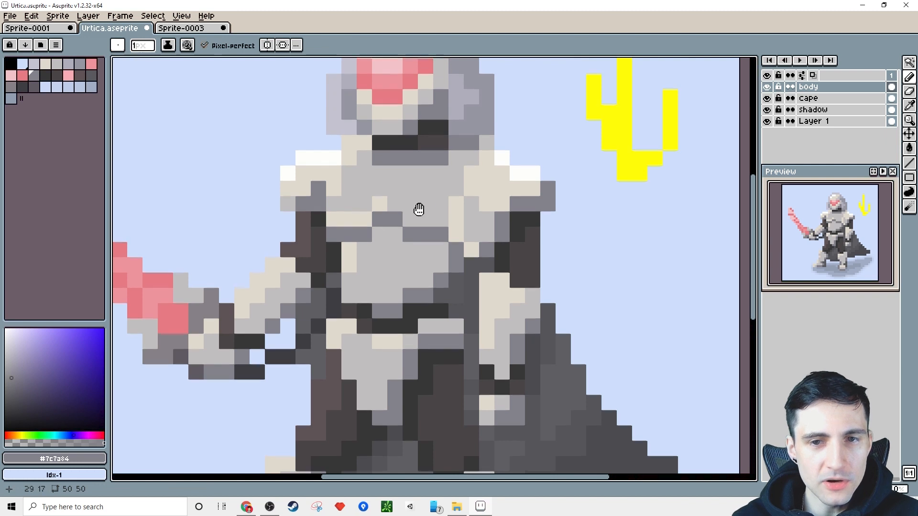
pyautogui.moveTo(418, 209); pyautogui.dragTo(416, 240)
pyautogui.scroll(2, 438, 191)
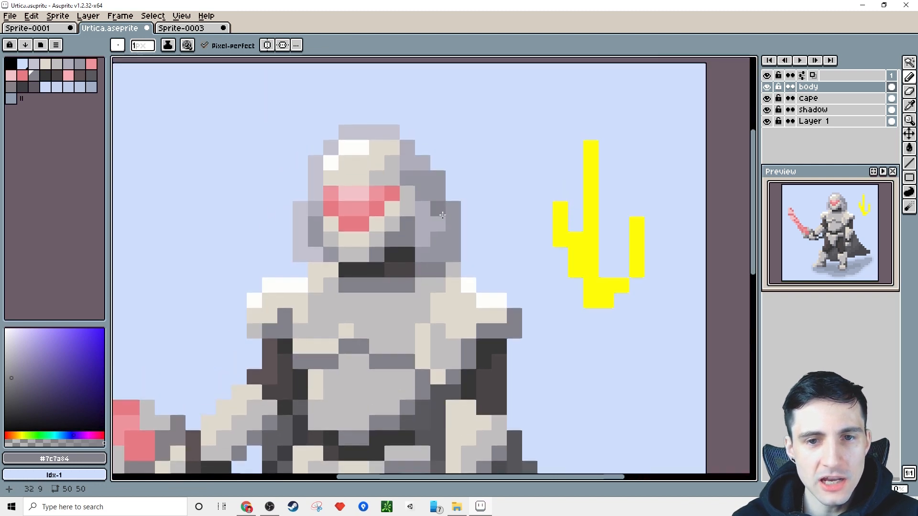
pyautogui.moveTo(457, 206); pyautogui.dragTo(456, 240)
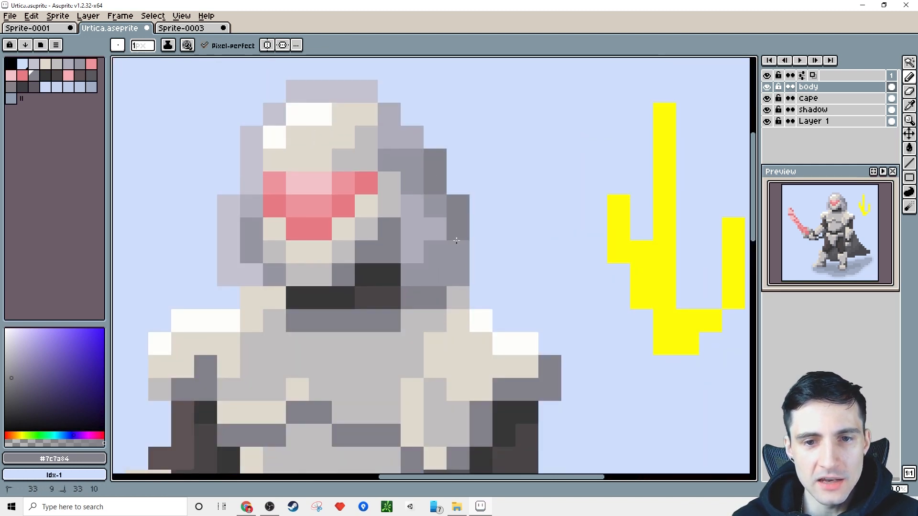
pyautogui.click(443, 277)
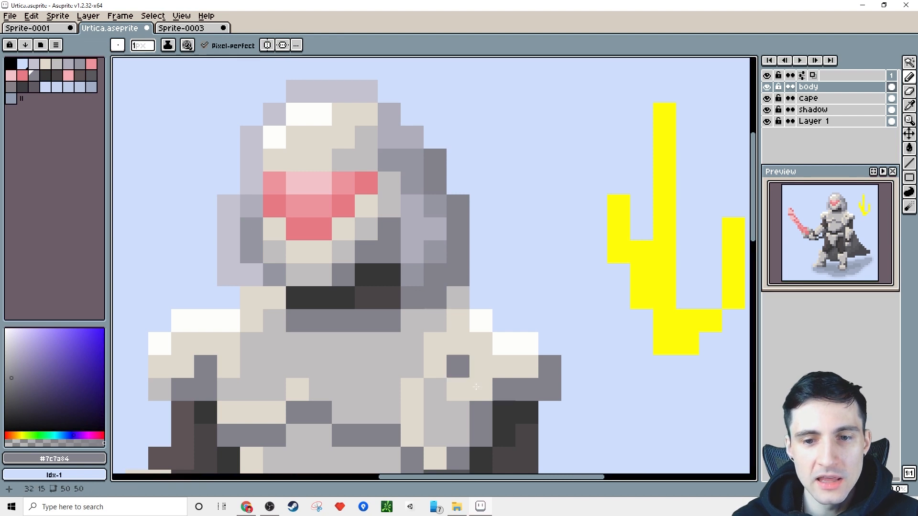
pyautogui.click(414, 139)
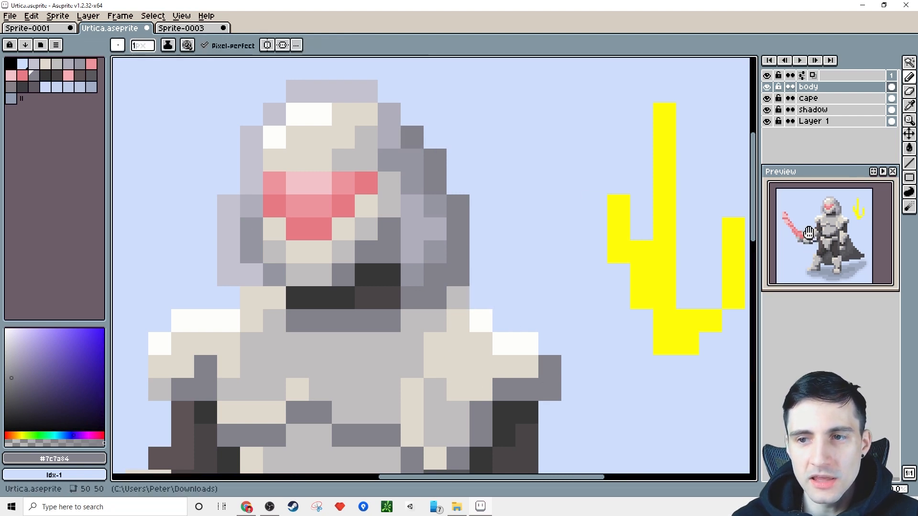
pyautogui.click(413, 122)
pyautogui.hotkey('ctrl', 'z')
# - Sample #aaa9b7 and darken the cape-side half of the helmet's crown and the sword-side outer edge
pyautogui.keyDown('alt'); pyautogui.click(389, 135); pyautogui.keyUp('alt')
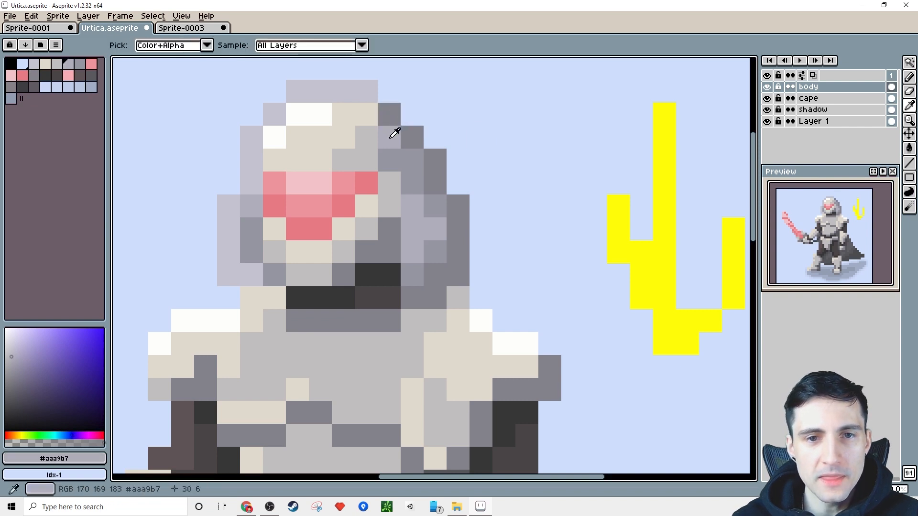
pyautogui.click(364, 91)
pyautogui.click(343, 91)
pyautogui.click(253, 179)
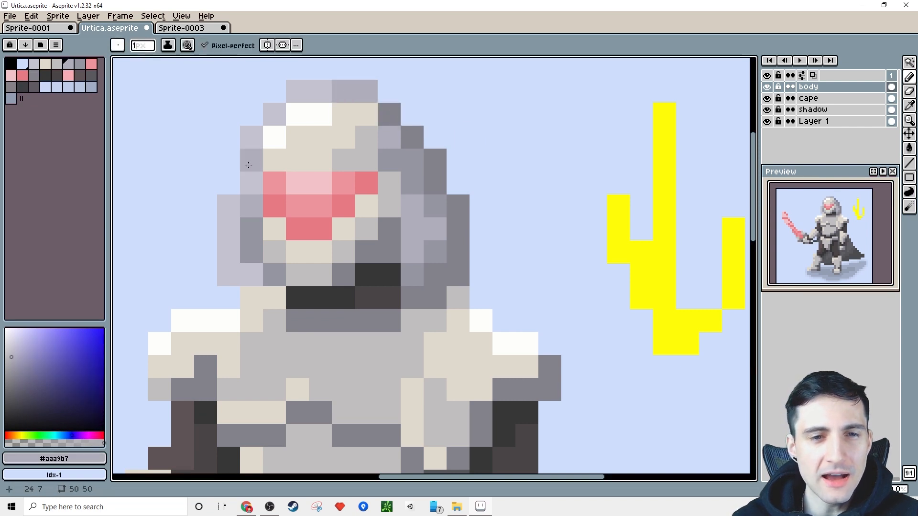
pyautogui.scroll(3, 262, 164)
pyautogui.scroll(2, 329, 138)
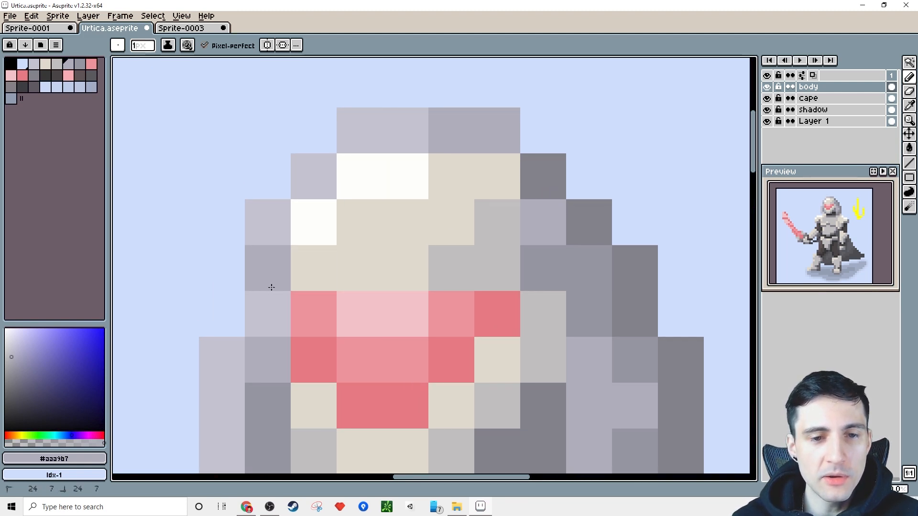
pyautogui.scroll(-3, 334, 332)
pyautogui.moveTo(223, 198)
pyautogui.mouseDown()
pyautogui.moveTo(230, 273)
pyautogui.moveTo(259, 322)
pyautogui.mouseUp()
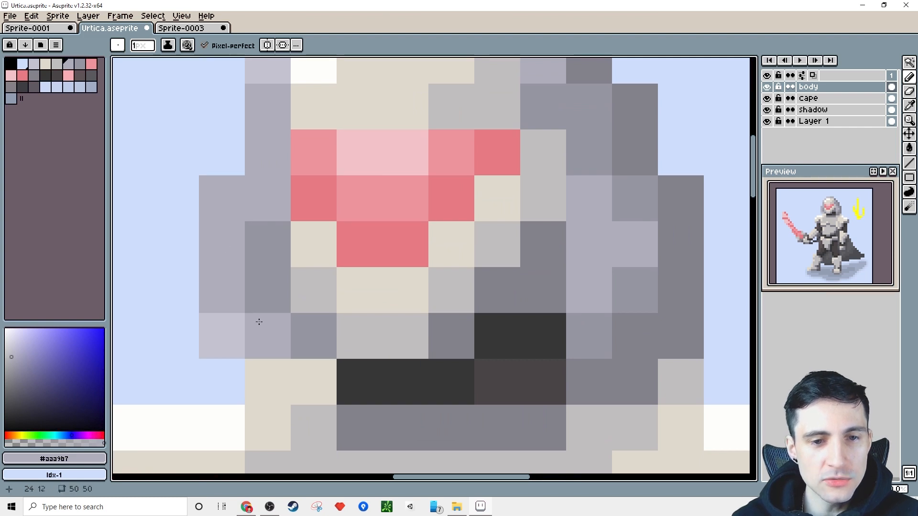
# - Erase the helmet's lower sword-side corner pixel and shade the lower edge, neck pixel and outer side with #7c7a84
pyautogui.scroll(-2, 282, 349)
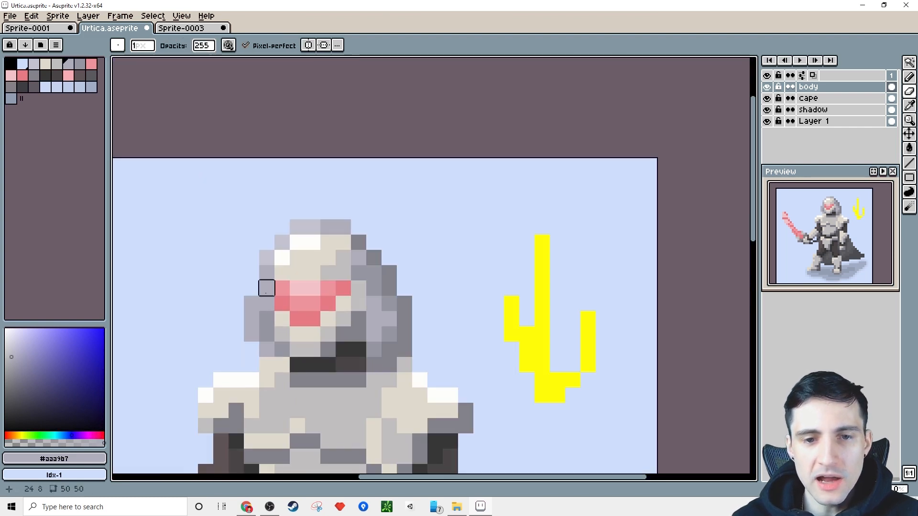
pyautogui.scroll(2, 266, 288)
pyautogui.keyDown('alt'); pyautogui.click(446, 340); pyautogui.keyUp('alt')
pyautogui.scroll(1, 269, 331)
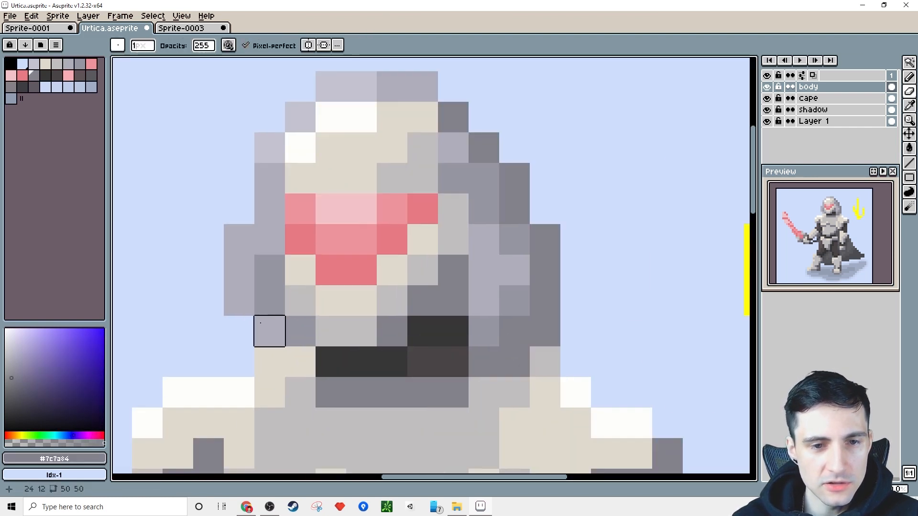
pyautogui.click(274, 332)
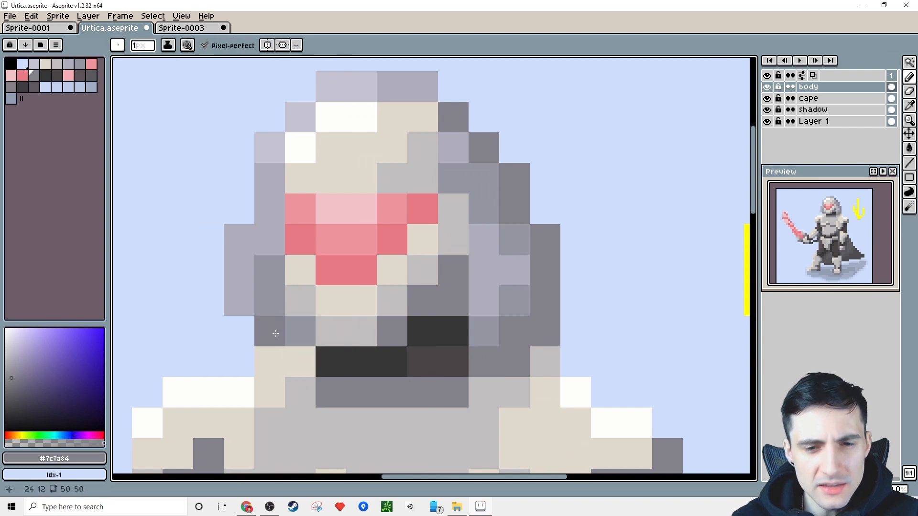
pyautogui.click(299, 361)
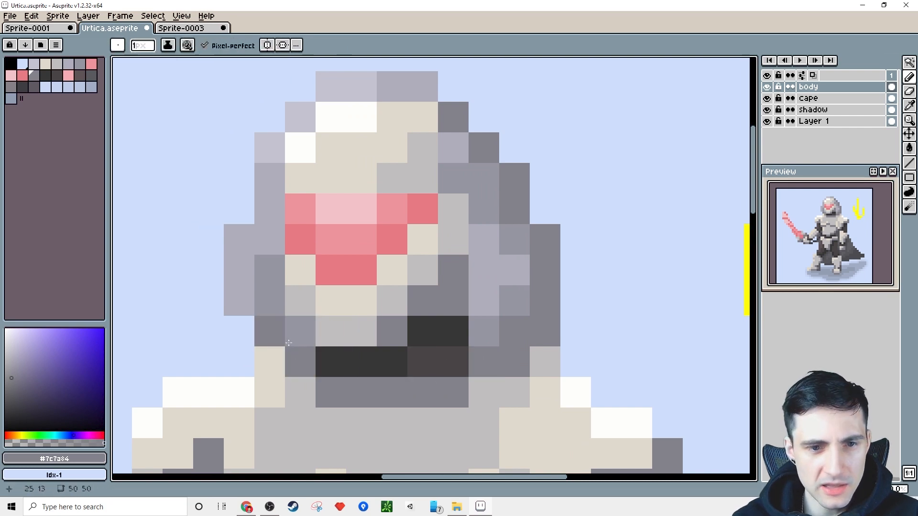
pyautogui.click(239, 299)
pyautogui.click(239, 270)
pyautogui.click(239, 240)
pyautogui.click(264, 216)
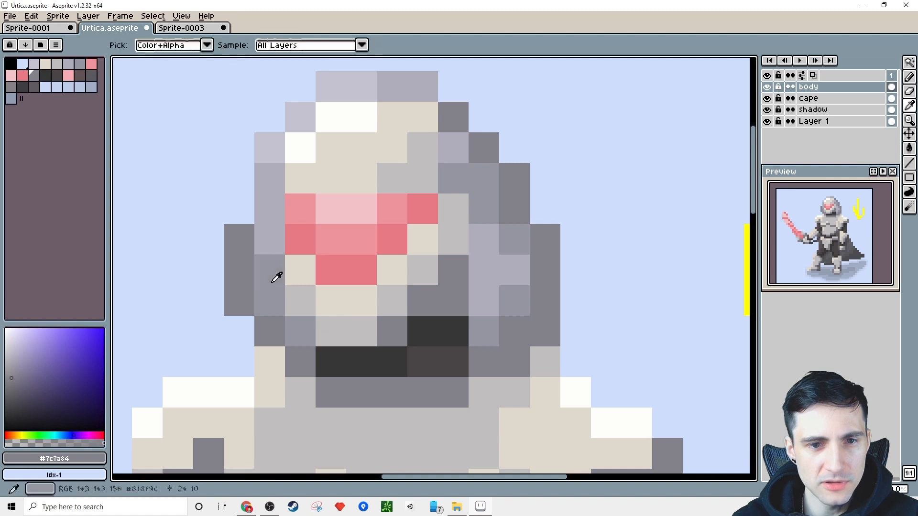
# - Paint two #bdbaba pixels beside the visor's sword side and add an #aaa9b7 pixel above the outer edge
pyautogui.keyDown('alt'); pyautogui.click(292, 295); pyautogui.keyUp('alt')
pyautogui.click(273, 246)
pyautogui.click(271, 215)
pyautogui.scroll(-5, 292, 249)
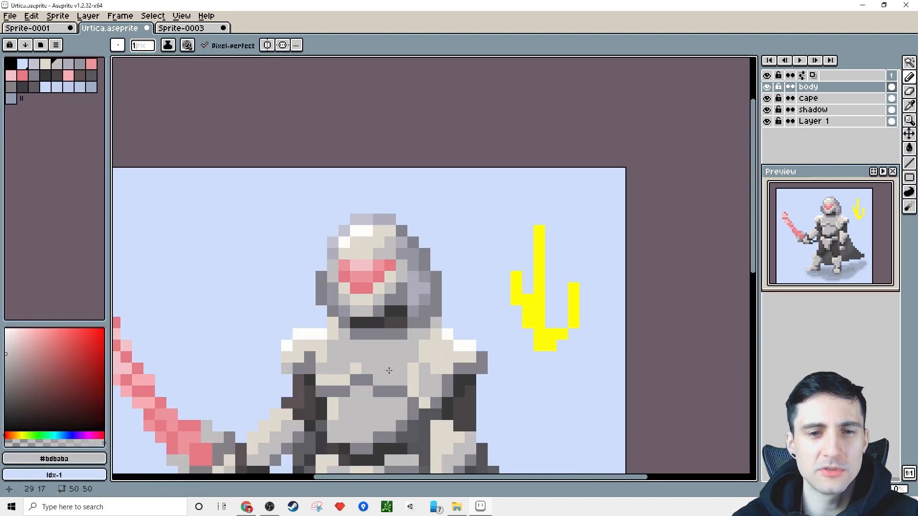
pyautogui.scroll(8, 363, 311)
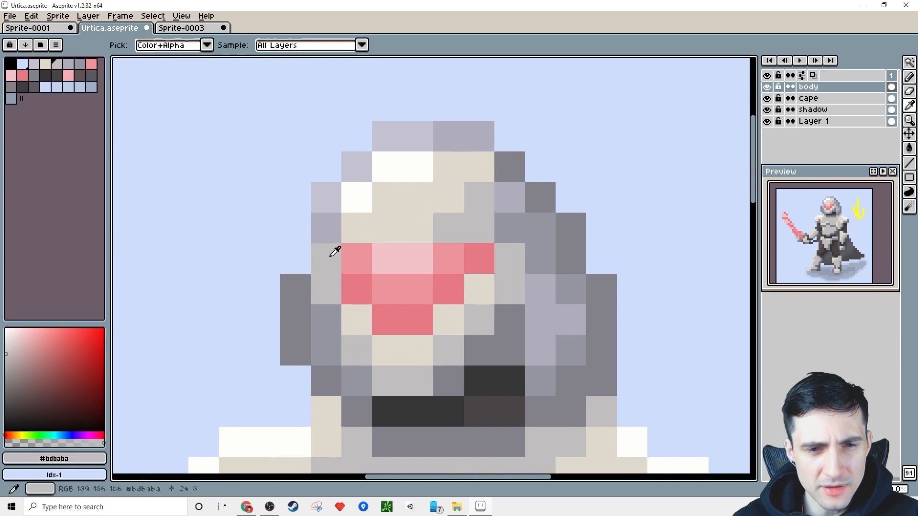
pyautogui.keyDown('alt'); pyautogui.click(334, 251); pyautogui.keyUp('alt')
pyautogui.click(418, 319)
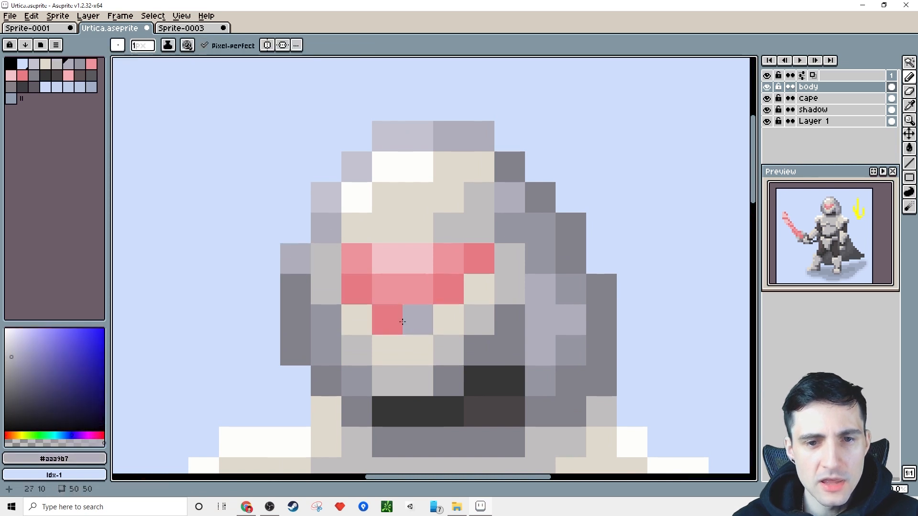
pyautogui.scroll(-4, 416, 335)
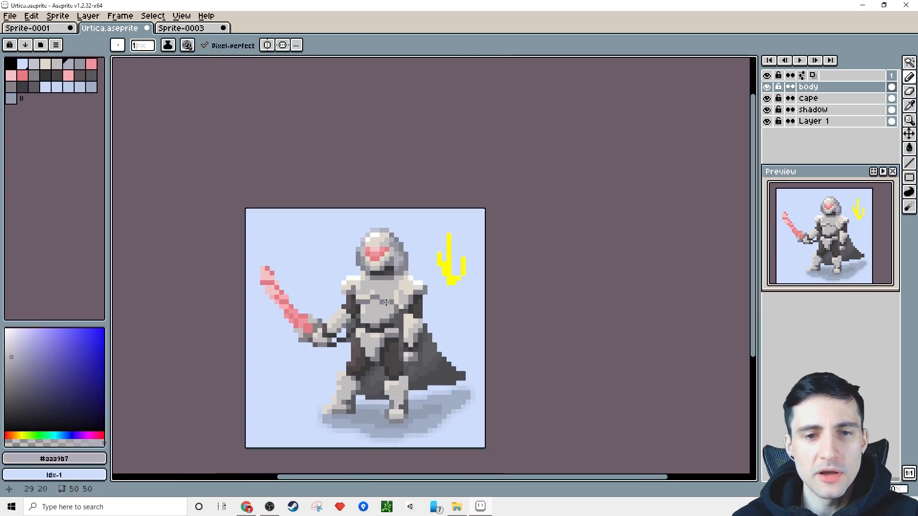
# - Cover the neck's cape-side dark pixels with #7c7a84 and shorten the collar shadow below with #bdbaba
pyautogui.scroll(5, 399, 321)
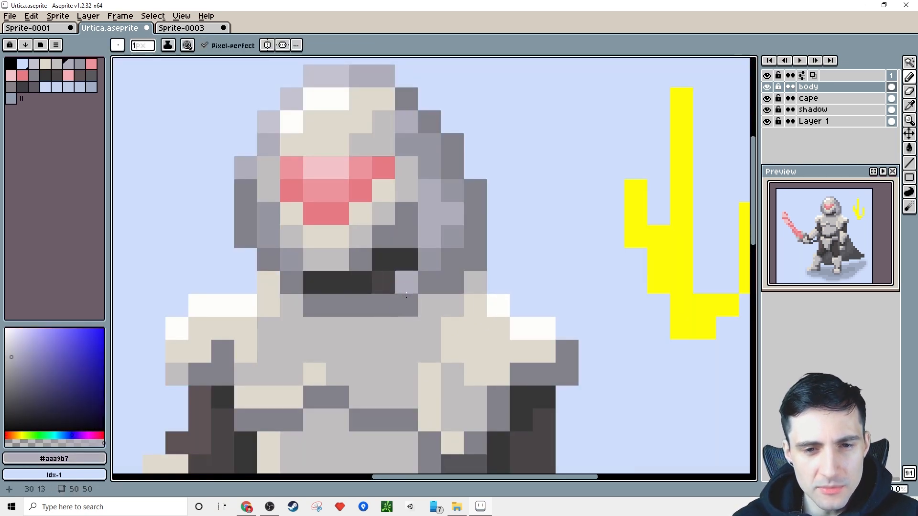
pyautogui.keyDown('alt'); pyautogui.click(411, 287); pyautogui.keyUp('alt')
pyautogui.click(392, 287)
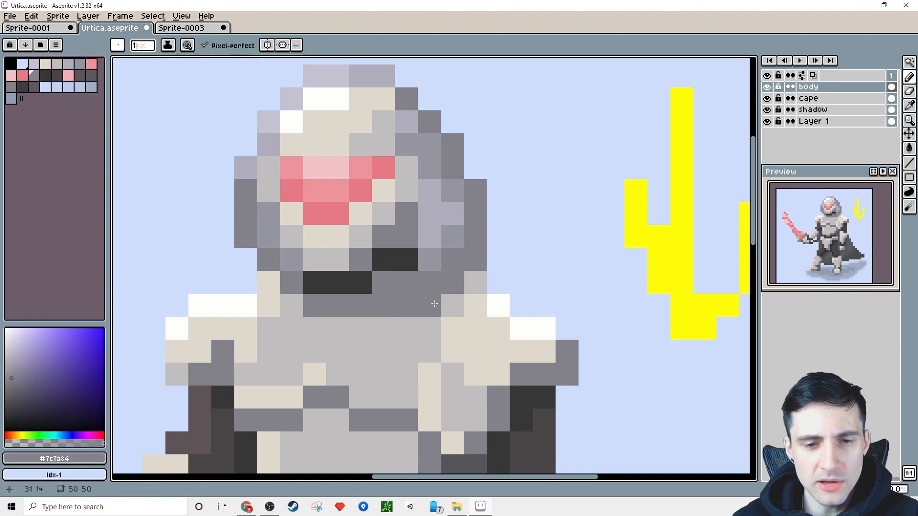
pyautogui.keyDown('alt'); pyautogui.click(427, 306); pyautogui.keyUp('alt')
pyautogui.scroll(-3, 340, 343)
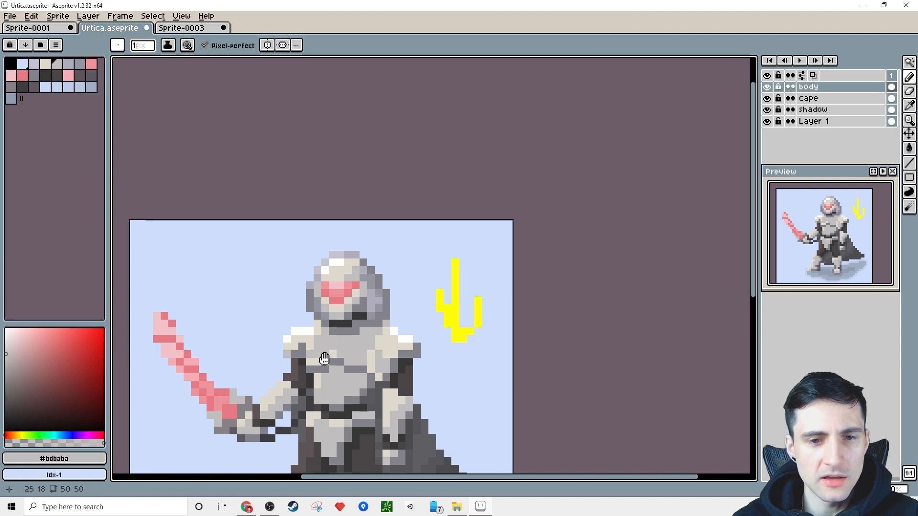
pyautogui.scroll(3, 341, 356)
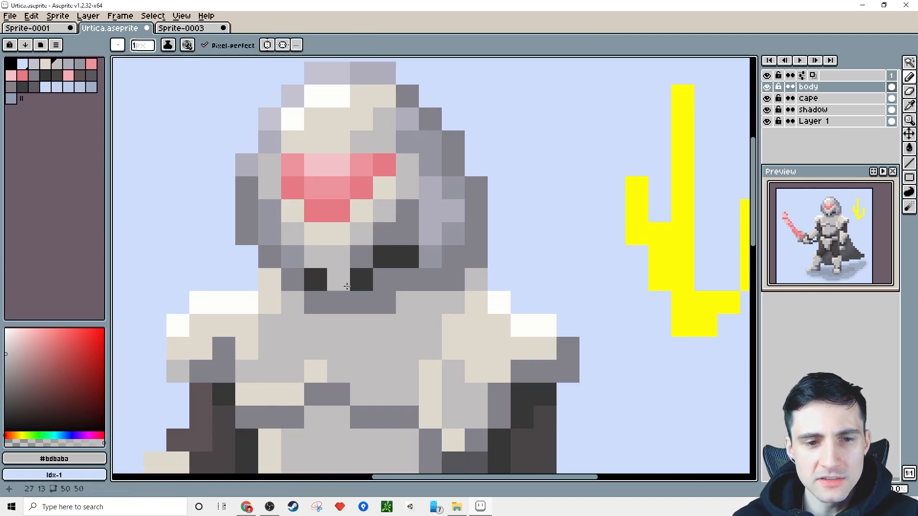
pyautogui.scroll(-2, 427, 323)
pyautogui.scroll(2, 401, 238)
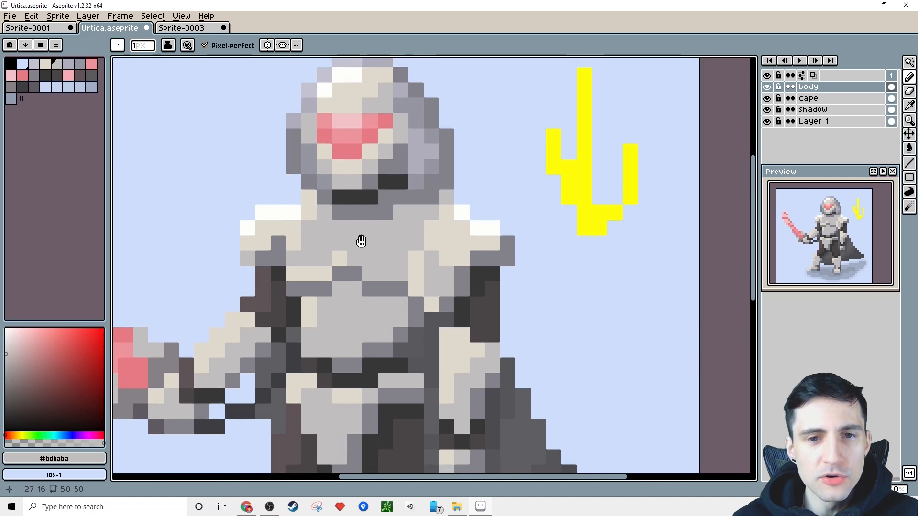
# - Recolour the dark neck pixels with #4c4c51, trim the upper row with #7c7a84 and extend the lower row one pixel
pyautogui.keyDown('alt'); pyautogui.click(437, 333); pyautogui.keyUp('alt')
pyautogui.click(416, 270)
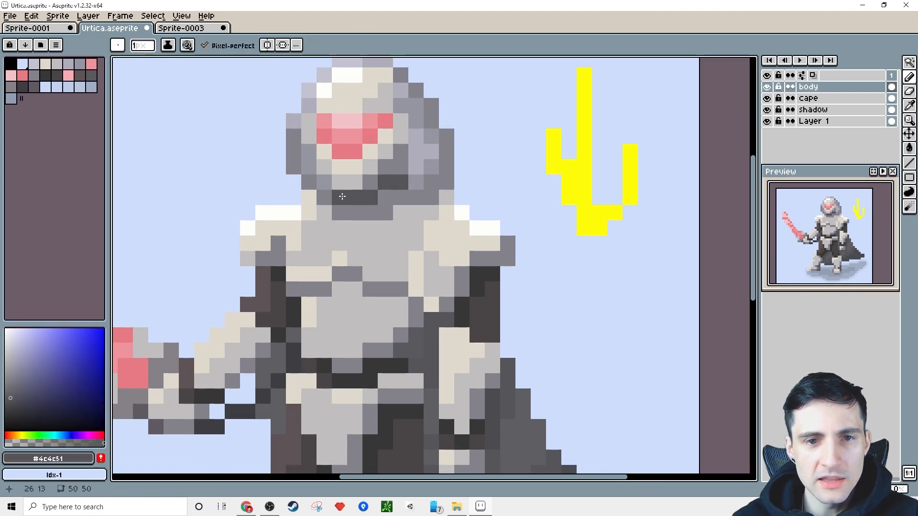
pyautogui.scroll(2, 378, 167)
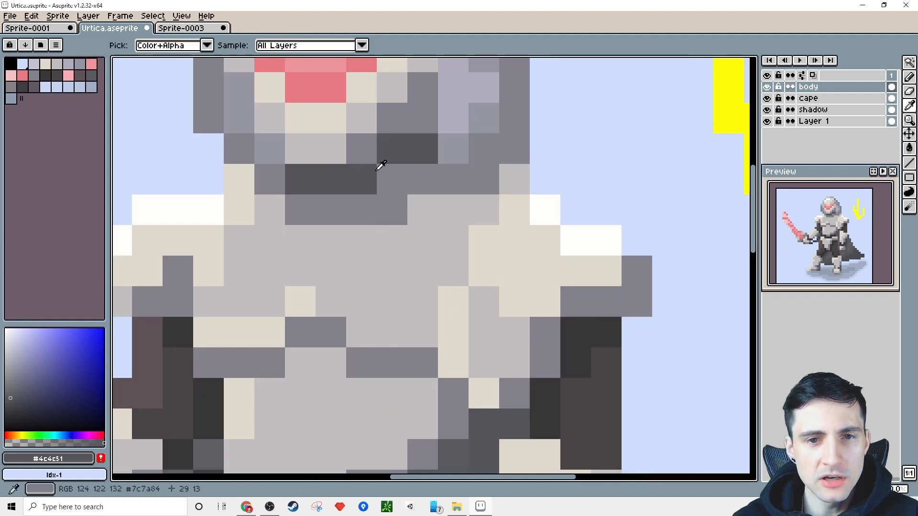
pyautogui.keyDown('alt'); pyautogui.click(375, 144); pyautogui.keyUp('alt')
pyautogui.click(385, 150)
pyautogui.keyDown('alt'); pyautogui.click(363, 172); pyautogui.keyUp('alt')
pyautogui.click(385, 174)
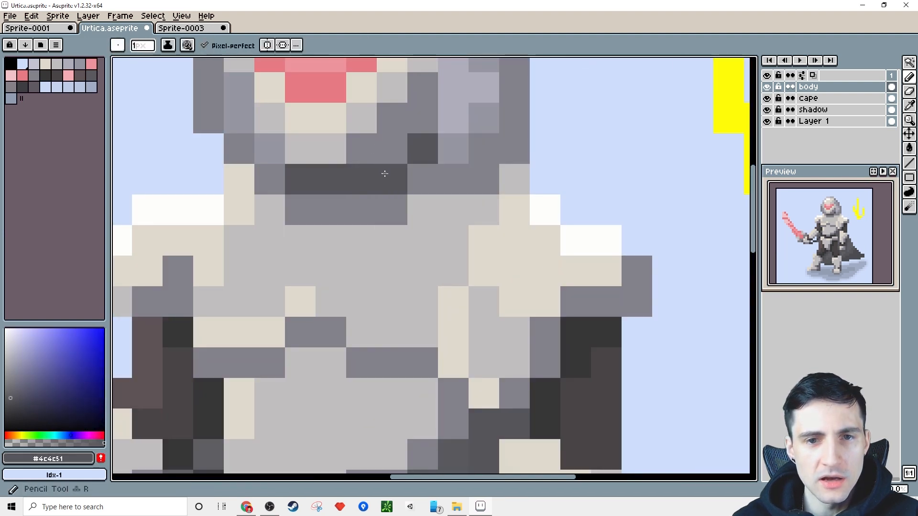
pyautogui.scroll(-2, 385, 173)
pyautogui.scroll(-1, 387, 251)
# - Shorten the neck shadow's sword-side end with #7c7a84 and replace the collar shadow row below with #bdbaba
pyautogui.scroll(3, 358, 272)
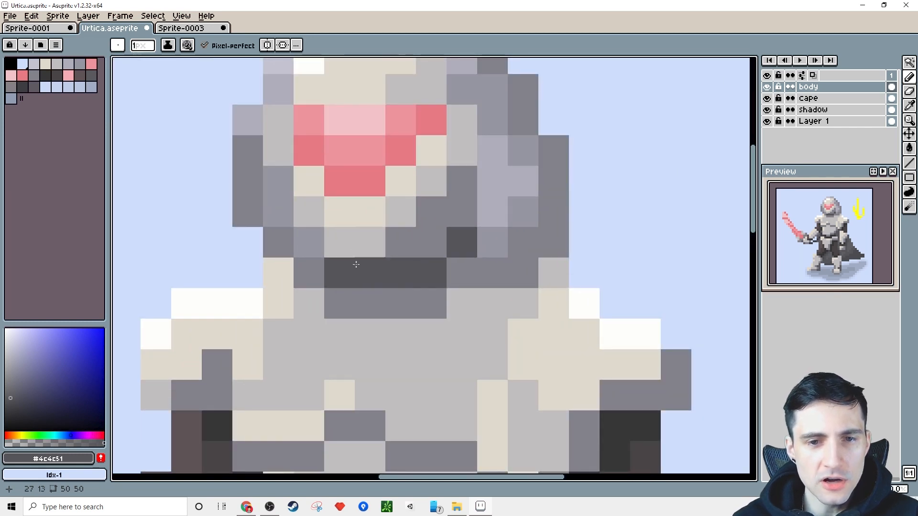
pyautogui.press('alt')
pyautogui.keyDown('alt'); pyautogui.click(408, 239); pyautogui.keyUp('alt')
pyautogui.click(346, 269)
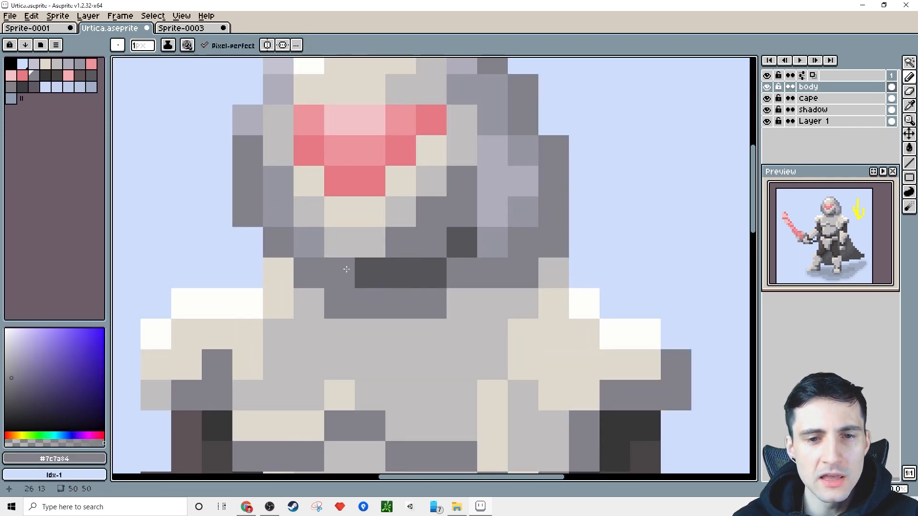
pyautogui.click(369, 272)
pyautogui.keyDown('alt'); pyautogui.click(343, 319); pyautogui.keyUp('alt')
pyautogui.moveTo(334, 307)
pyautogui.mouseDown()
pyautogui.moveTo(428, 305)
pyautogui.moveTo(433, 323)
pyautogui.mouseUp()
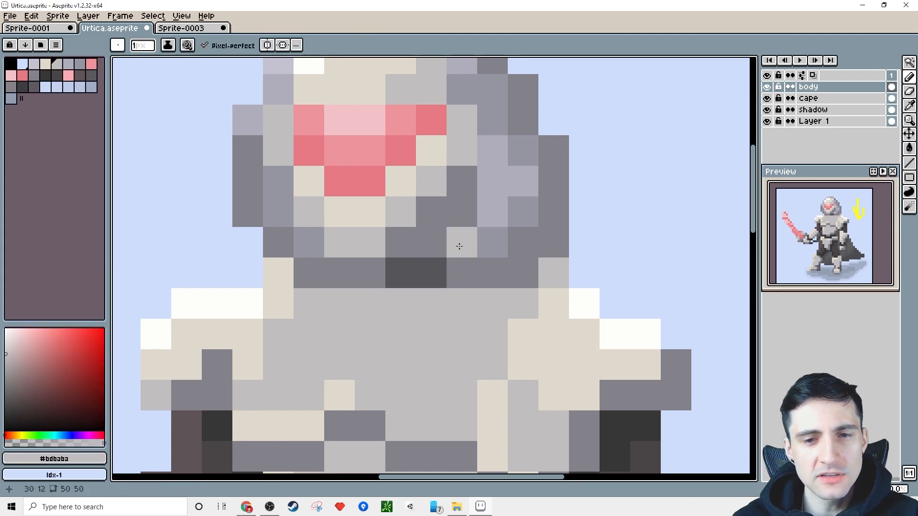
pyautogui.scroll(-5, 459, 241)
pyautogui.moveTo(478, 357); pyautogui.dragTo(449, 321)
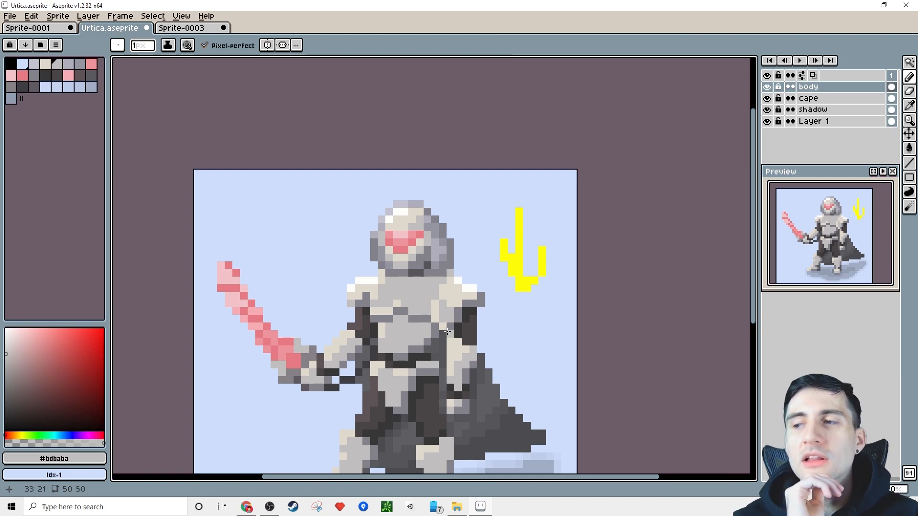
pyautogui.scroll(4, 454, 317)
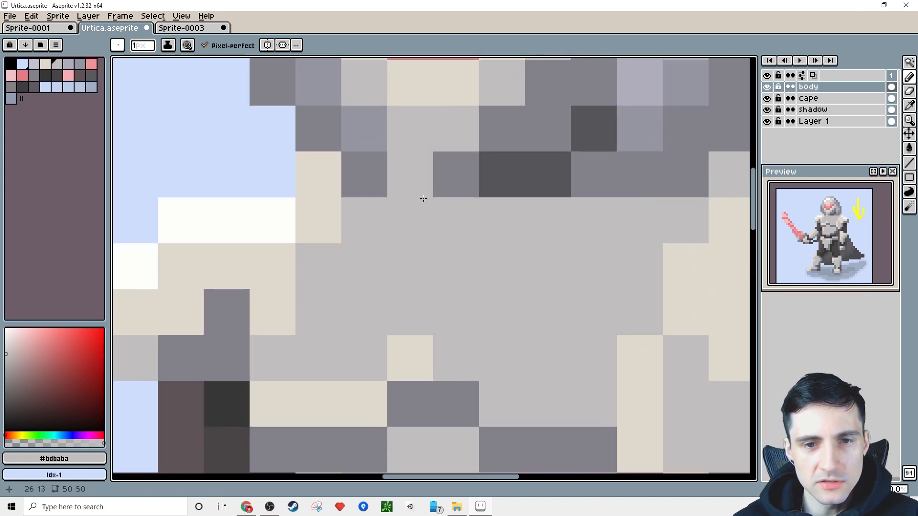
# - Try extending the neck's #4c4c51 shadow toward the sword side, and undo it together with the last #bdbaba gap pixel
pyautogui.keyDown('alt'); pyautogui.click(514, 172); pyautogui.keyUp('alt')
pyautogui.moveTo(454, 217); pyautogui.dragTo(420, 210)
pyautogui.hotkey('ctrl', 'z')
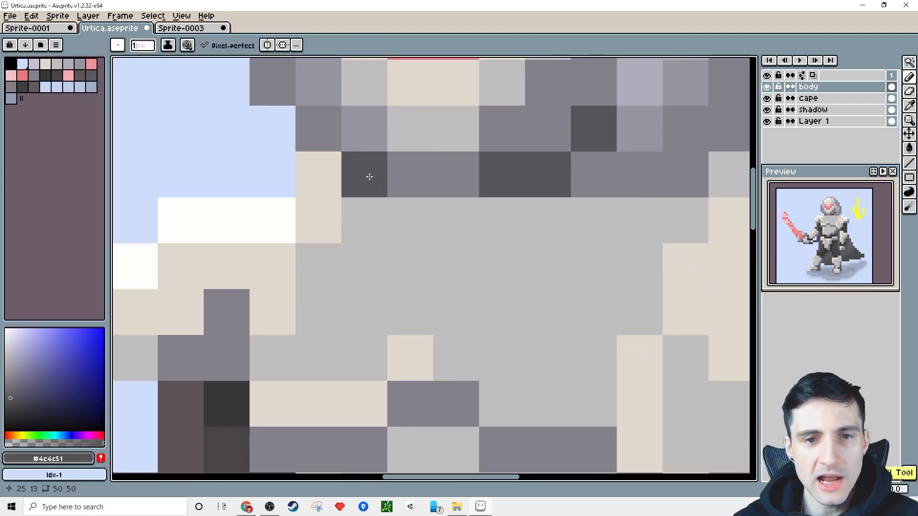
pyautogui.moveTo(369, 176); pyautogui.dragTo(462, 180)
pyautogui.scroll(-1, 476, 266)
pyautogui.hotkey('ctrl', 'z')
pyautogui.scroll(-1, 478, 293)
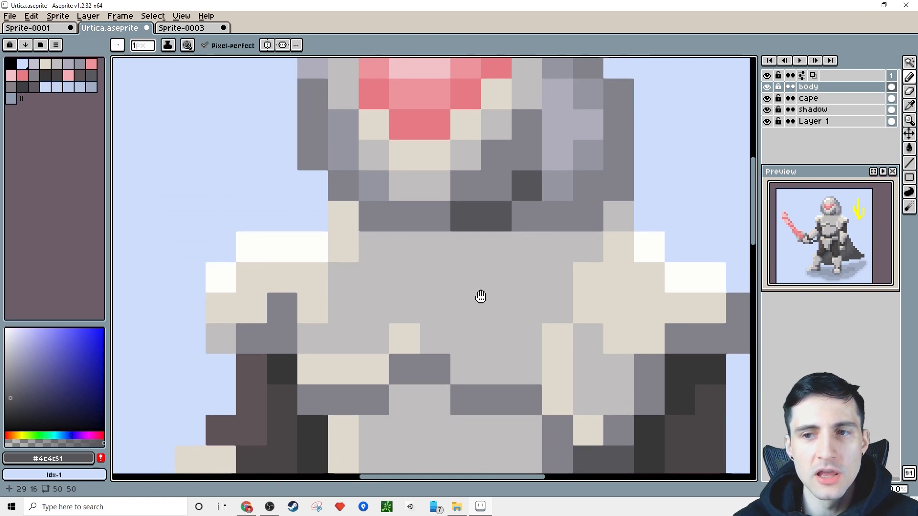
pyautogui.scroll(1, 478, 306)
pyautogui.scroll(-3, 438, 298)
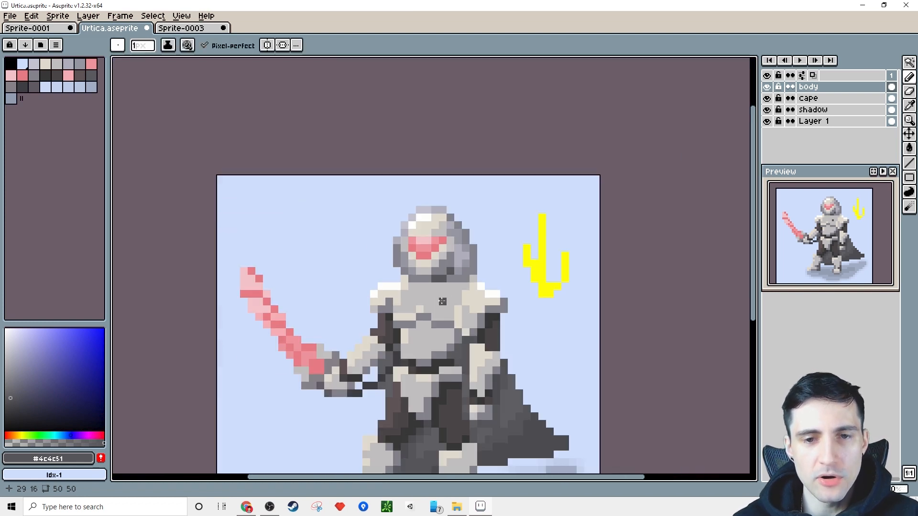
# - Extend the cape-side shoulder's #dcd7cb highlight about one pixel inward over the chest and down over its grey pixels
pyautogui.scroll(3, 457, 310)
pyautogui.scroll(-1, 458, 309)
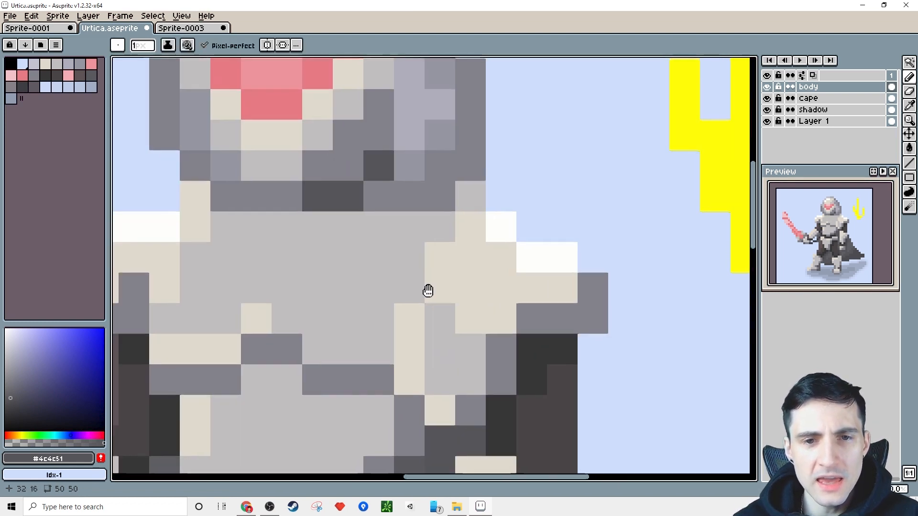
pyautogui.scroll(1, 428, 289)
pyautogui.press('alt')
pyautogui.keyDown('alt'); pyautogui.click(472, 269); pyautogui.keyUp('alt')
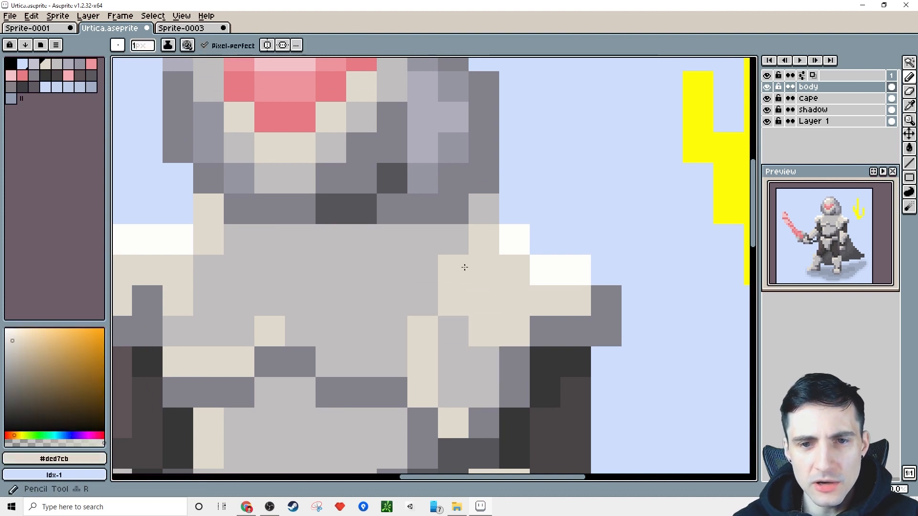
pyautogui.moveTo(459, 242)
pyautogui.mouseDown()
pyautogui.moveTo(432, 265)
pyautogui.moveTo(431, 298)
pyautogui.moveTo(450, 318)
pyautogui.mouseUp()
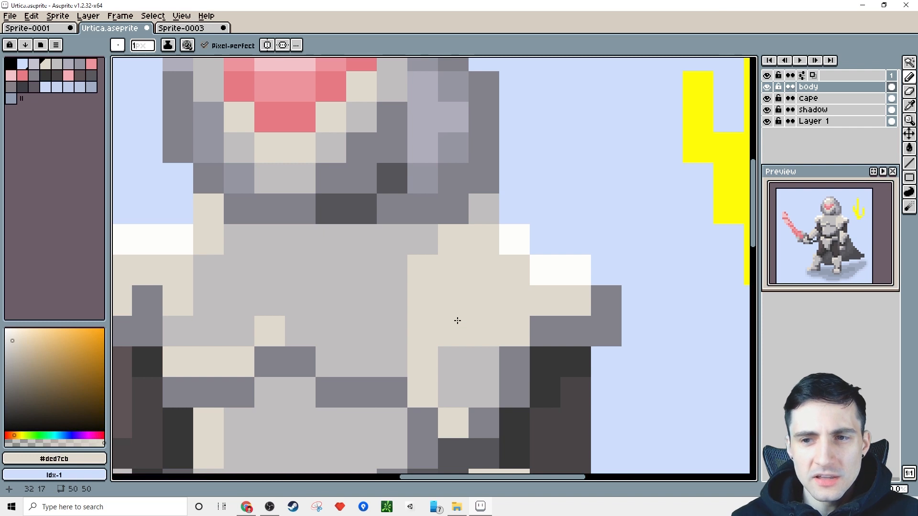
pyautogui.scroll(-1, 458, 320)
pyautogui.hscroll(-1, 317, 307)
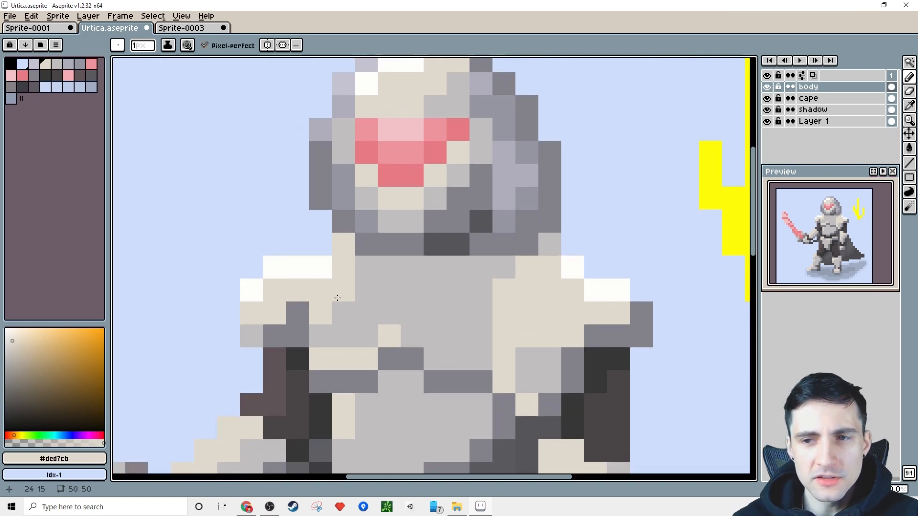
# - Undo the last edits and raise the sword-side shoulder with a stepped white highlight backed by #dcd7cb pixels
pyautogui.hotkey('ctrl', 'z')
pyautogui.hotkey('ctrl', 'z')
pyautogui.keyDown('alt'); pyautogui.click(295, 265); pyautogui.keyUp('alt')
pyautogui.moveTo(317, 245)
pyautogui.mouseDown()
pyautogui.moveTo(301, 252)
pyautogui.moveTo(304, 274)
pyautogui.mouseUp()
pyautogui.keyDown('alt'); pyautogui.click(342, 266); pyautogui.keyUp('alt')
pyautogui.hscroll(1, 541, 315)
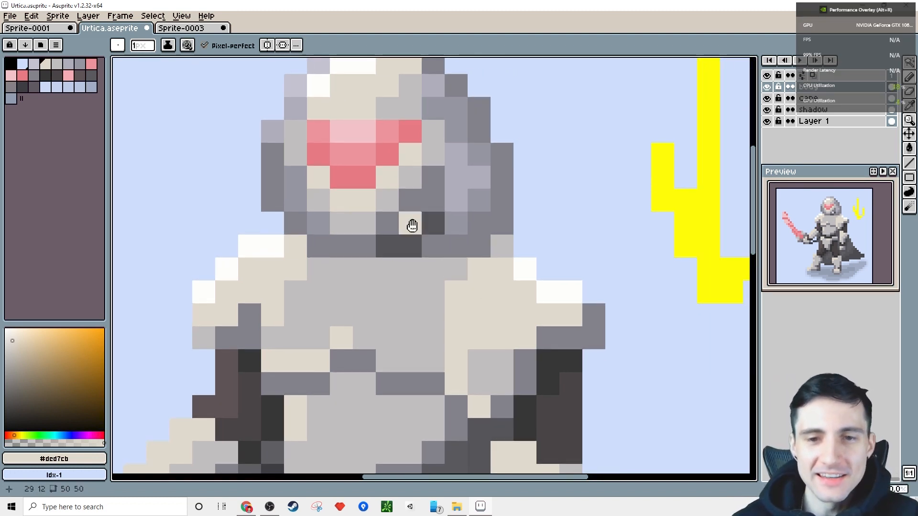
# - Paint three #7c7a84 shadow pixels from beneath the neck down the chest's edge beside the cape-side shoulder
pyautogui.moveTo(409, 225); pyautogui.dragTo(422, 236)
pyautogui.keyDown('alt'); pyautogui.click(431, 256); pyautogui.keyUp('alt')
pyautogui.click(431, 293)
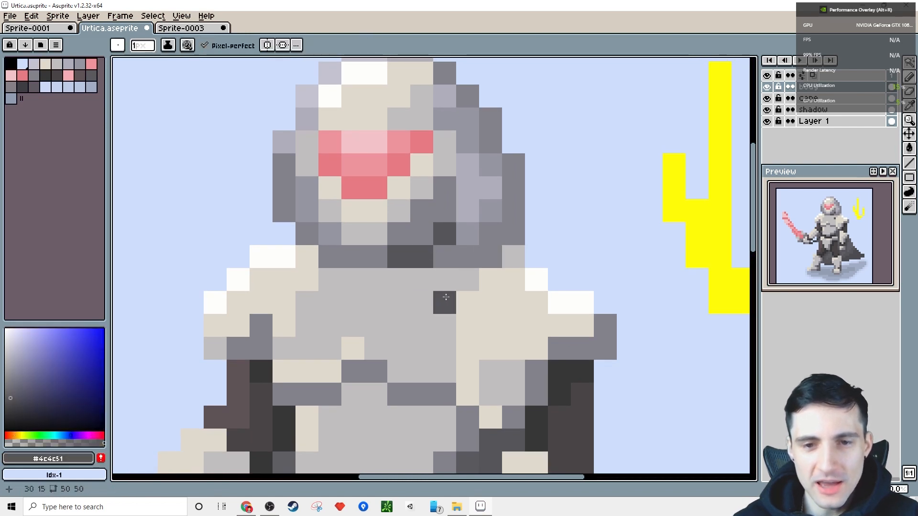
pyautogui.keyDown('alt'); pyautogui.click(480, 248); pyautogui.keyUp('alt')
pyautogui.moveTo(410, 323); pyautogui.dragTo(450, 308)
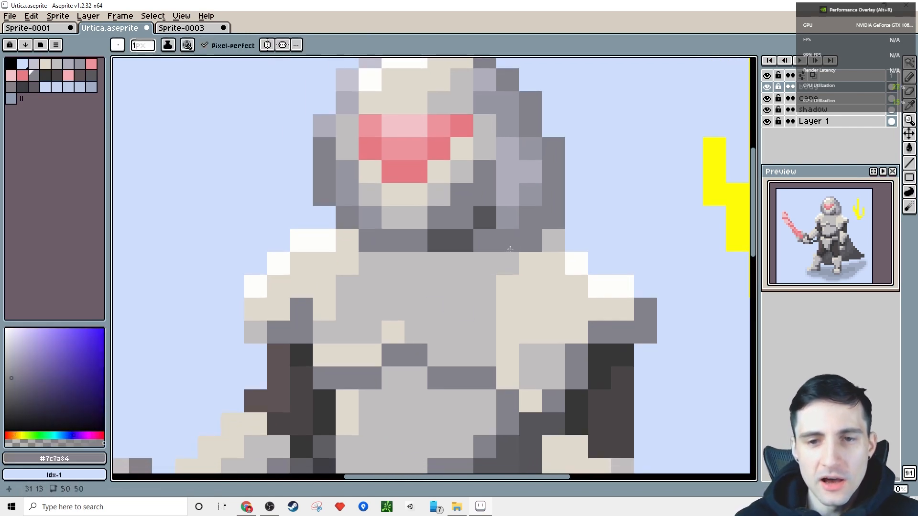
pyautogui.click(517, 258)
pyautogui.click(485, 286)
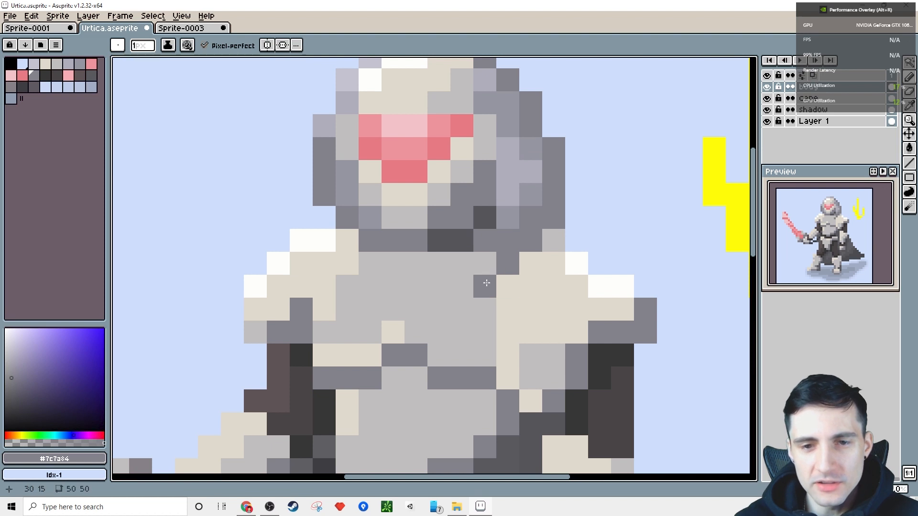
pyautogui.click(485, 309)
pyautogui.click(508, 354)
# - Hide the graphics card's performance overlay
pyautogui.scroll(-5, 450, 361)
pyautogui.moveTo(450, 362)
pyautogui.mouseDown()
pyautogui.moveTo(438, 356)
pyautogui.moveTo(452, 326)
pyautogui.mouseUp()
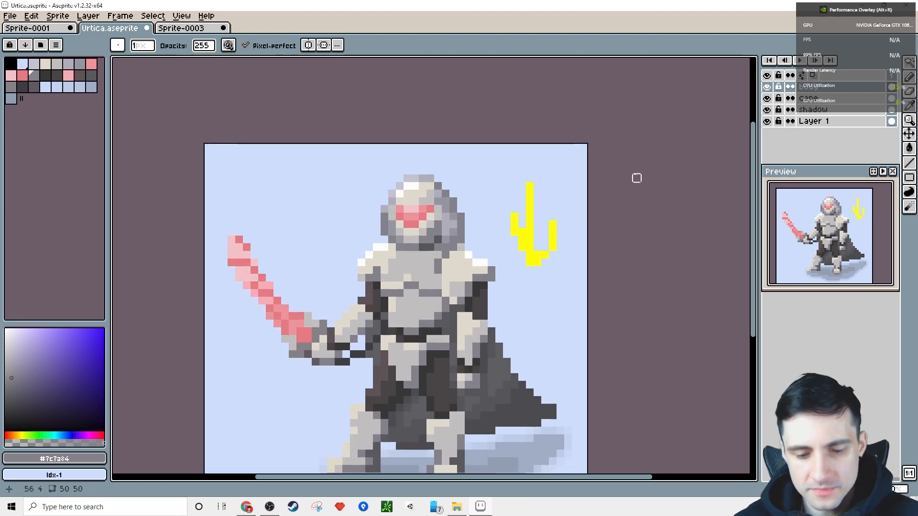
pyautogui.hotkey('alt', 'r')
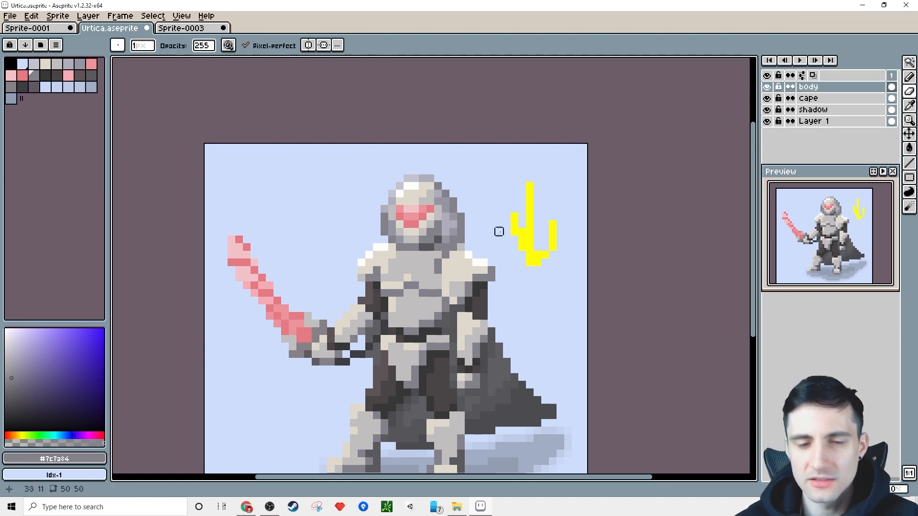
# - Recolour the cape-side chest shadow with #aaa9b7 and extend its upper row two pixels toward the sword side
pyautogui.scroll(3, 435, 237)
pyautogui.scroll(2, 447, 258)
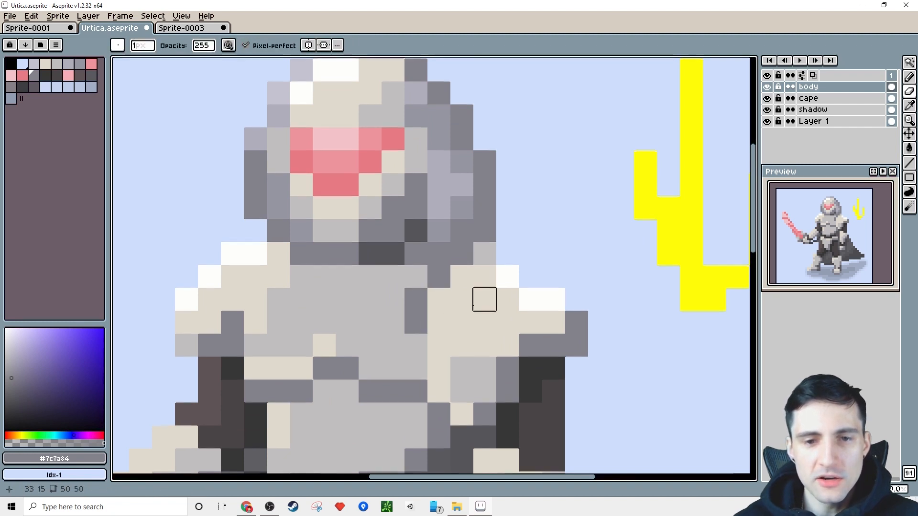
pyautogui.scroll(-1, 485, 299)
pyautogui.press('alt')
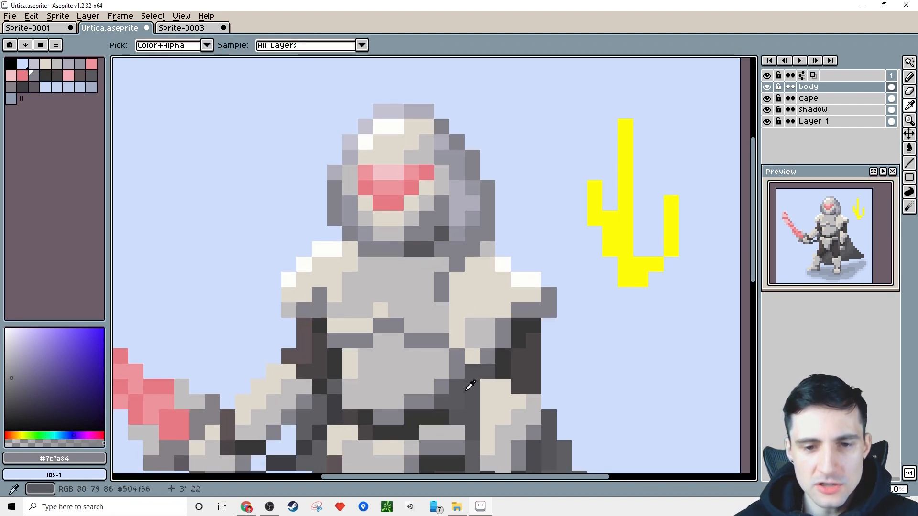
pyautogui.keyDown('alt'); pyautogui.click(526, 420); pyautogui.keyUp('alt')
pyautogui.scroll(1, 452, 287)
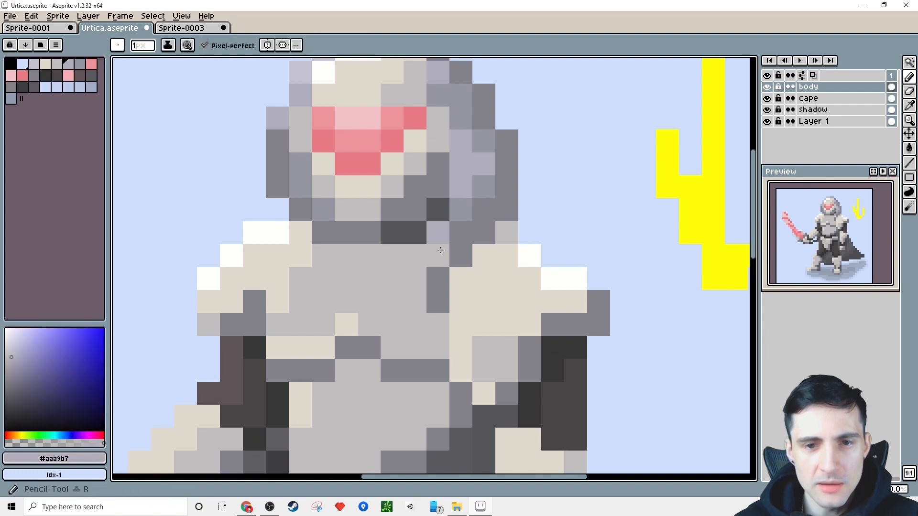
pyautogui.moveTo(436, 300)
pyautogui.mouseDown()
pyautogui.moveTo(454, 256)
pyautogui.moveTo(410, 256)
pyautogui.mouseUp()
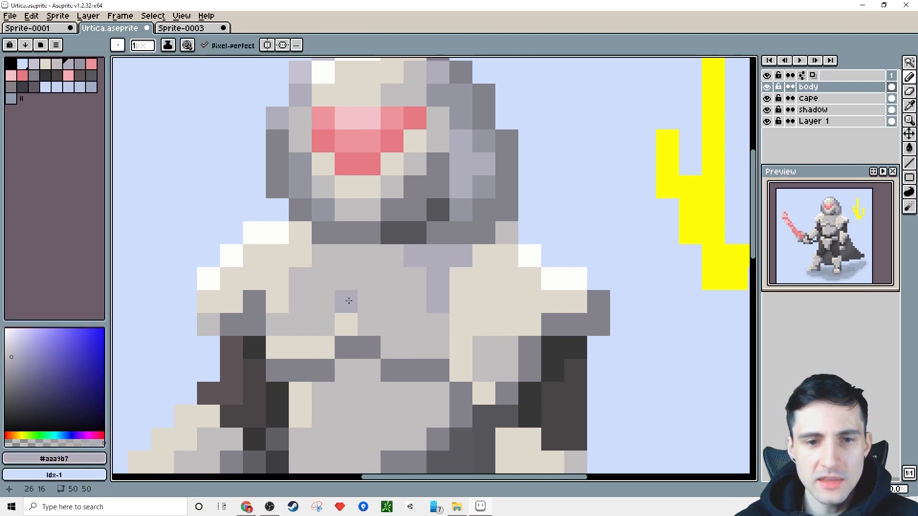
# - Extend the #aaa9b7 shadow across the upper chest, and cover the extension and the lowest cape-side shadow pixel with #bdbaba
pyautogui.moveTo(349, 282)
pyautogui.mouseDown()
pyautogui.moveTo(354, 262)
pyautogui.moveTo(377, 257)
pyautogui.moveTo(335, 263)
pyautogui.mouseUp()
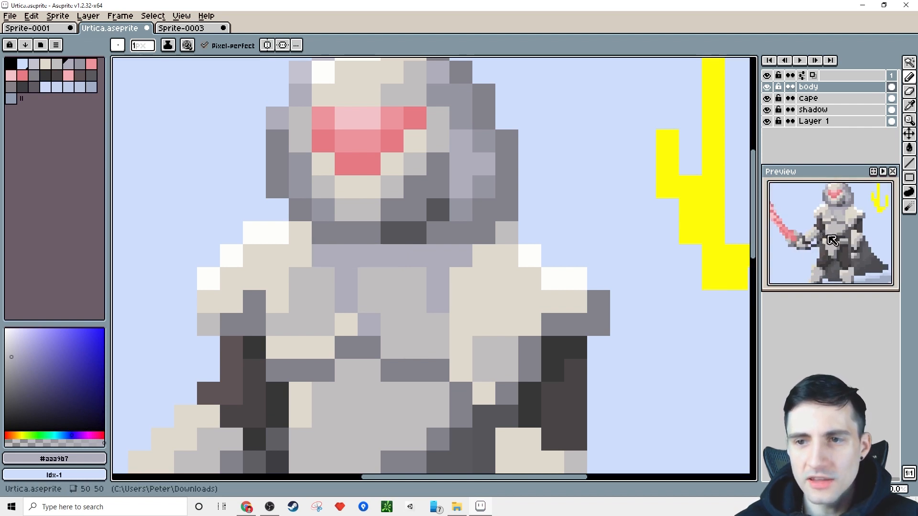
pyautogui.moveTo(437, 324)
pyautogui.mouseDown()
pyautogui.moveTo(405, 346)
pyautogui.moveTo(413, 415)
pyautogui.moveTo(408, 319)
pyautogui.moveTo(433, 325)
pyautogui.mouseUp()
pyautogui.keyDown('alt'); pyautogui.click(419, 351); pyautogui.keyUp('alt')
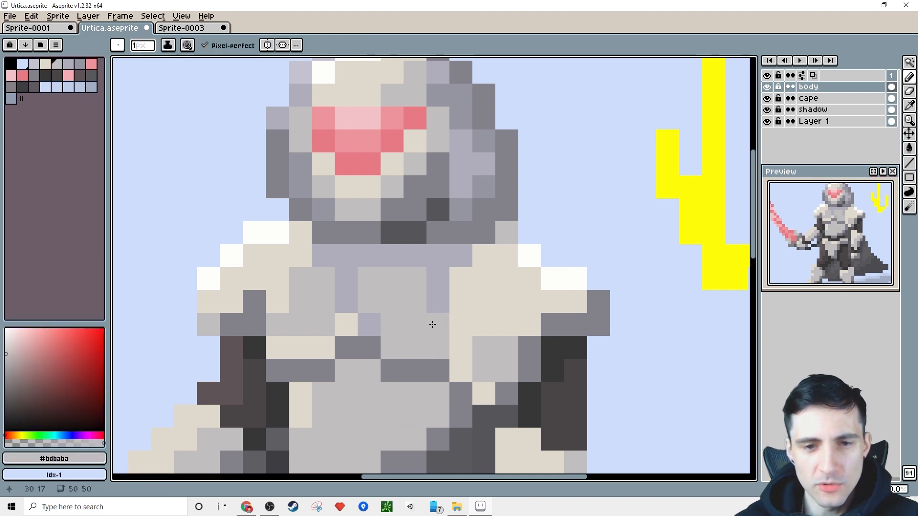
pyautogui.moveTo(405, 262)
pyautogui.mouseDown()
pyautogui.moveTo(353, 261)
pyautogui.moveTo(347, 292)
pyautogui.moveTo(369, 324)
pyautogui.mouseUp()
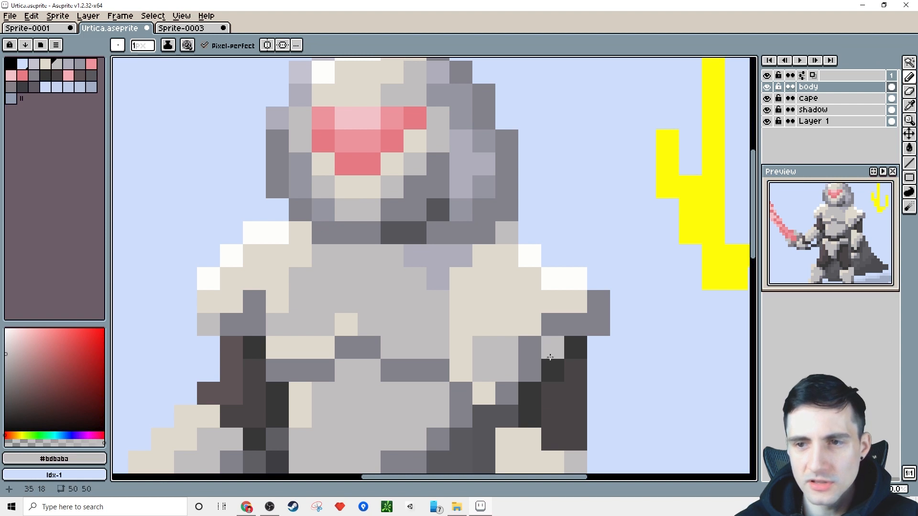
# - Recolour the #aaa9b7 chest shadow beneath the neck with #7c7a84
pyautogui.scroll(-2, 551, 351)
pyautogui.scroll(-3, 495, 385)
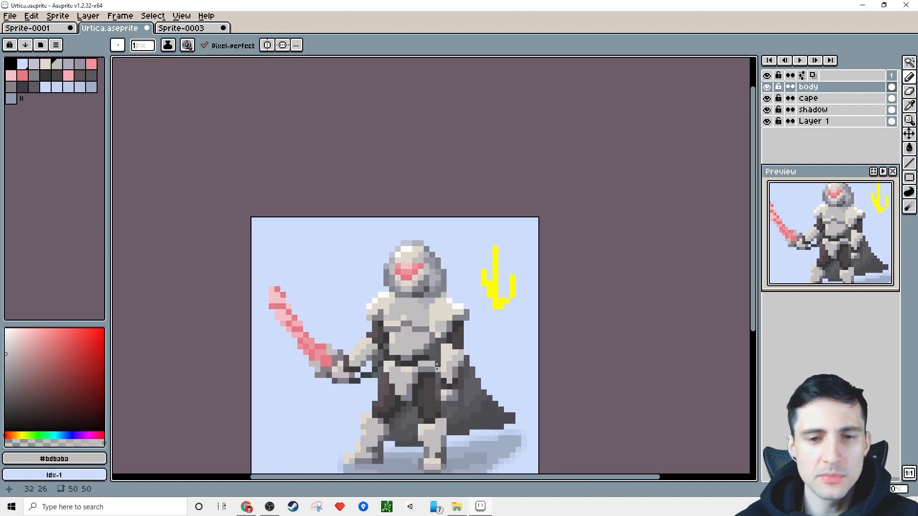
pyautogui.scroll(2, 458, 348)
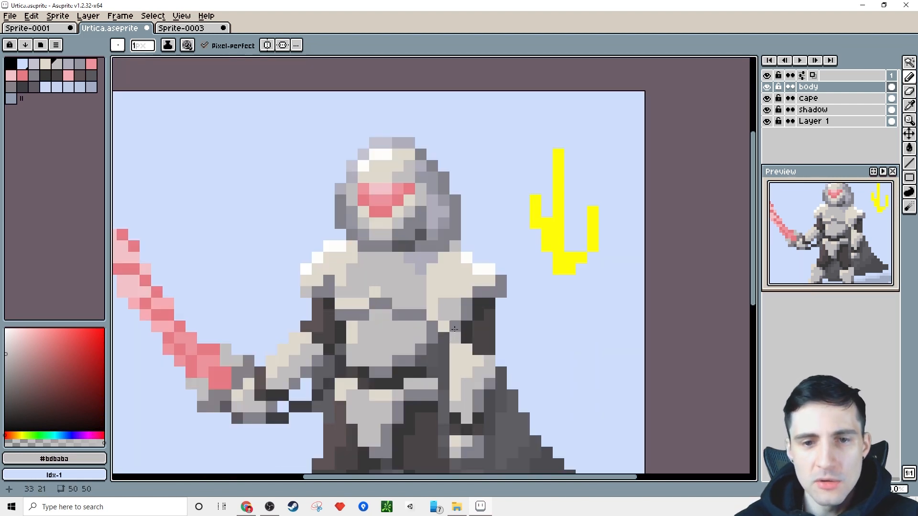
pyautogui.press('i')
pyautogui.click(436, 239)
pyautogui.press('g')
pyautogui.click(462, 371)
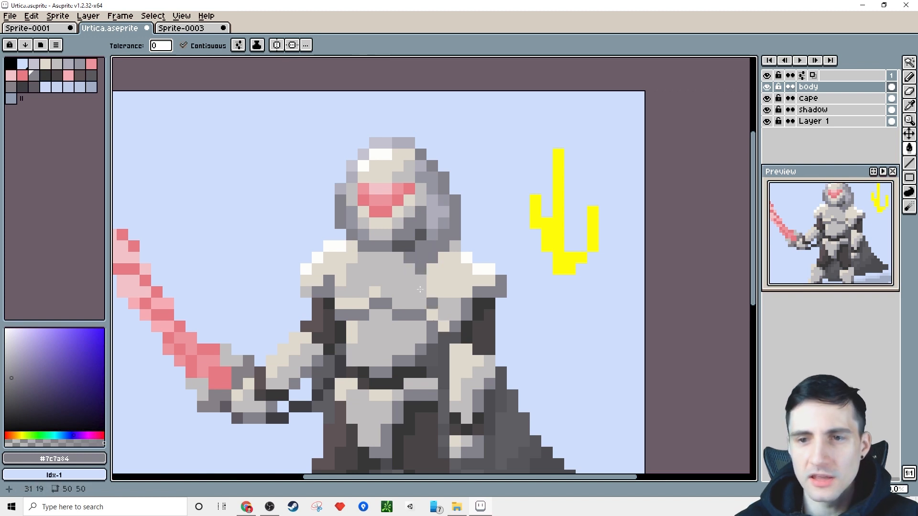
# - Try darkening the cape-side neck and upper chest shadow with #4c4c51, and undo the darkening
pyautogui.press('i')
pyautogui.click(409, 239)
pyautogui.press('b')
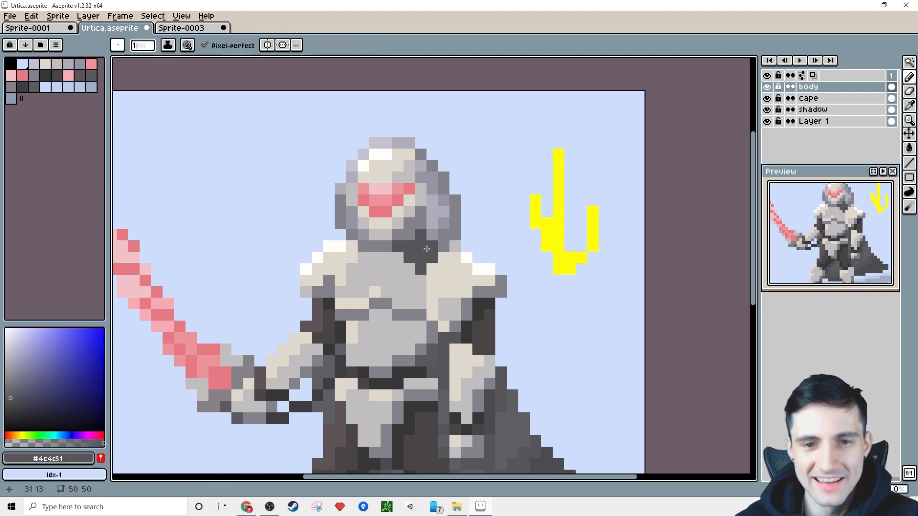
pyautogui.click(444, 246)
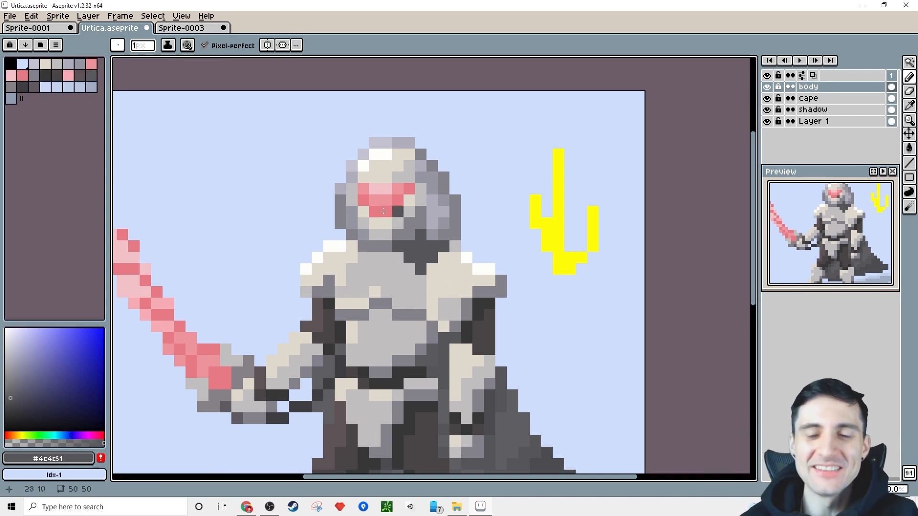
pyautogui.scroll(-3, 506, 278)
pyautogui.hotkey('ctrl', 'z')
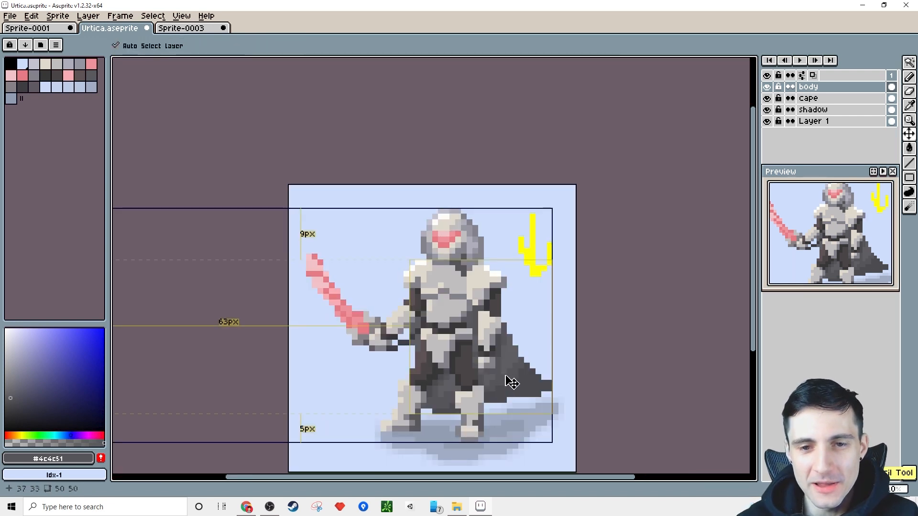
pyautogui.scroll(1, 502, 379)
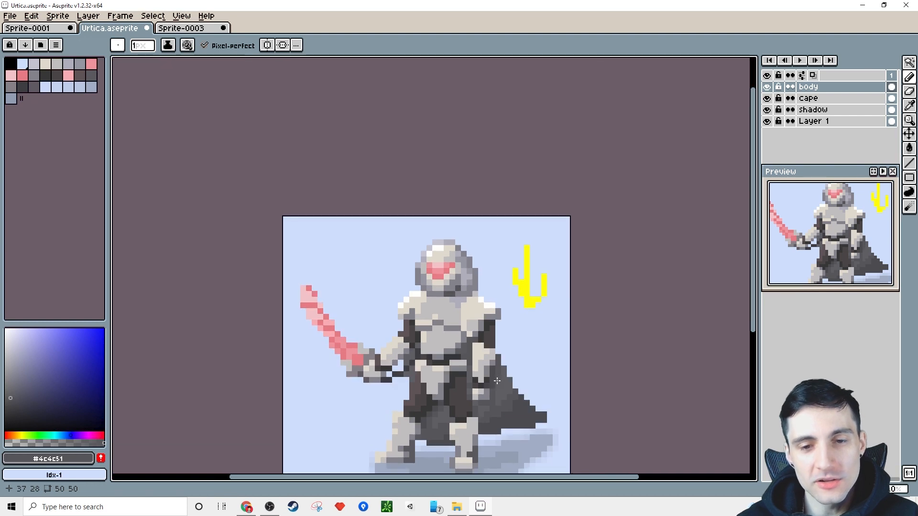
pyautogui.scroll(-1, 500, 374)
pyautogui.hscroll(1, 474, 329)
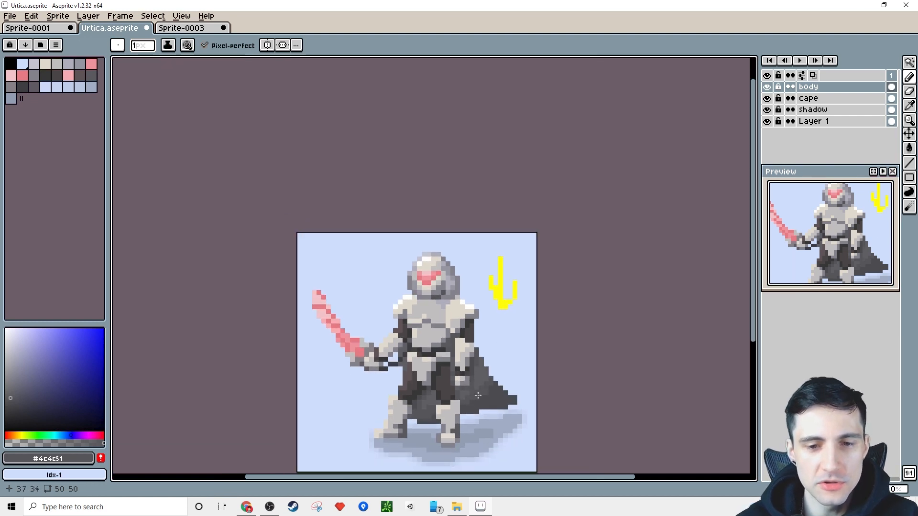
pyautogui.moveTo(478, 396); pyautogui.dragTo(457, 364)
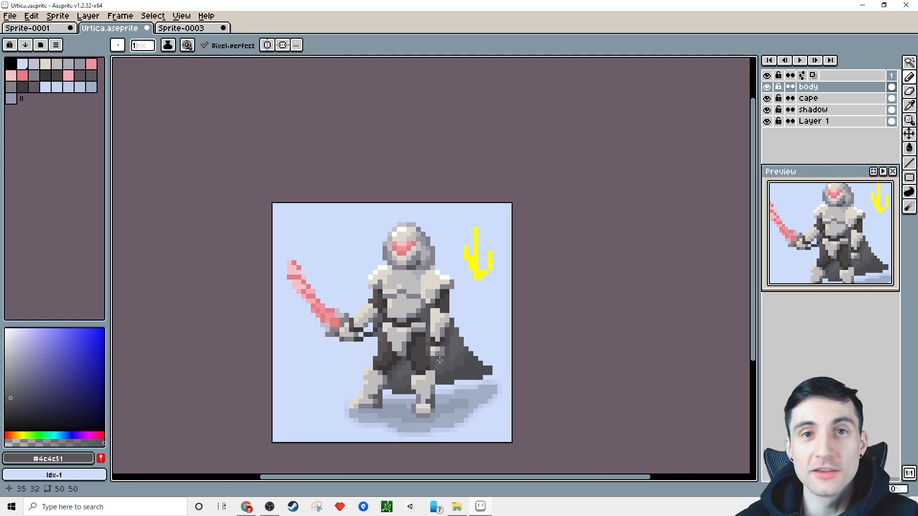
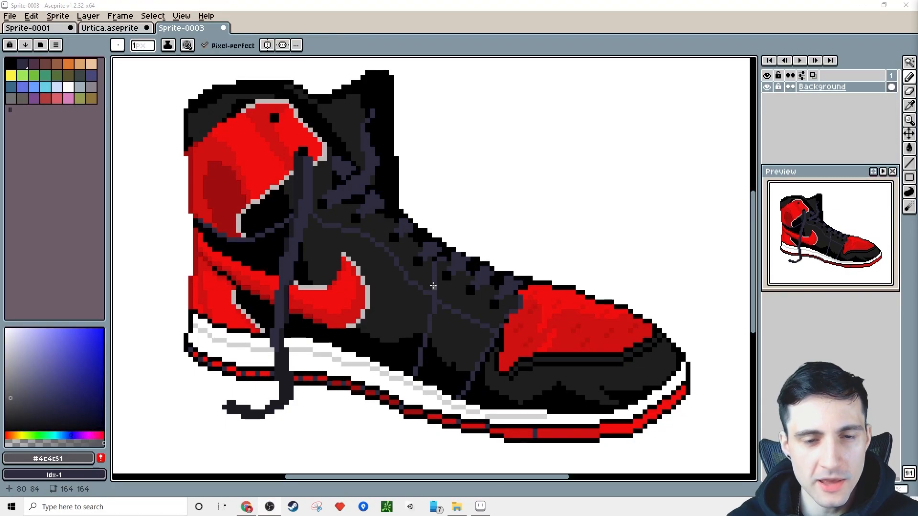
# - Add a new layer above the shoe's Background layer in Sprite-0003
pyautogui.moveTo(410, 277); pyautogui.dragTo(407, 280)
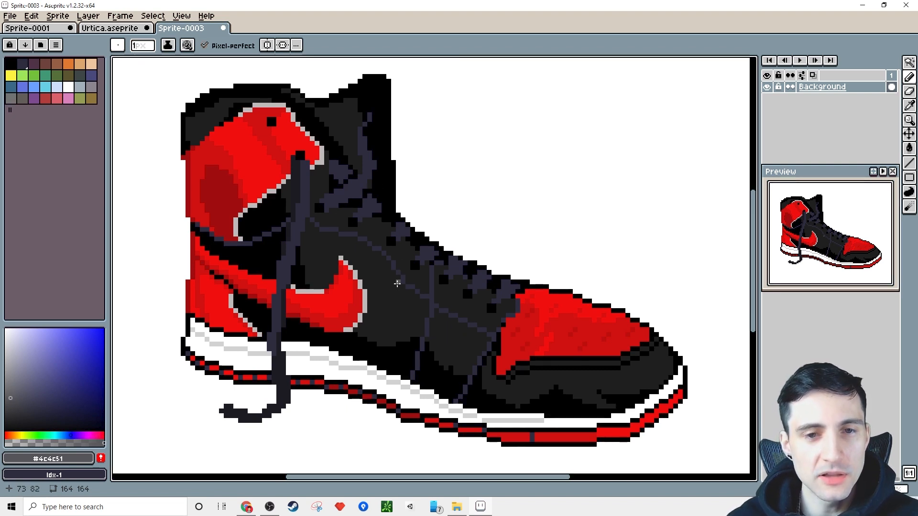
pyautogui.scroll(1, 419, 283)
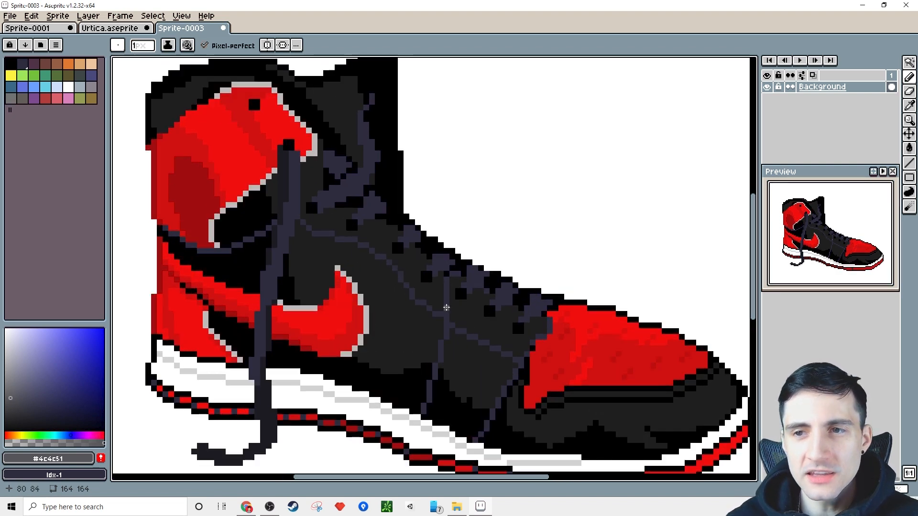
pyautogui.rightClick(813, 89)
pyautogui.click(836, 122)
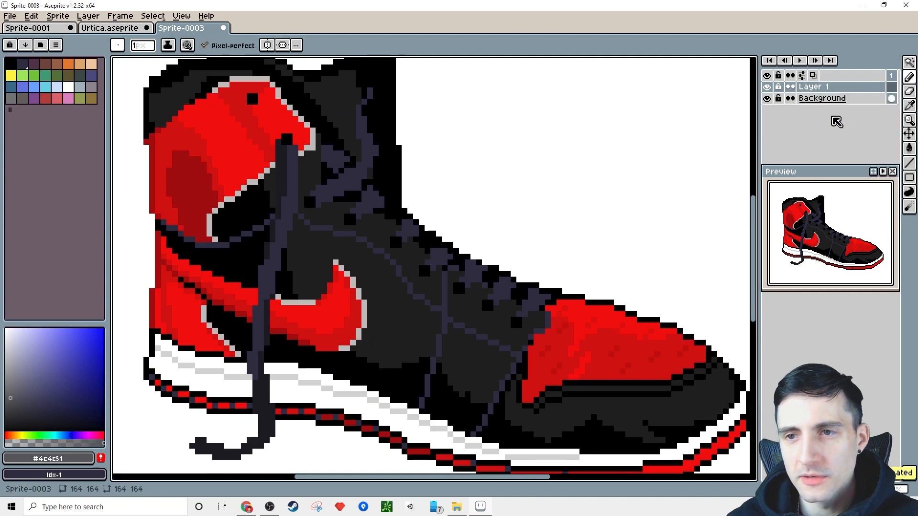
# - Derive a muted grey at HSV 245°, 13, 30 from the lace navy and highlight the heel-side edges of the three middle laces
pyautogui.scroll(-1, 381, 303)
pyautogui.keyDown('alt'); pyautogui.click(362, 217); pyautogui.keyUp('alt')
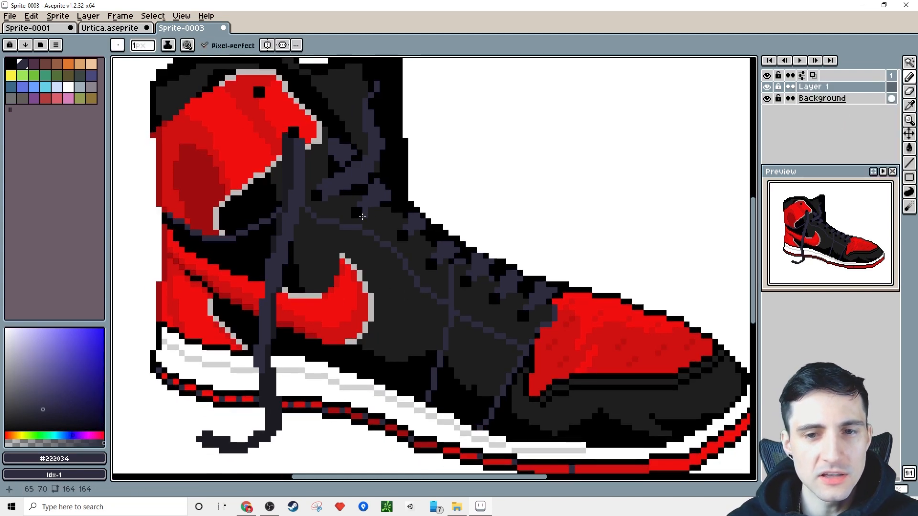
pyautogui.click(15, 339)
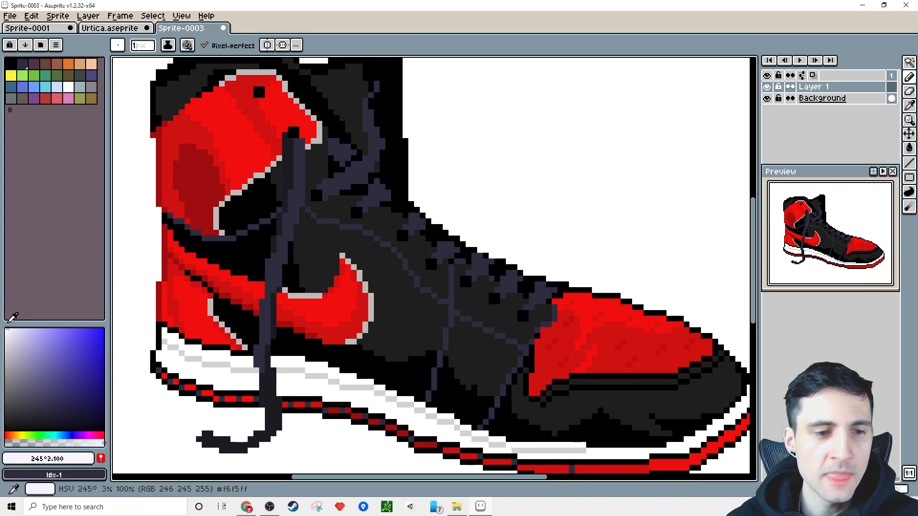
pyautogui.click(18, 399)
pyautogui.scroll(4, 497, 265)
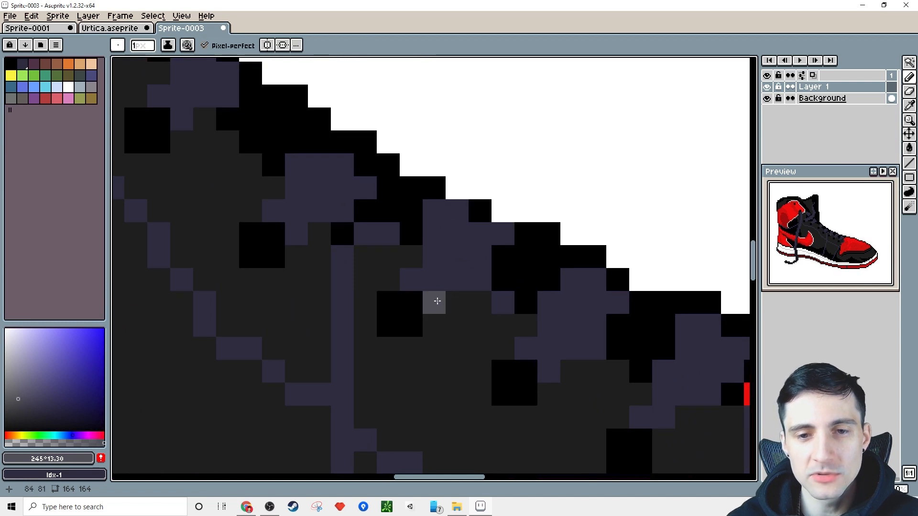
pyautogui.moveTo(423, 279); pyautogui.dragTo(434, 211)
pyautogui.moveTo(289, 210)
pyautogui.mouseDown()
pyautogui.moveTo(391, 290)
pyautogui.moveTo(400, 246)
pyautogui.mouseUp()
pyautogui.moveTo(314, 228); pyautogui.dragTo(429, 348)
pyautogui.moveTo(376, 295)
pyautogui.mouseDown()
pyautogui.moveTo(401, 277)
pyautogui.moveTo(400, 247)
pyautogui.mouseUp()
pyautogui.click(298, 210)
pyautogui.moveTo(298, 210); pyautogui.dragTo(371, 283)
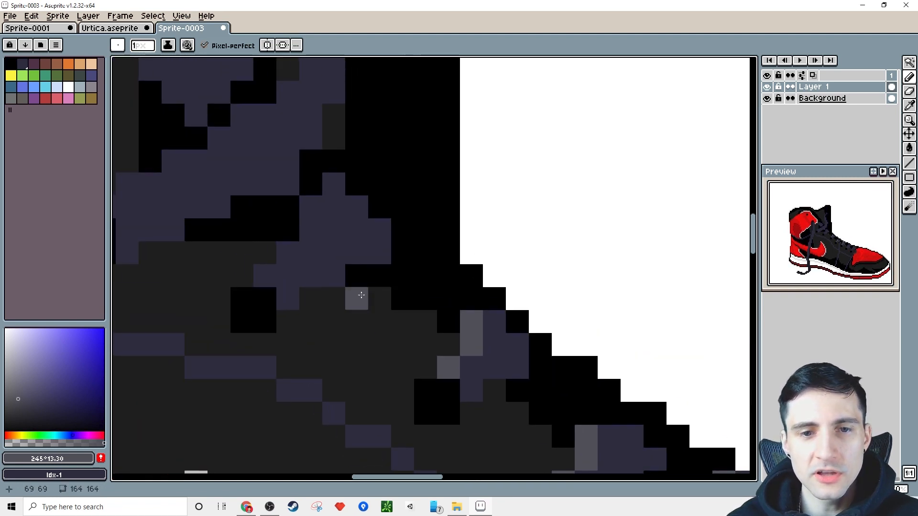
# - Highlight the heel-side edge of the uppermost short lace in the same grey and sample #45444f from it
pyautogui.moveTo(265, 276)
pyautogui.mouseDown()
pyautogui.moveTo(287, 275)
pyautogui.moveTo(289, 250)
pyautogui.moveTo(316, 206)
pyautogui.mouseUp()
pyautogui.click(333, 184)
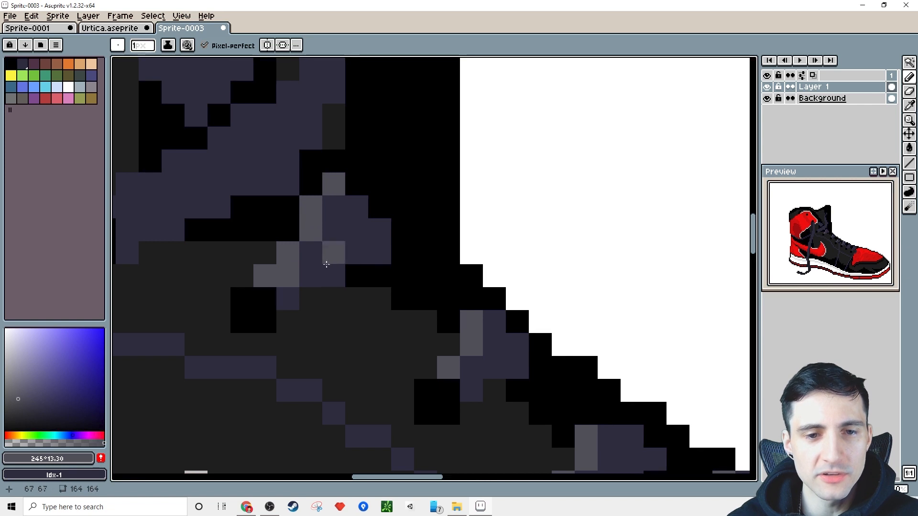
pyautogui.moveTo(318, 261); pyautogui.dragTo(352, 268)
pyautogui.keyDown('alt'); pyautogui.click(342, 266); pyautogui.keyUp('alt')
pyautogui.keyDown('alt'); pyautogui.click(331, 259); pyautogui.keyUp('alt')
pyautogui.scroll(-4, 332, 259)
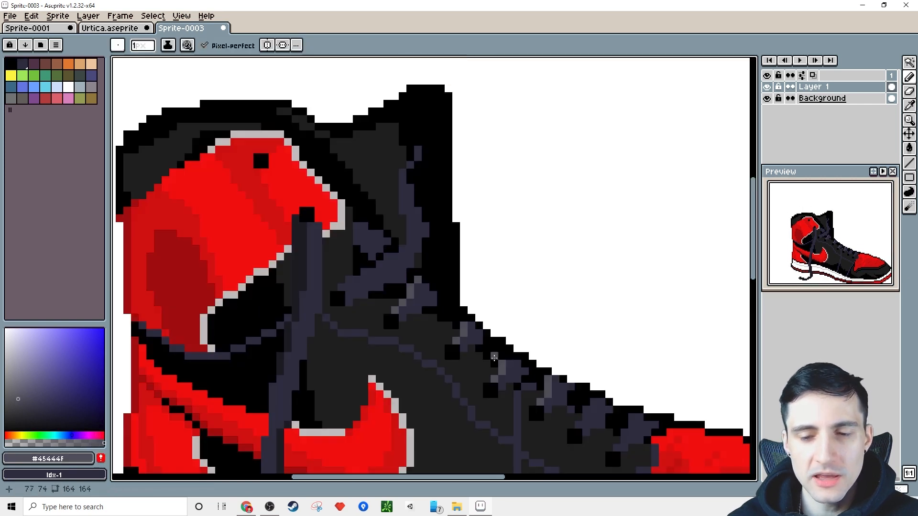
# - Highlight the heel-side edges of the two laces nearest the red toe box with #45444f
pyautogui.scroll(3, 520, 301)
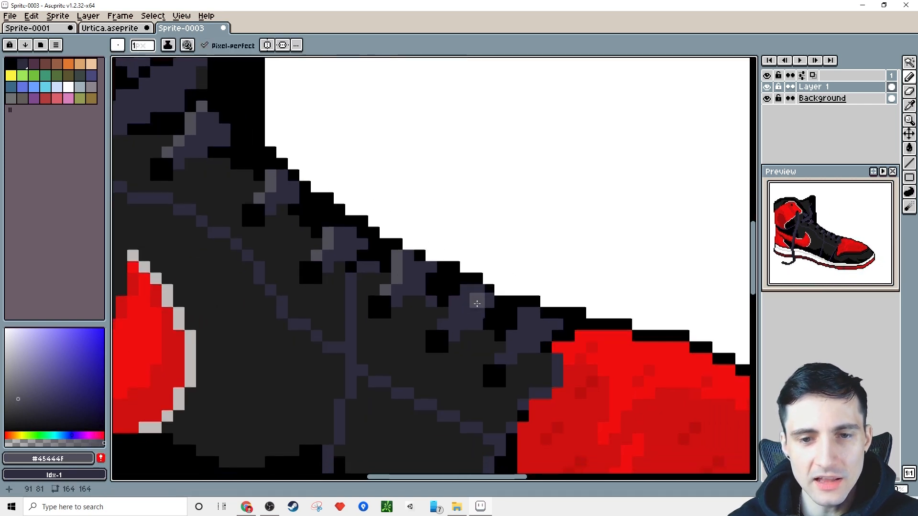
pyautogui.scroll(1, 477, 301)
pyautogui.click(430, 333)
pyautogui.moveTo(450, 315); pyautogui.dragTo(462, 286)
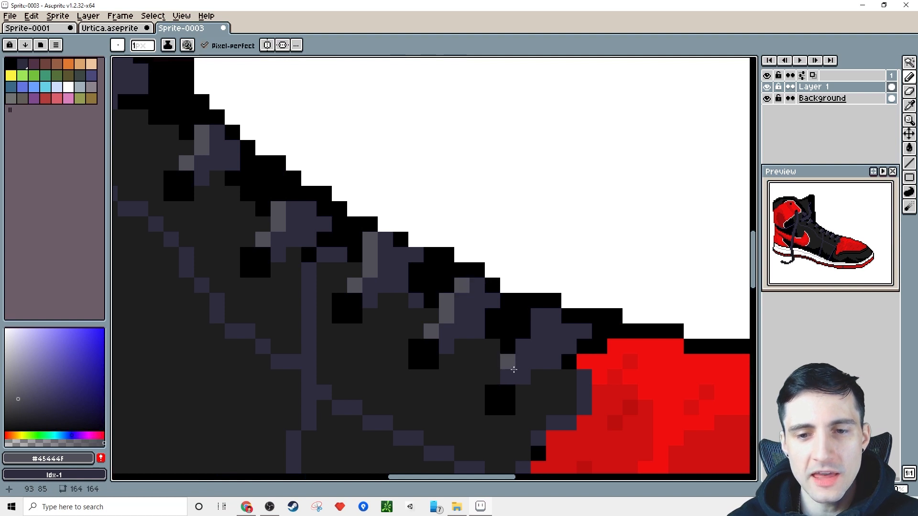
pyautogui.click(522, 346)
pyautogui.moveTo(539, 331); pyautogui.dragTo(539, 316)
pyautogui.click(491, 331)
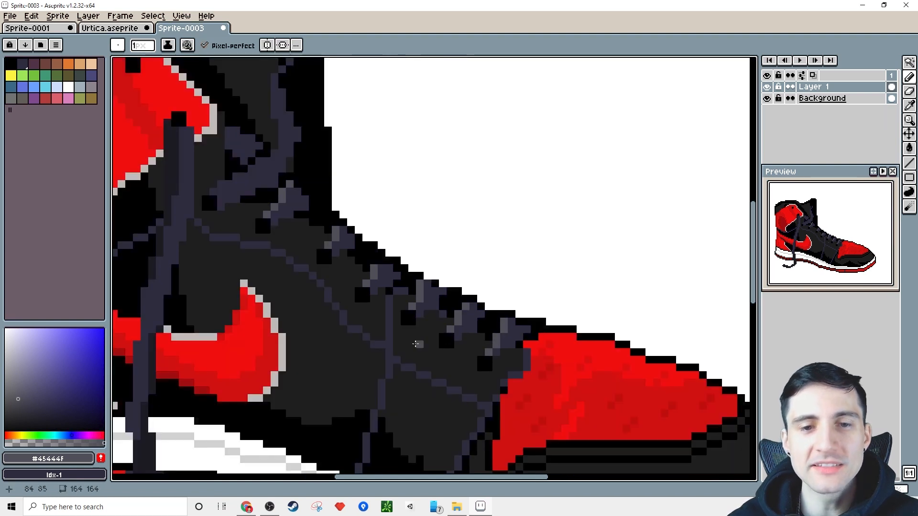
# - Examine the lace highlights on the full shoe and in the preview at several zoom levels
pyautogui.scroll(-2, 425, 314)
pyautogui.scroll(-3, 424, 315)
pyautogui.scroll(-1, 383, 315)
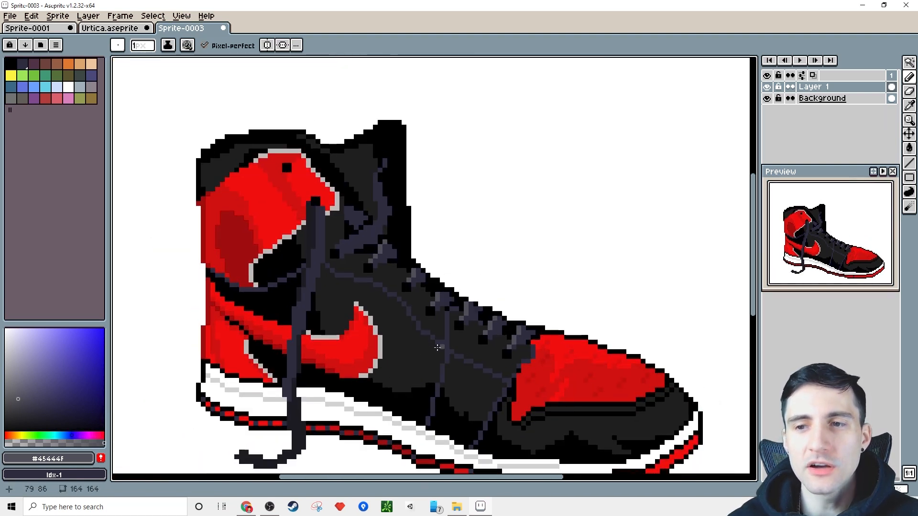
pyautogui.scroll(3, 845, 245)
pyautogui.scroll(-3, 851, 247)
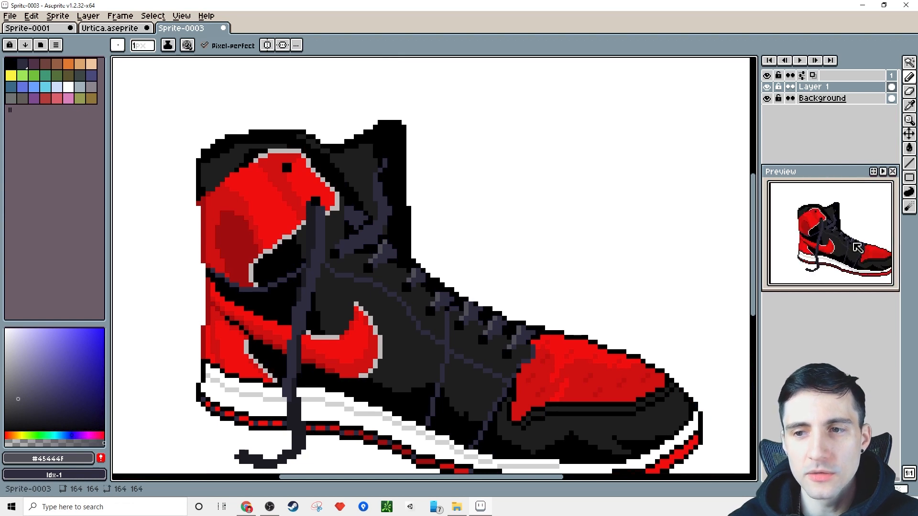
pyautogui.scroll(3, 858, 249)
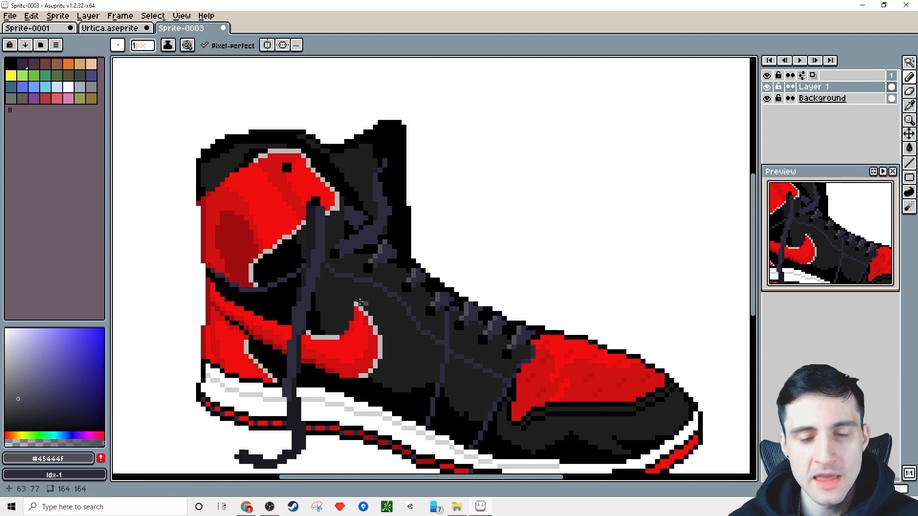
# - Try outlining both edges of the long crossing lace near the ankle in white
pyautogui.scroll(3, 378, 306)
pyautogui.scroll(1, 375, 311)
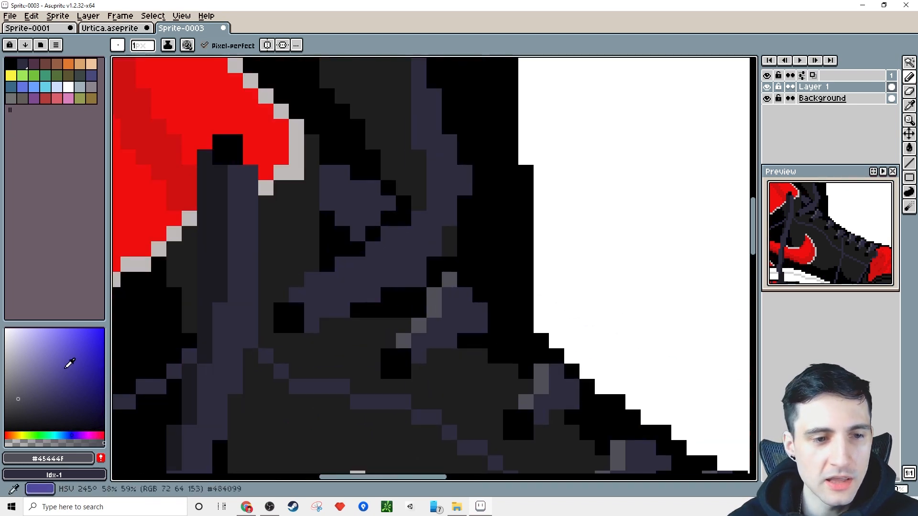
pyautogui.click(68, 87)
pyautogui.click(296, 309)
pyautogui.moveTo(294, 299); pyautogui.dragTo(398, 236)
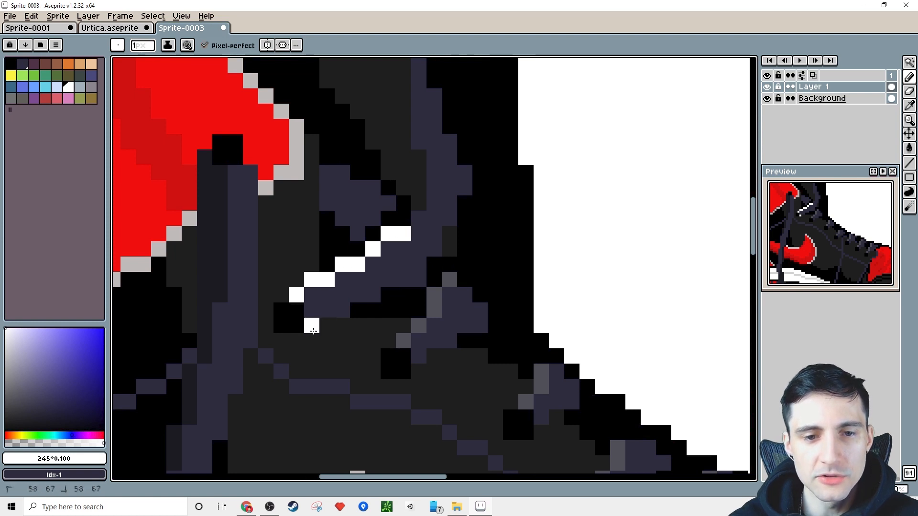
pyautogui.moveTo(341, 327); pyautogui.dragTo(434, 264)
pyautogui.click(446, 245)
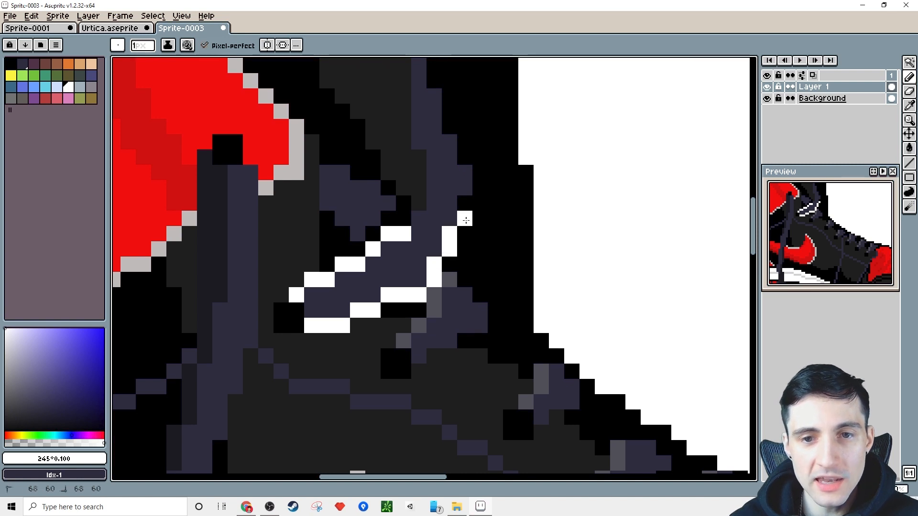
pyautogui.moveTo(464, 158); pyautogui.dragTo(464, 143)
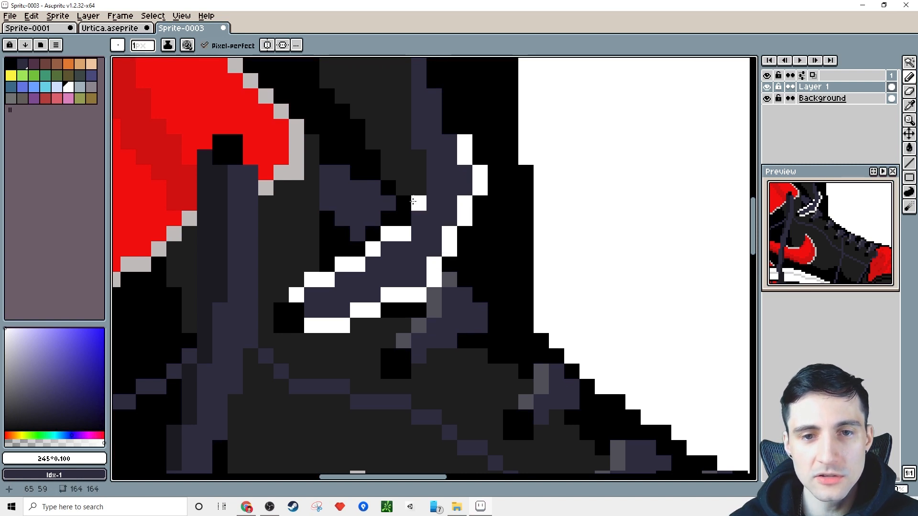
pyautogui.moveTo(416, 215)
pyautogui.mouseDown()
pyautogui.moveTo(433, 203)
pyautogui.moveTo(434, 153)
pyautogui.moveTo(419, 141)
pyautogui.mouseUp()
# - Examine the contrast of the white lace outline in the preview and on the whole sprite
pyautogui.scroll(1, 808, 268)
pyautogui.scroll(-1, 811, 266)
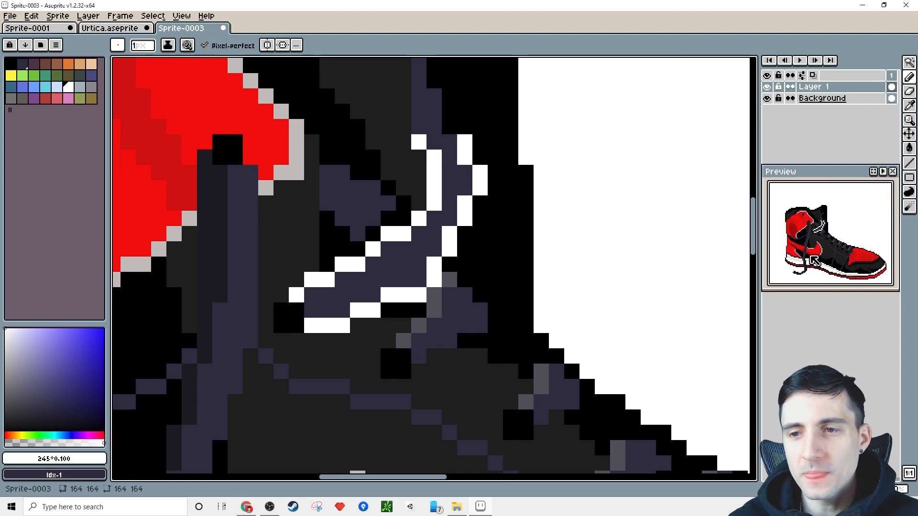
pyautogui.scroll(2, 815, 263)
pyautogui.scroll(-2, 818, 262)
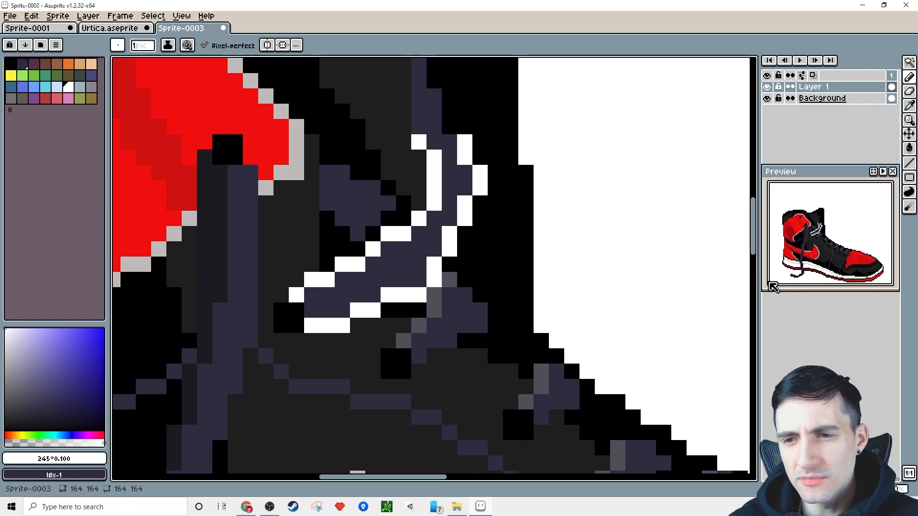
pyautogui.scroll(-3, 502, 346)
pyautogui.scroll(-3, 502, 346)
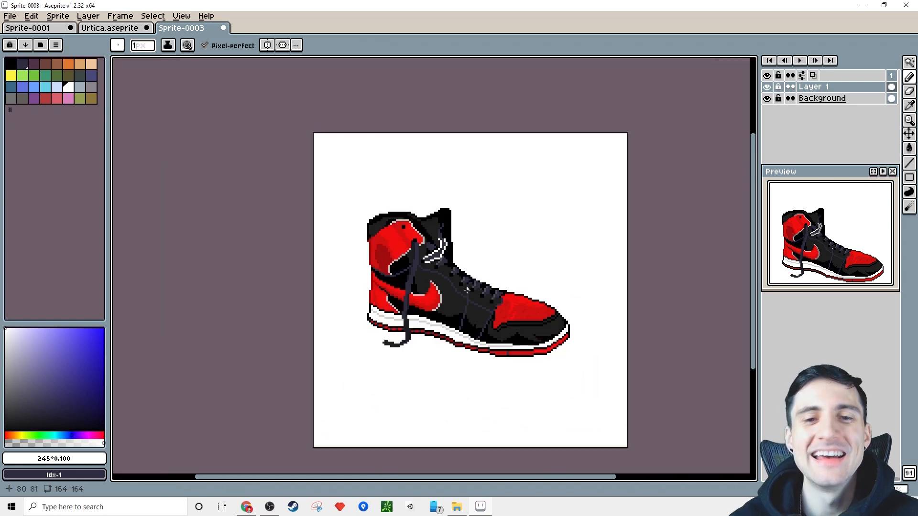
pyautogui.scroll(4, 446, 287)
# - Undo the white outline around the crossing lace
pyautogui.press('ctrl')
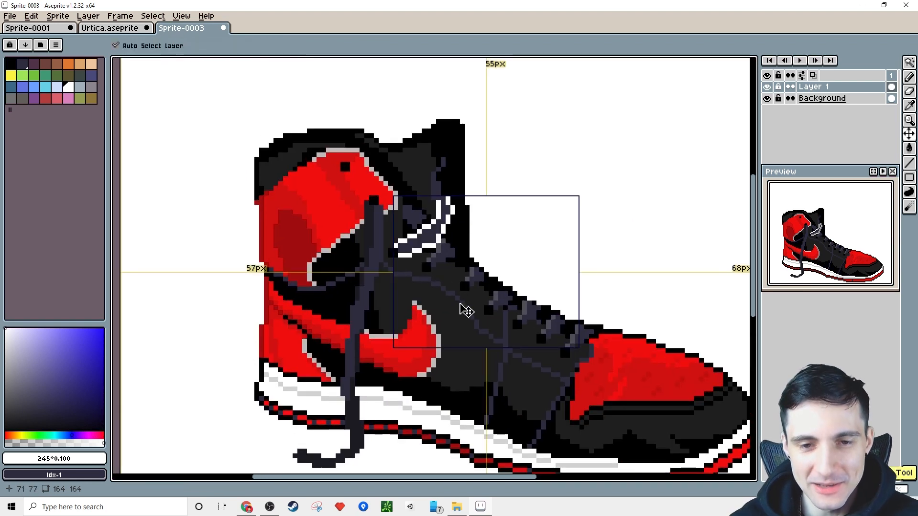
pyautogui.hotkey('ctrl', 'z')
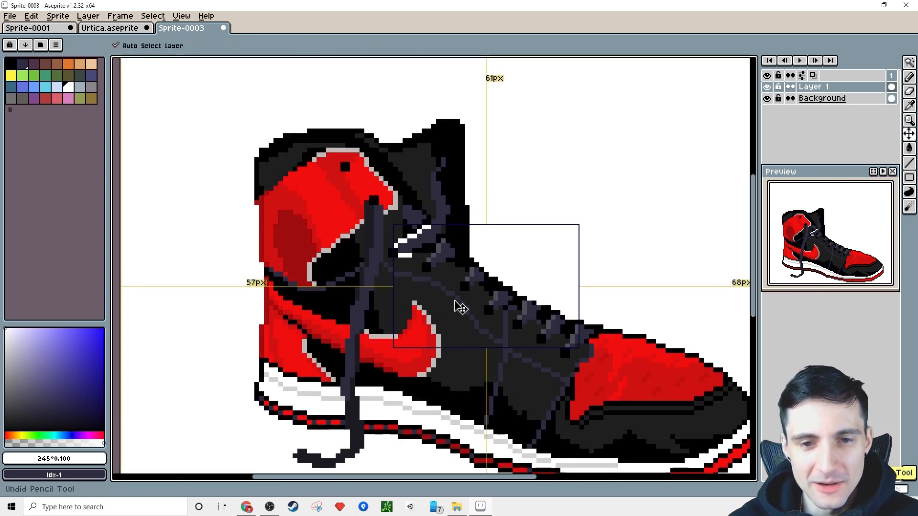
pyautogui.hotkey('ctrl', 'z')
pyautogui.hotkey('ctrl', 'z')
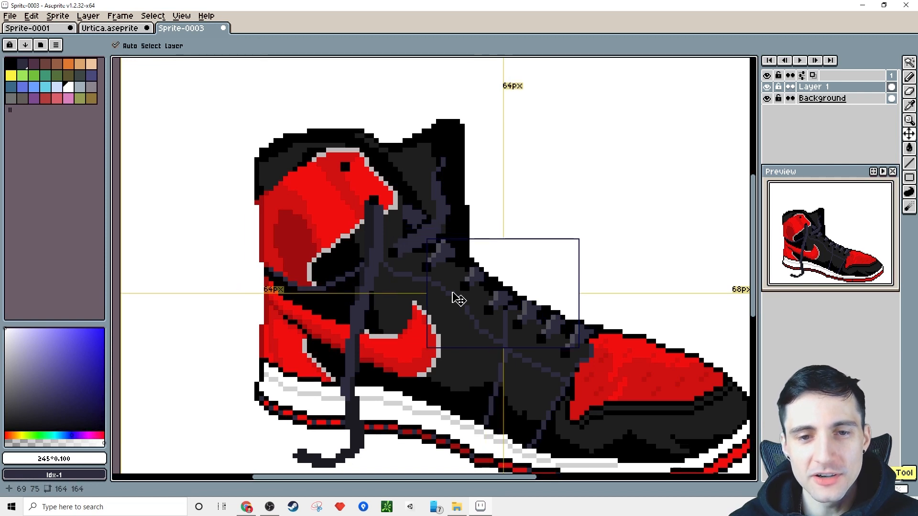
# - Highlight the upper edge of the crossing lace and the outer edge of its rise up the tongue with #45444f
pyautogui.scroll(3, 436, 298)
pyautogui.press('ctrl')
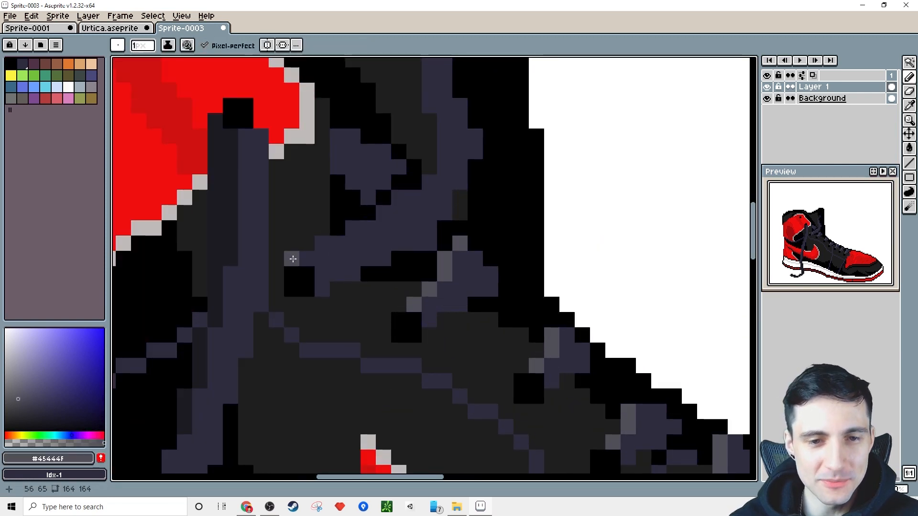
pyautogui.keyDown('shift'); pyautogui.click(400, 201); pyautogui.keyUp('shift')
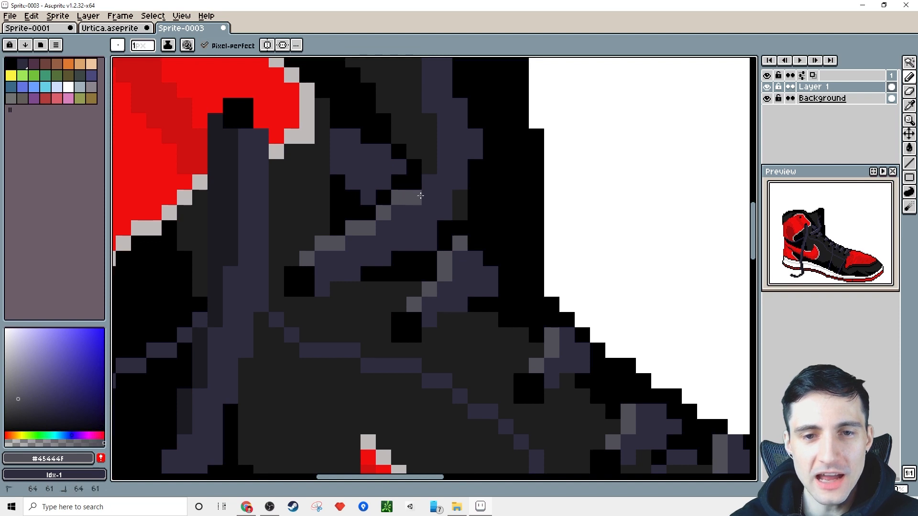
pyautogui.moveTo(420, 195); pyautogui.dragTo(420, 178)
pyautogui.scroll(-1, 435, 254)
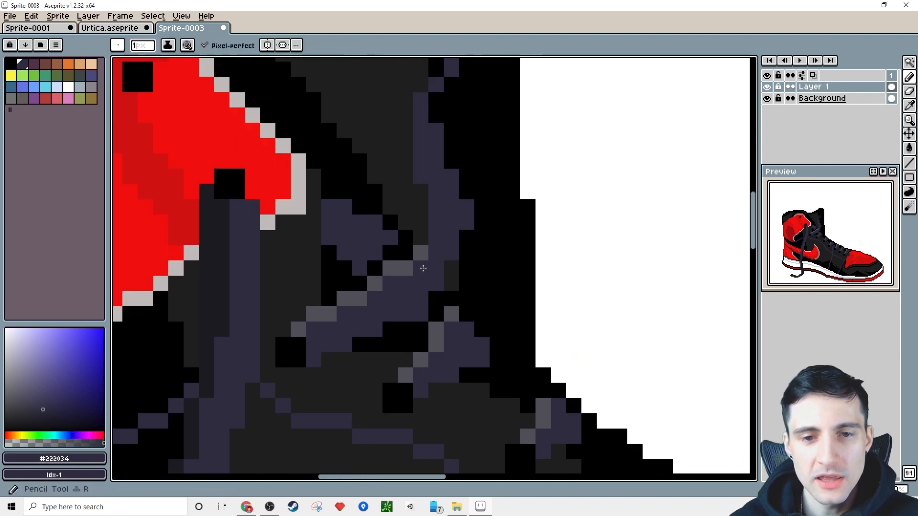
pyautogui.scroll(1, 409, 284)
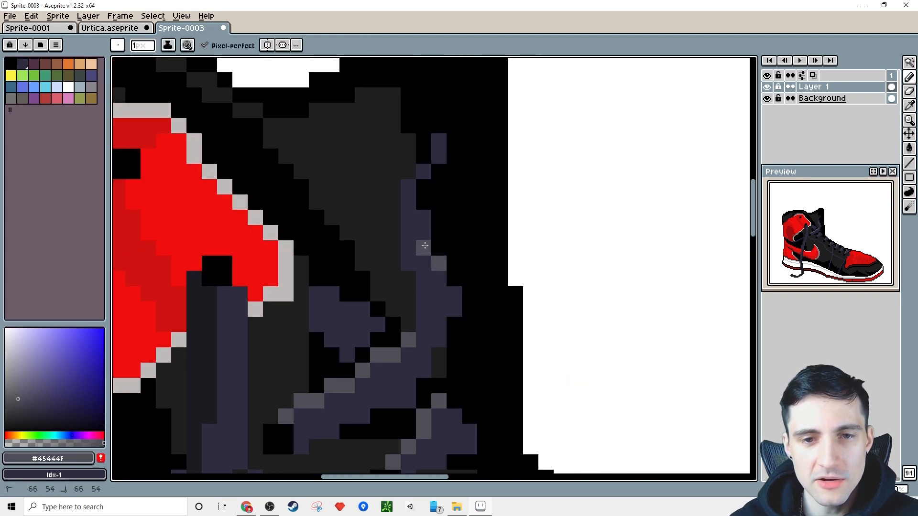
pyautogui.moveTo(426, 184); pyautogui.dragTo(440, 164)
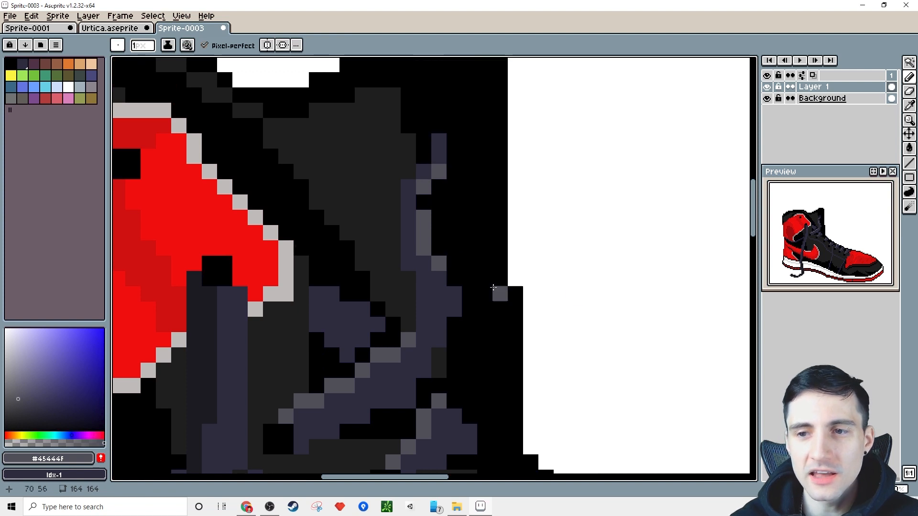
# - Highlight the heel-side edge of the hanging lace with #45444f, including the short section over the white midsole
pyautogui.scroll(2, 839, 254)
pyautogui.scroll(-2, 833, 258)
pyautogui.scroll(-1, 344, 342)
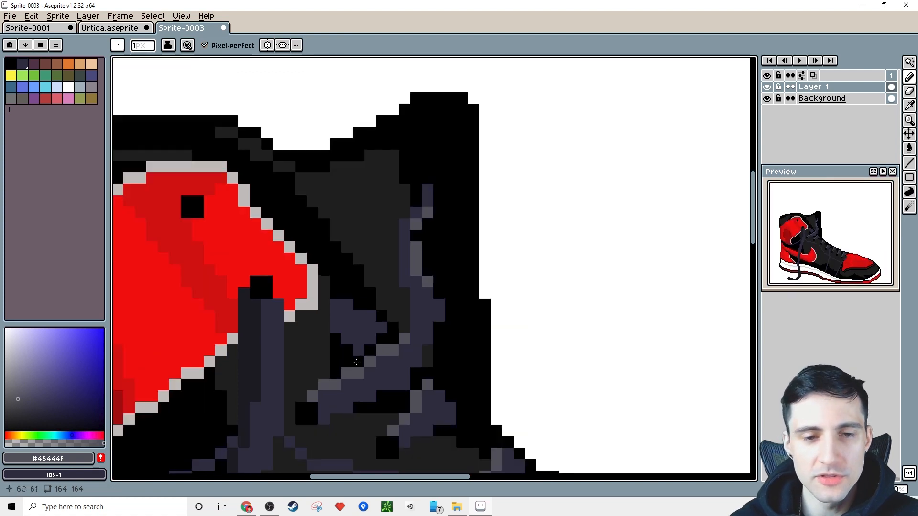
pyautogui.scroll(-2, 344, 342)
pyautogui.scroll(4, 387, 245)
pyautogui.moveTo(387, 244)
pyautogui.mouseDown()
pyautogui.moveTo(405, 212)
pyautogui.moveTo(407, 168)
pyautogui.mouseUp()
pyautogui.scroll(-3, 499, 214)
pyautogui.scroll(1, 427, 259)
pyautogui.scroll(-2, 427, 260)
pyautogui.scroll(2, 416, 254)
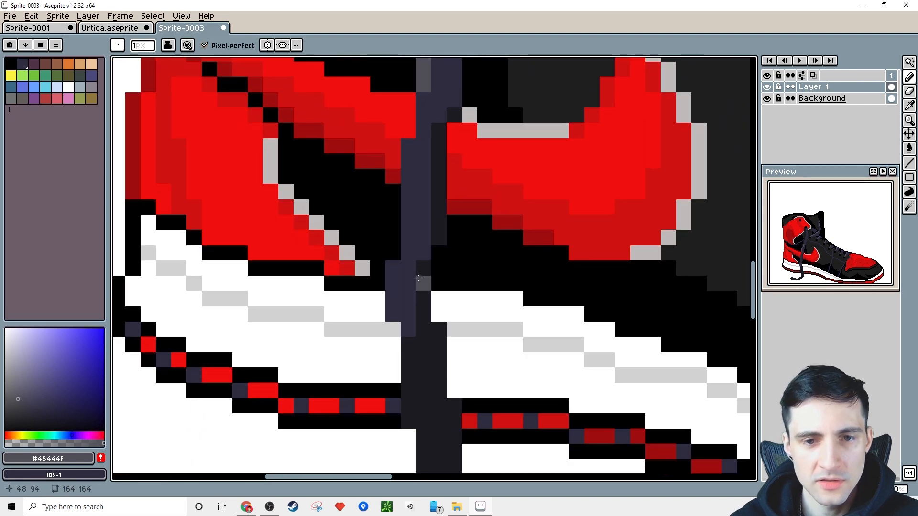
pyautogui.moveTo(393, 267); pyautogui.dragTo(392, 316)
pyautogui.moveTo(490, 412); pyautogui.dragTo(472, 248)
pyautogui.scroll(1, 451, 265)
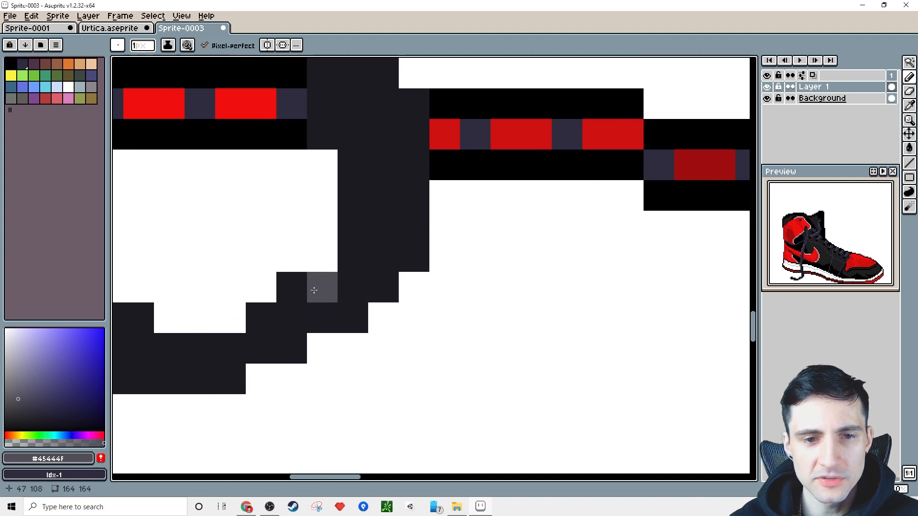
# - On the Background layer, recolour the black line between the white midsole and red sole with dark red #530000, from toe to heel
pyautogui.scroll(-10, 578, 403)
pyautogui.scroll(6, 584, 397)
pyautogui.scroll(2, 598, 334)
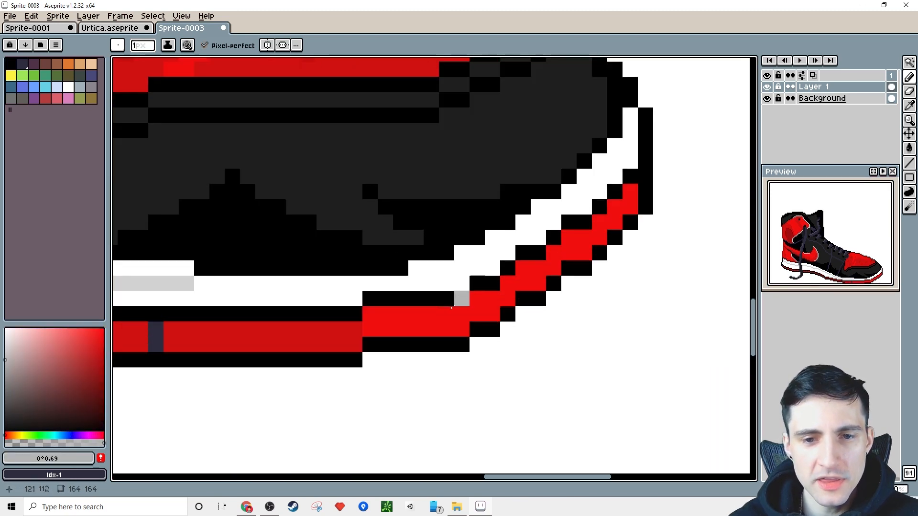
pyautogui.scroll(3, 860, 242)
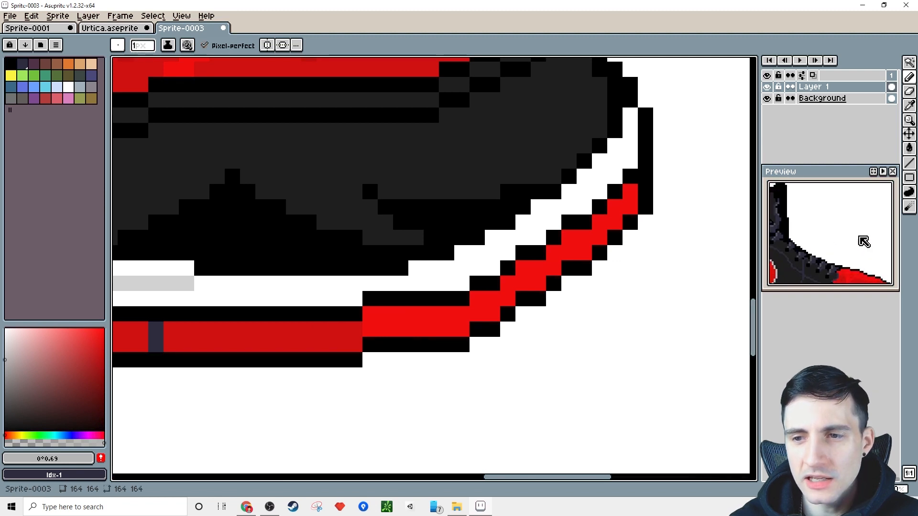
pyautogui.scroll(-3, 860, 242)
pyautogui.moveTo(517, 283); pyautogui.dragTo(508, 314)
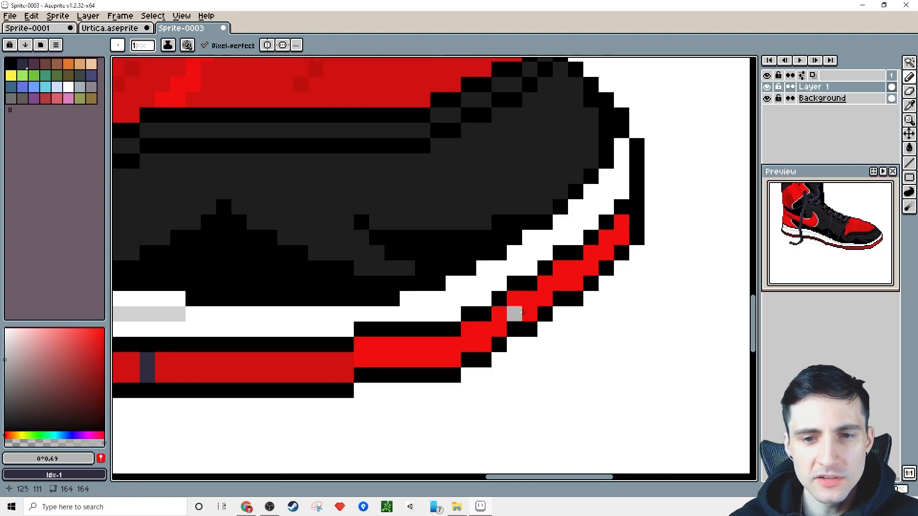
pyautogui.keyDown('alt'); pyautogui.click(524, 299); pyautogui.keyUp('alt')
pyautogui.click(97, 390)
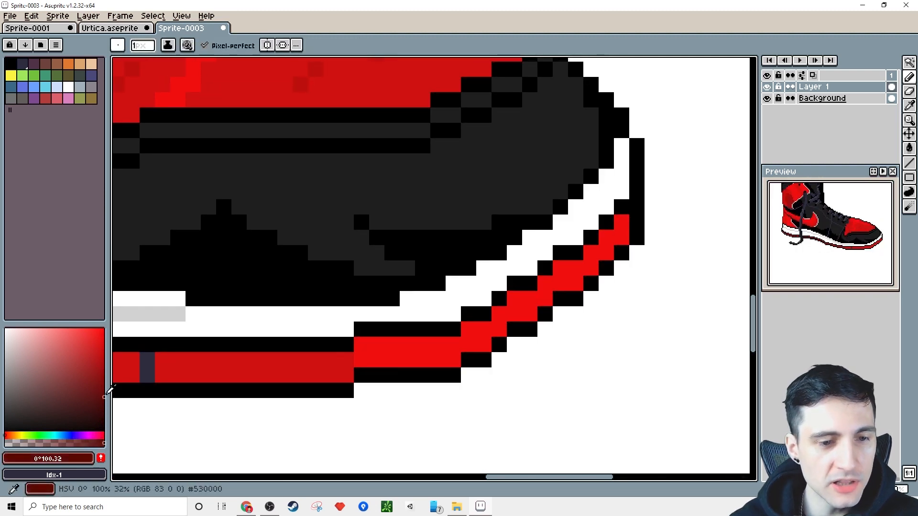
pyautogui.scroll(-6, 445, 338)
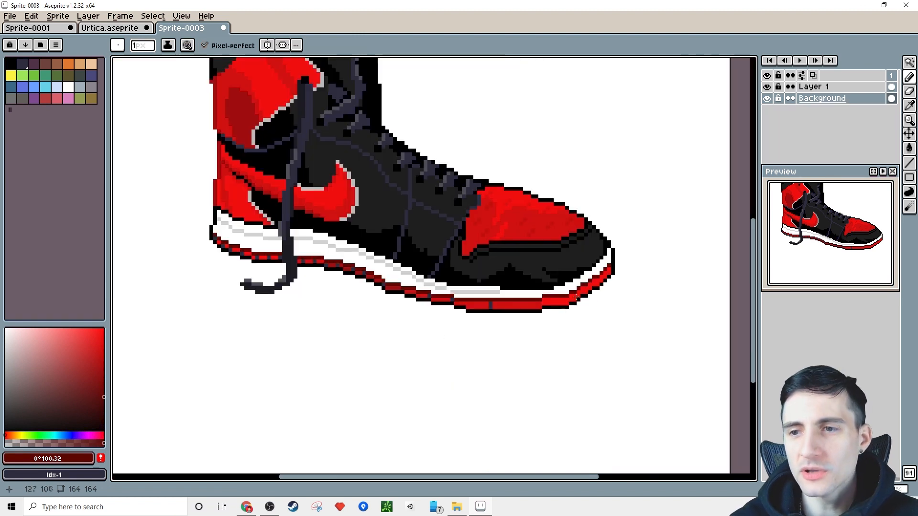
pyautogui.scroll(4, 592, 306)
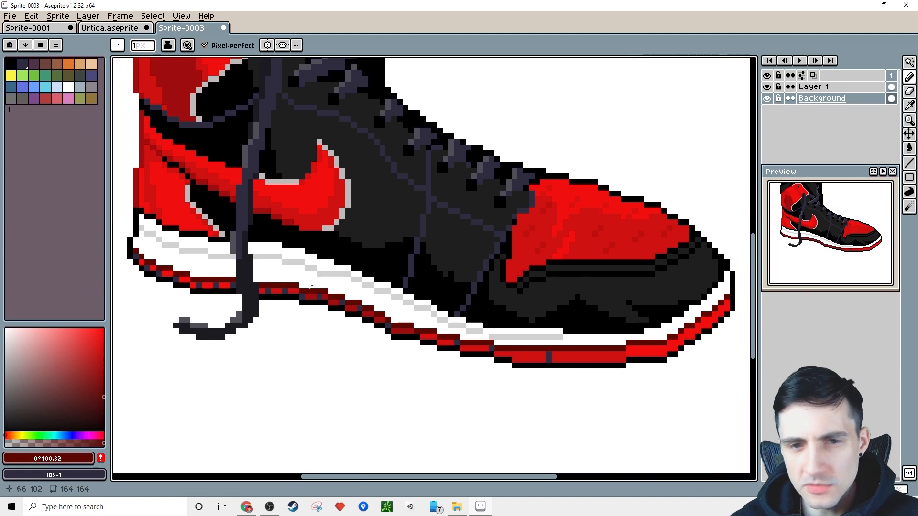
pyautogui.moveTo(268, 281); pyautogui.dragTo(284, 294)
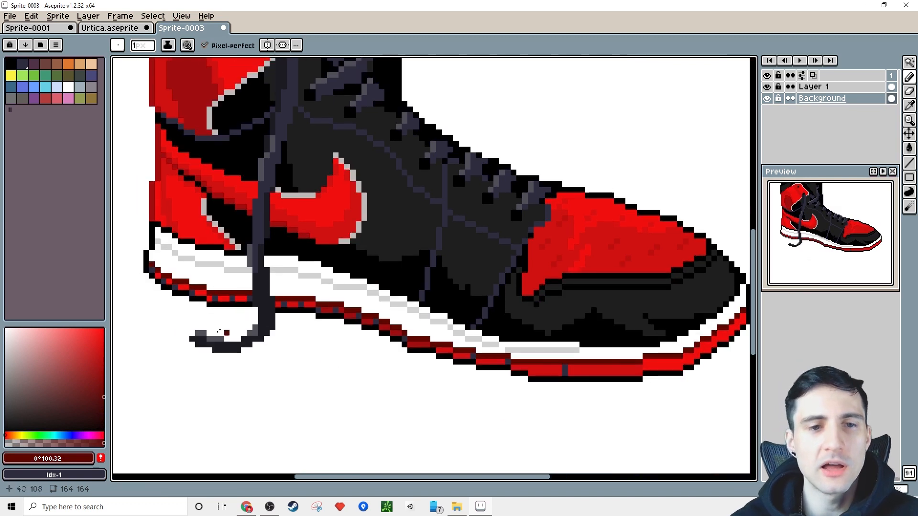
# - Recolour the black outline between the red heel panel and the white midsole with dark grey at 23% brightness
pyautogui.scroll(-1, 296, 348)
pyautogui.scroll(3, 328, 260)
pyautogui.press('alt')
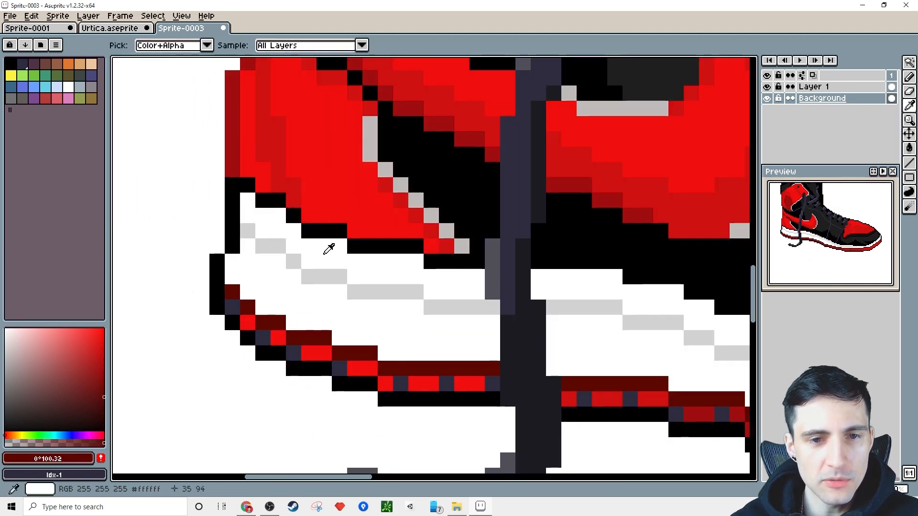
pyautogui.keyDown('alt'); pyautogui.click(329, 249); pyautogui.keyUp('alt')
pyautogui.click(5, 406)
pyautogui.click(248, 187)
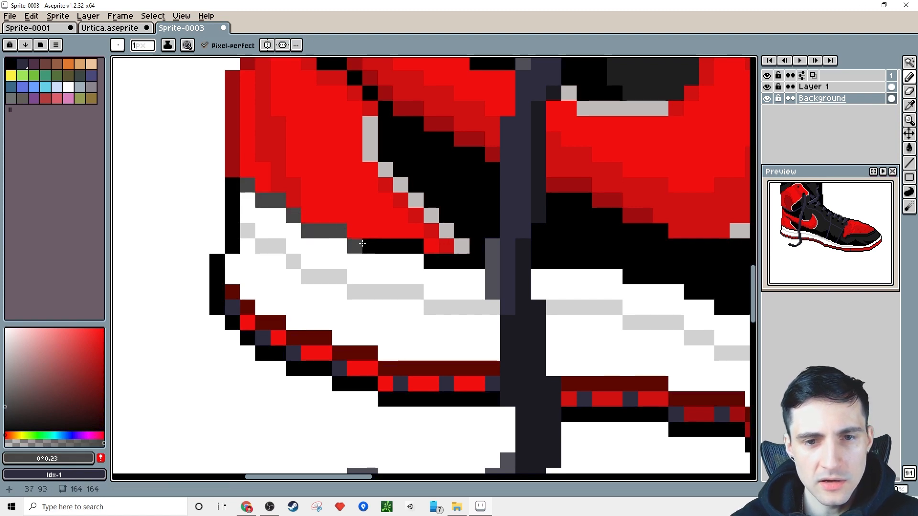
pyautogui.moveTo(361, 244); pyautogui.dragTo(478, 261)
# - Examine the contrast of the softened heel and sole outlines on the whole shoe and around the toe
pyautogui.scroll(-3, 421, 317)
pyautogui.hscroll(3, 564, 337)
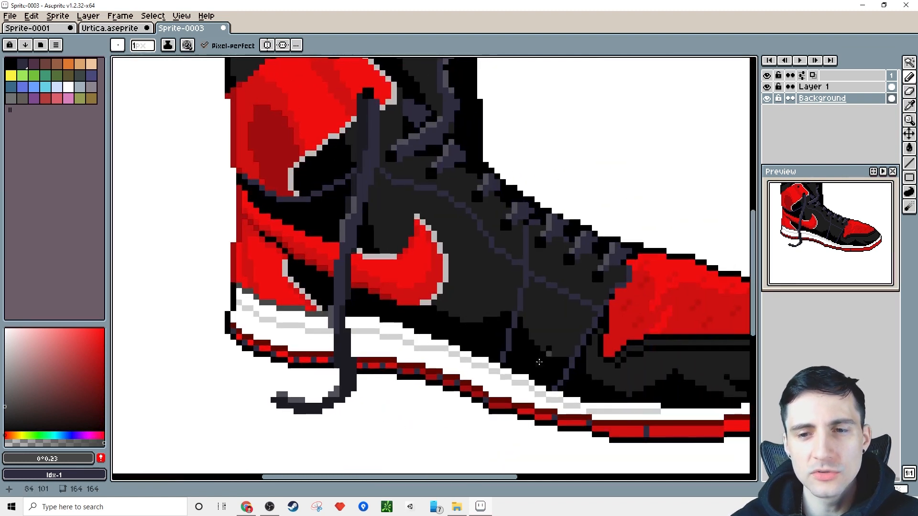
pyautogui.scroll(-3, 436, 334)
pyautogui.hscroll(1, 225, 379)
pyautogui.scroll(5, 215, 295)
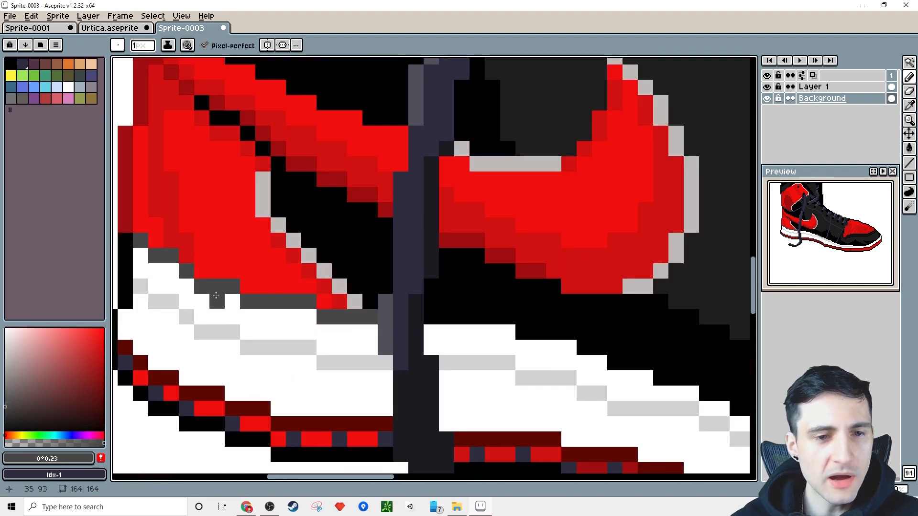
pyautogui.scroll(-3, 220, 296)
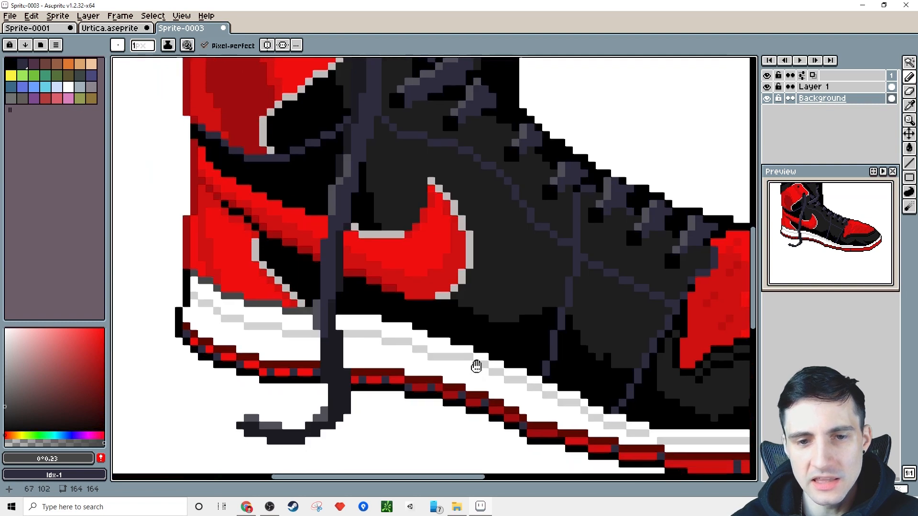
pyautogui.scroll(-1, 475, 365)
pyautogui.hscroll(-2, 451, 335)
pyautogui.moveTo(475, 314); pyautogui.dragTo(444, 304)
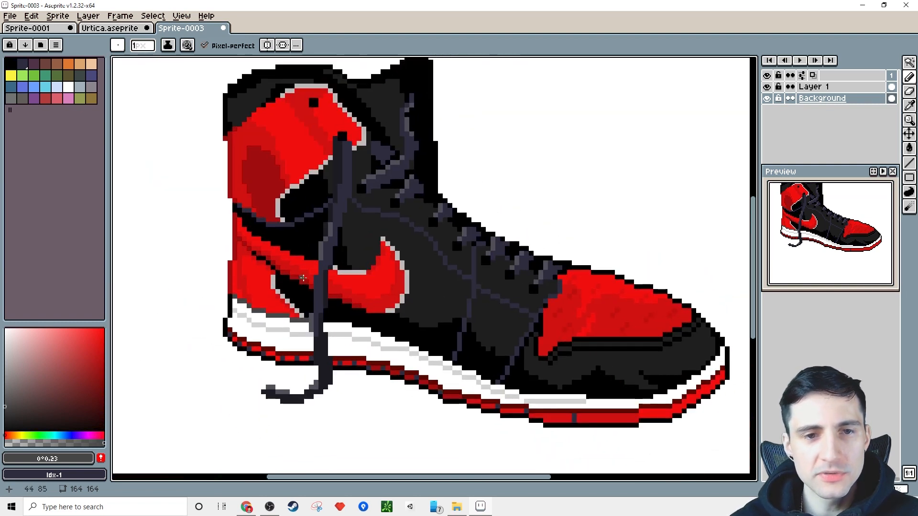
pyautogui.hscroll(-2, 303, 278)
pyautogui.scroll(2, 303, 277)
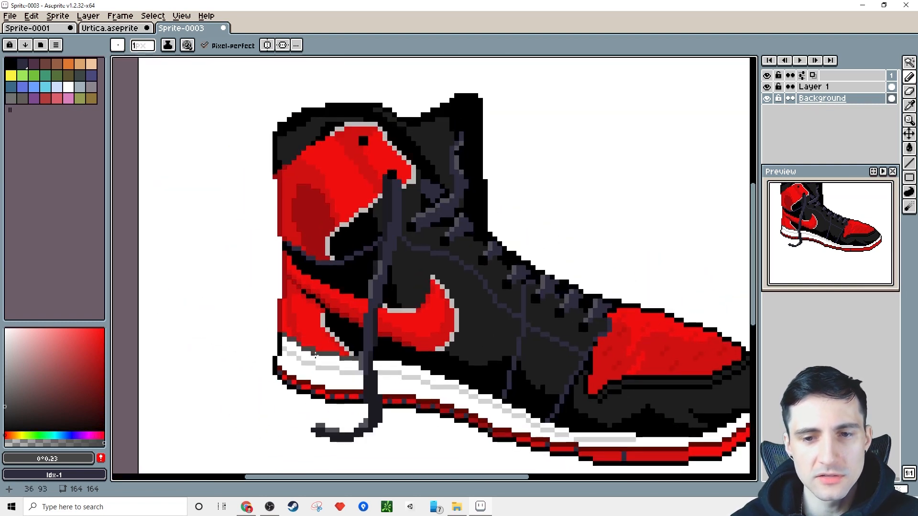
pyautogui.scroll(-3, 315, 355)
pyautogui.hscroll(3, 315, 355)
pyautogui.scroll(2, 484, 289)
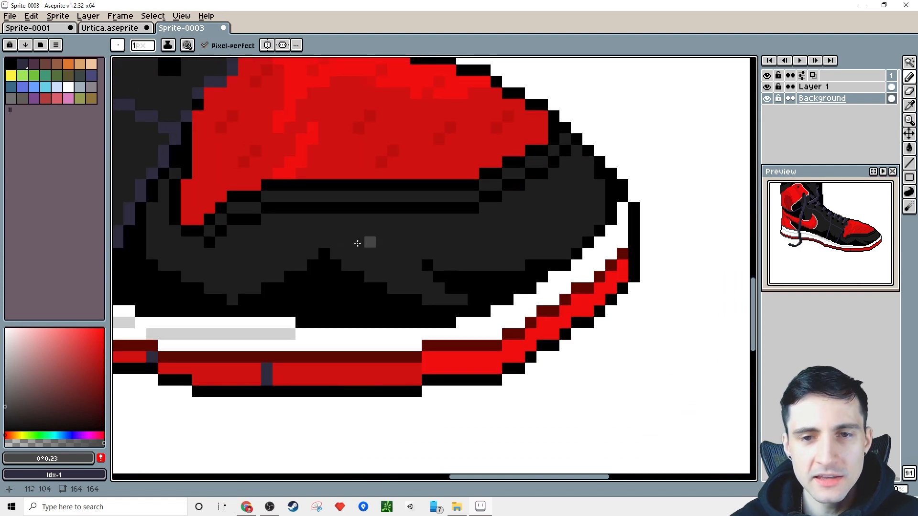
pyautogui.scroll(-3, 357, 244)
pyautogui.hscroll(-3, 472, 276)
pyautogui.scroll(2, 472, 277)
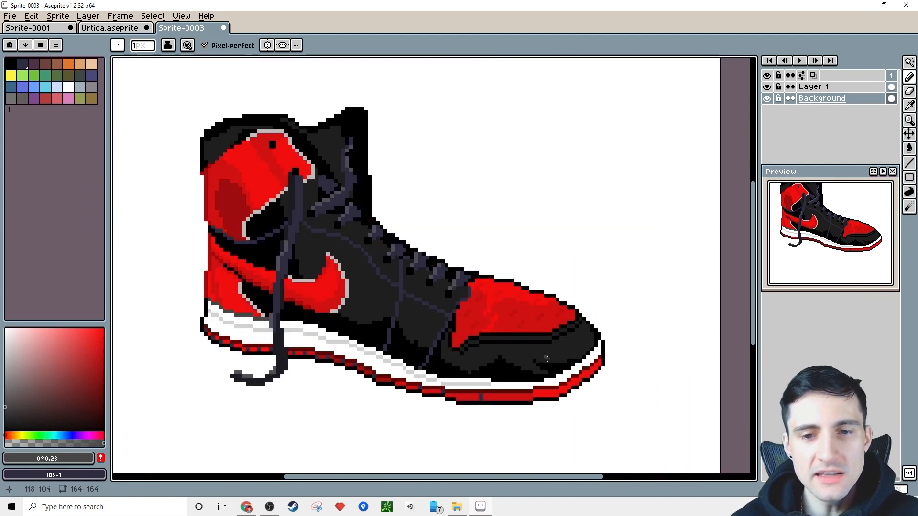
pyautogui.scroll(3, 547, 359)
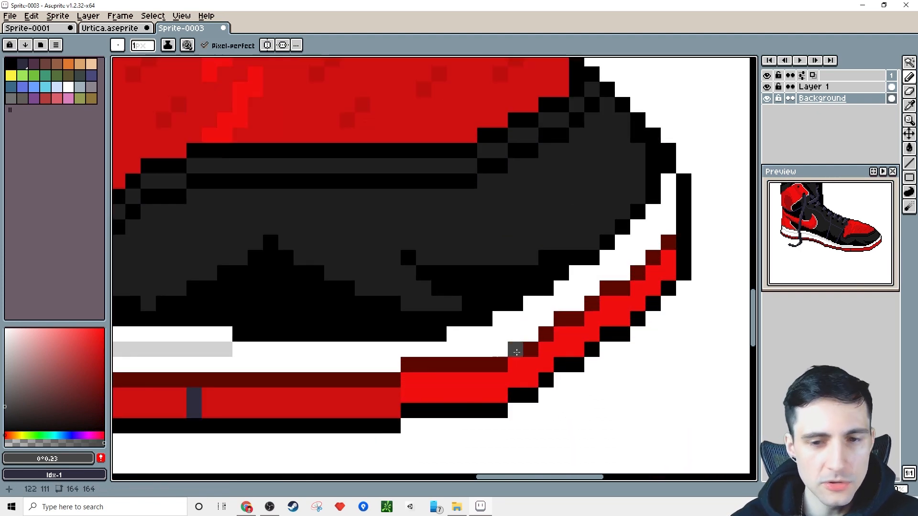
pyautogui.keyDown('alt'); pyautogui.click(516, 352); pyautogui.keyUp('alt')
pyautogui.click(5, 373)
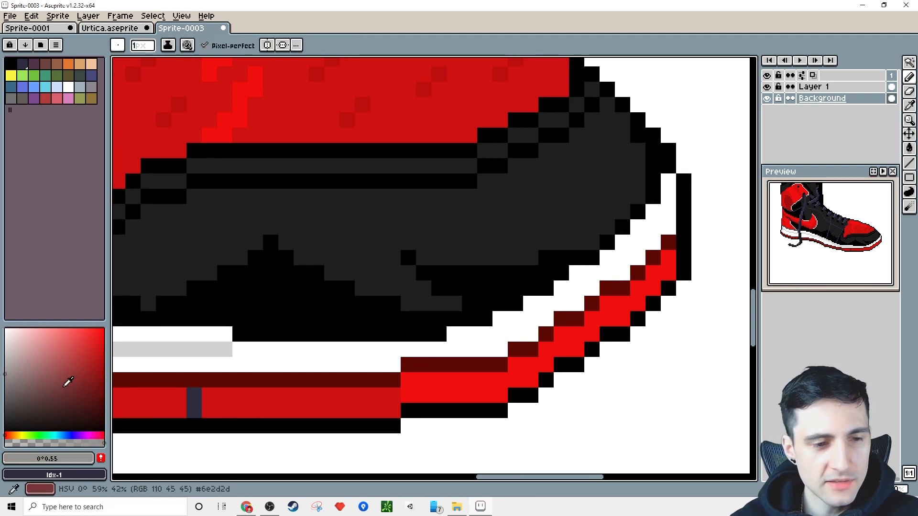
pyautogui.click(5, 392)
pyautogui.press('alt')
pyautogui.keyDown('alt'); pyautogui.click(469, 356); pyautogui.keyUp('alt')
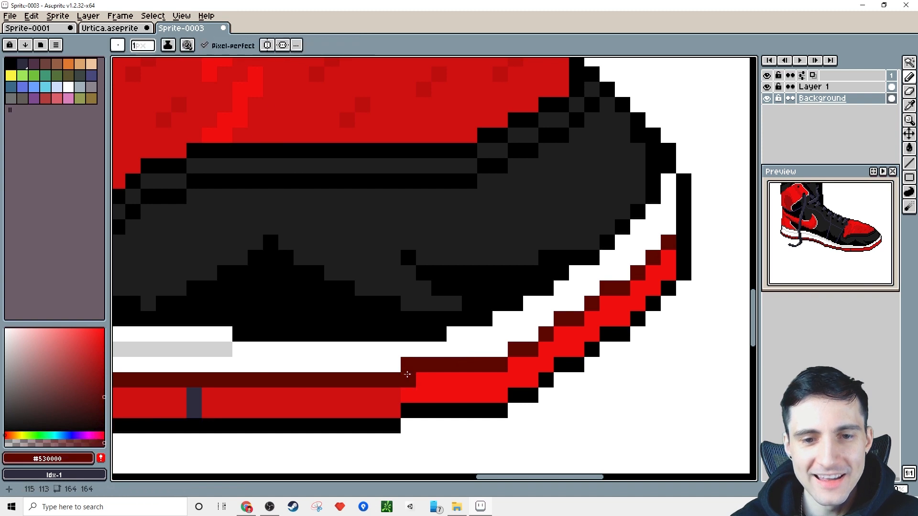
pyautogui.moveTo(41, 400); pyautogui.dragTo(5, 397)
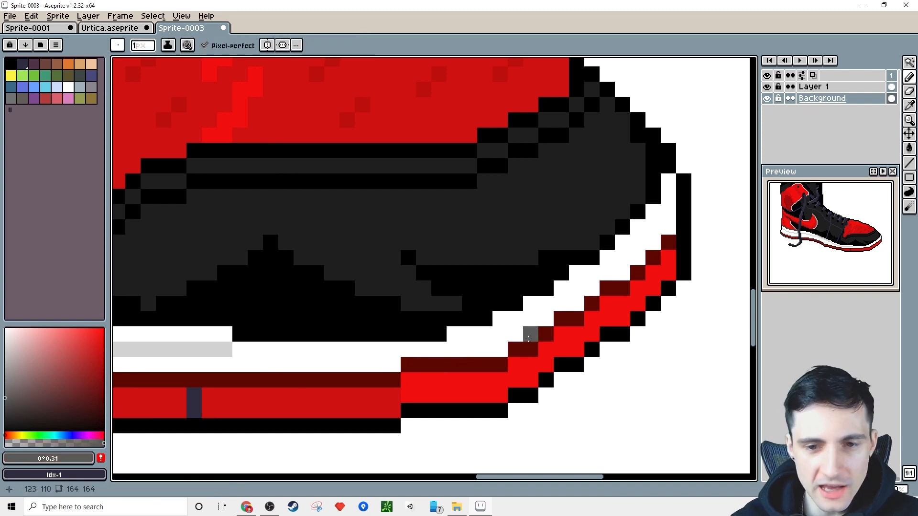
# - Place light grey pixels at 80% brightness in the stair-step corners of the white midsole's lower edge around the toe
pyautogui.keyDown('alt'); pyautogui.click(494, 346); pyautogui.keyUp('alt')
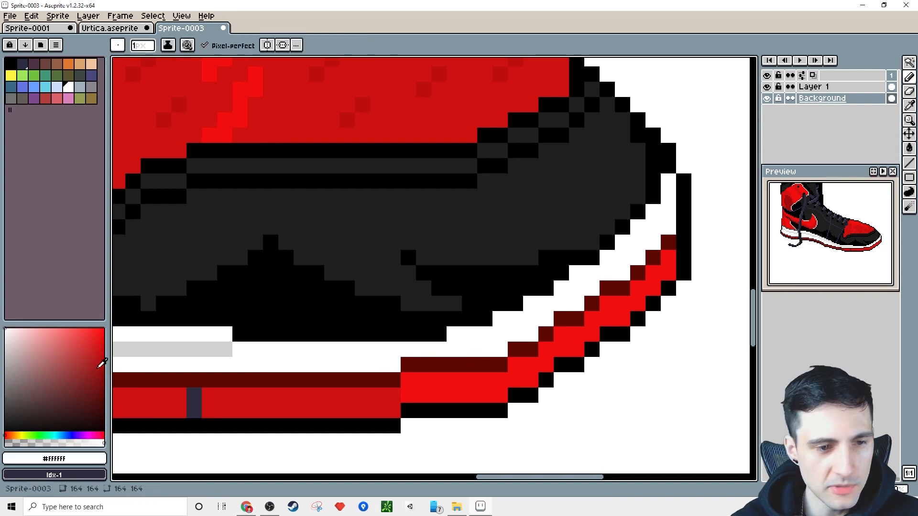
pyautogui.moveTo(102, 364); pyautogui.dragTo(7, 374)
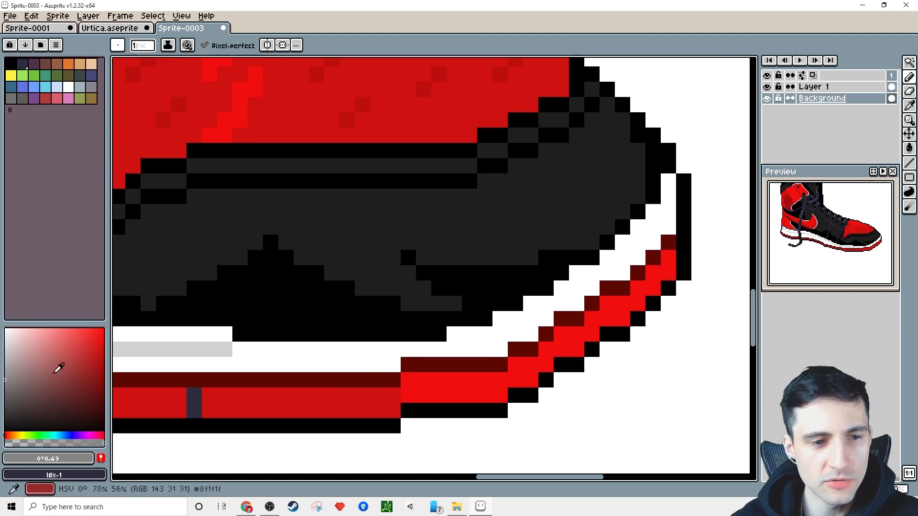
pyautogui.moveTo(60, 364); pyautogui.dragTo(8, 354)
pyautogui.moveTo(67, 352); pyautogui.dragTo(6, 348)
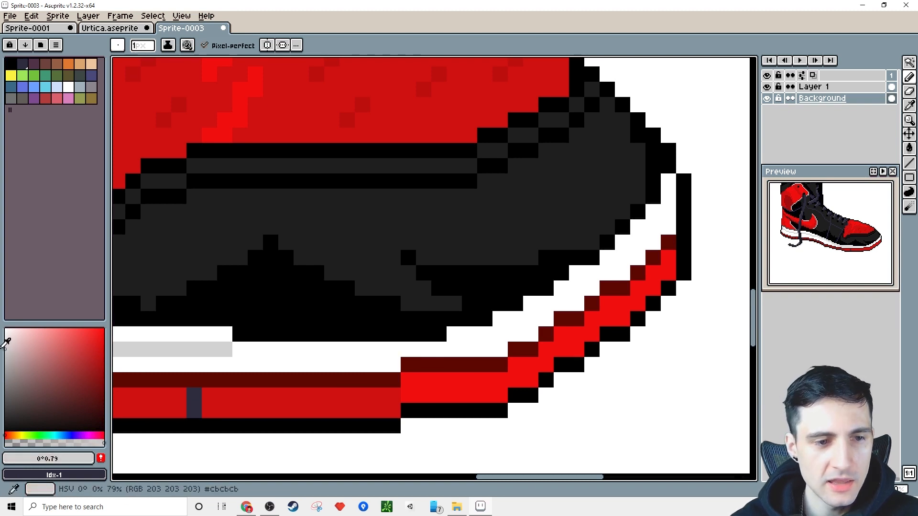
pyautogui.click(493, 337)
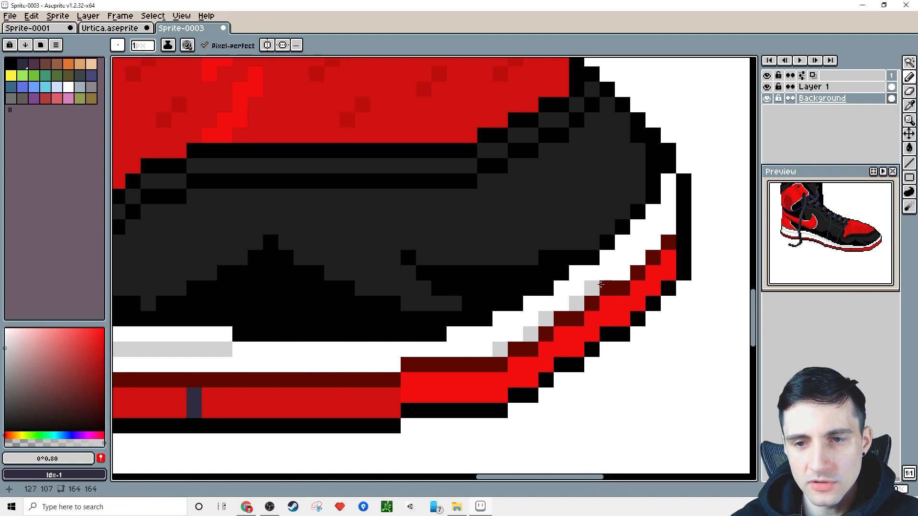
pyautogui.click(623, 273)
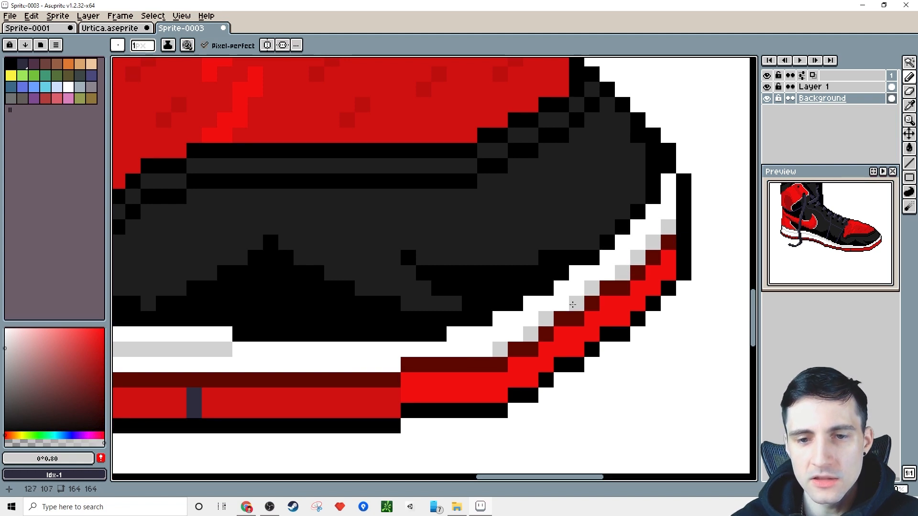
pyautogui.click(396, 370)
# - Continue the light grey corner pixels along the midsole's lower edge beneath the forefoot, and check them on the whole shoe
pyautogui.scroll(-4, 355, 388)
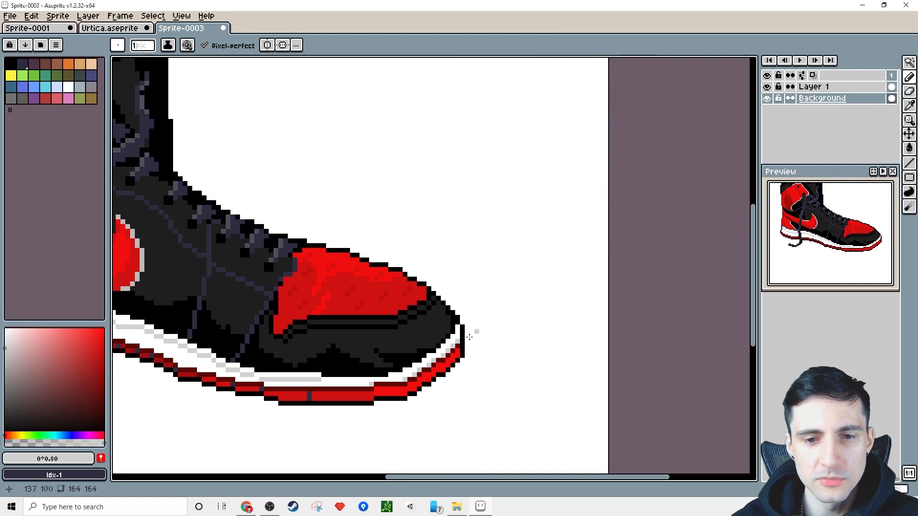
pyautogui.scroll(1, 360, 401)
pyautogui.scroll(-6, 321, 418)
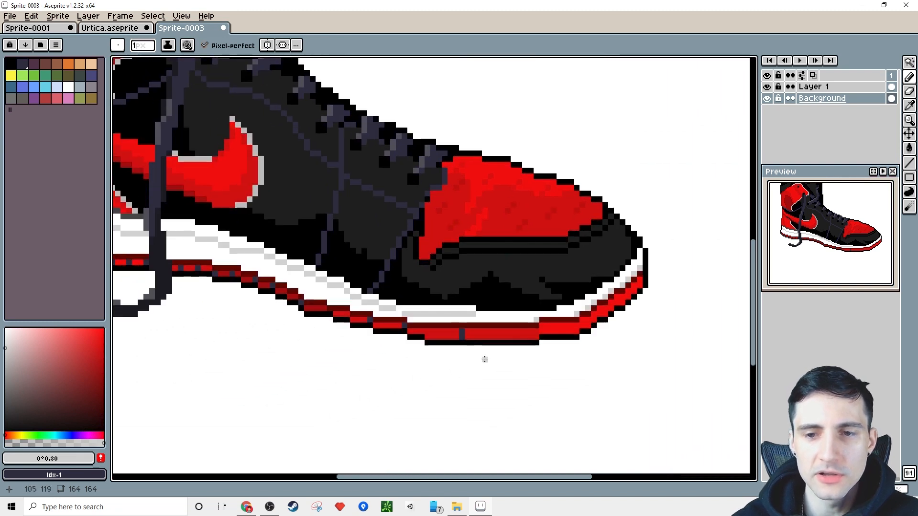
pyautogui.scroll(3, 475, 370)
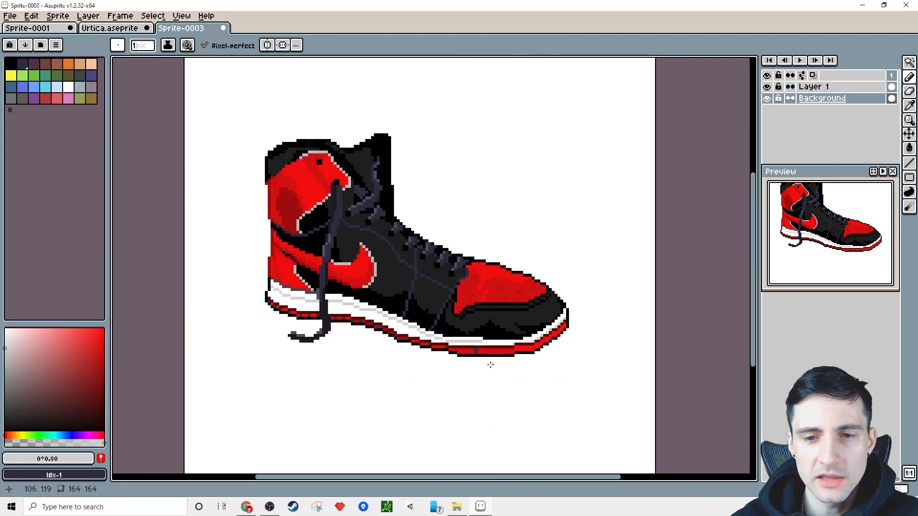
pyautogui.scroll(4, 467, 359)
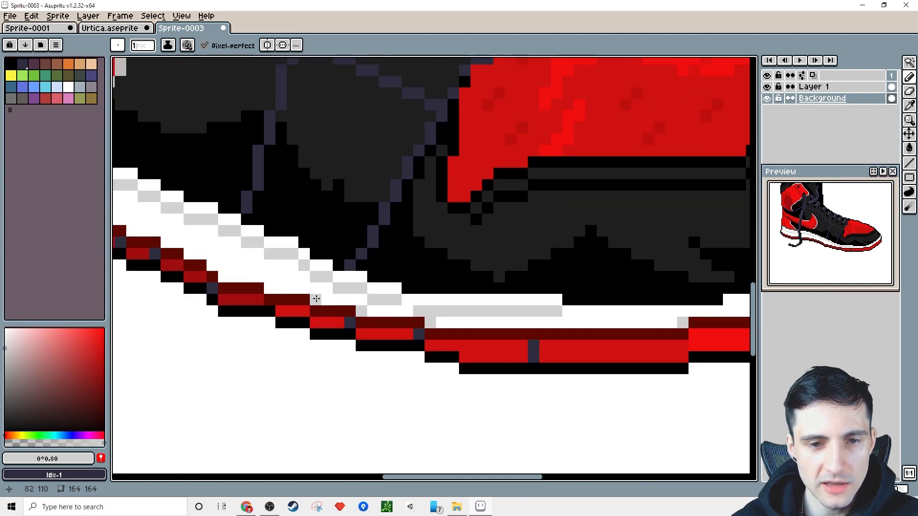
pyautogui.scroll(-5, 560, 492)
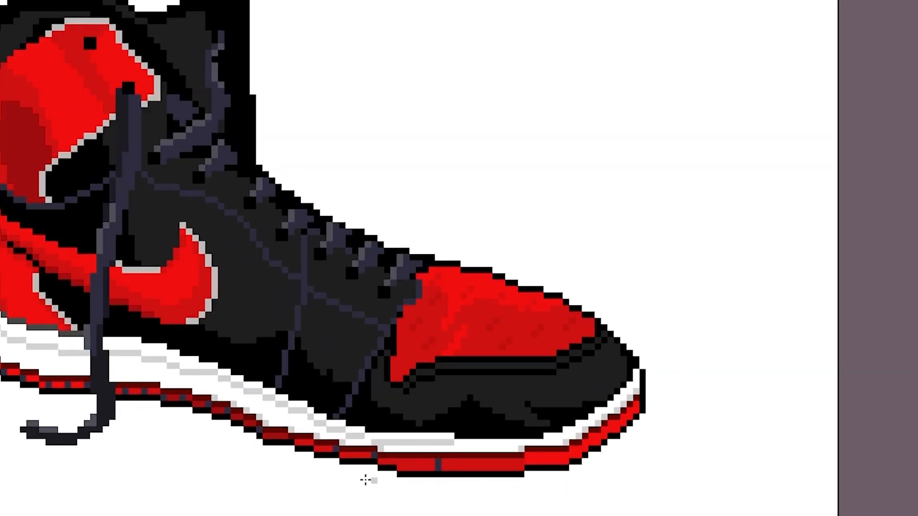
# - Place dark red pixels in the stair-step corners around the edge of the red toe box to smooth its outline
pyautogui.scroll(5, 454, 351)
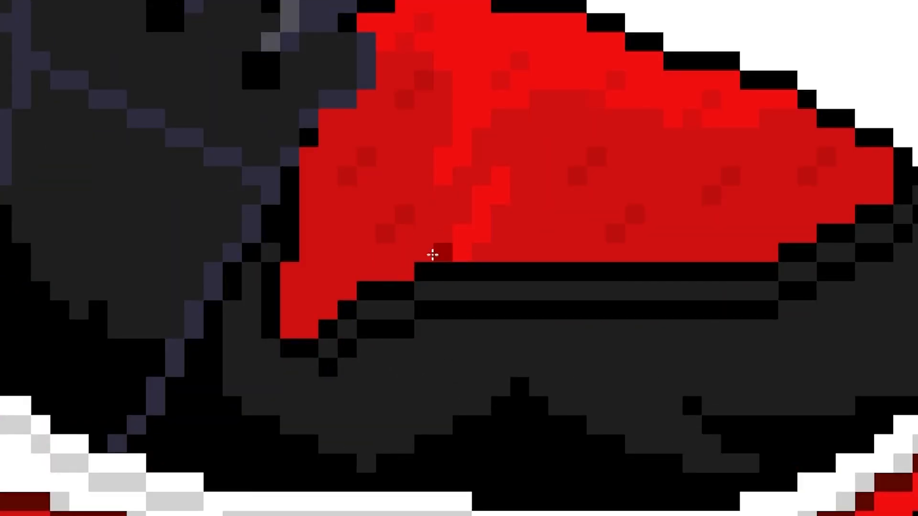
pyautogui.click(404, 271)
pyautogui.click(347, 290)
pyautogui.click(328, 310)
pyautogui.click(309, 329)
pyautogui.click(290, 272)
pyautogui.click(309, 157)
pyautogui.click(328, 118)
pyautogui.click(551, 361)
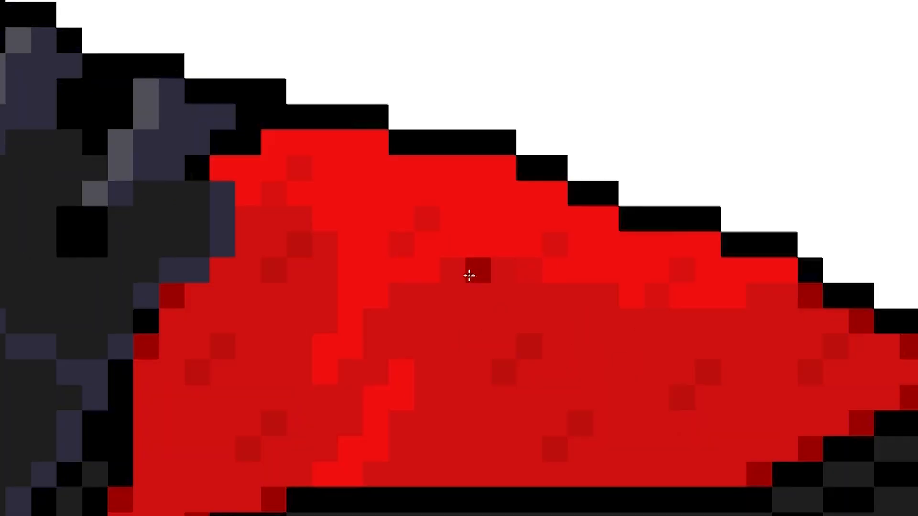
# - Try dark blue #222034 and a lighter violet-blue for the contrasting pixels in the outsole's red stripe beneath the forefoot
pyautogui.scroll(-4, 468, 275)
pyautogui.scroll(5, 492, 376)
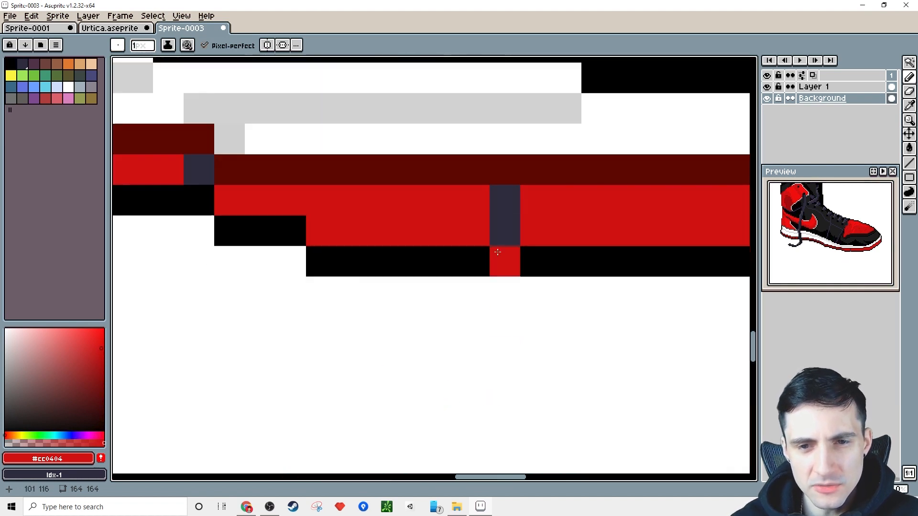
pyautogui.hotkey('ctrl', 'z')
pyautogui.keyDown('alt'); pyautogui.click(514, 219); pyautogui.keyUp('alt')
pyautogui.click(535, 242)
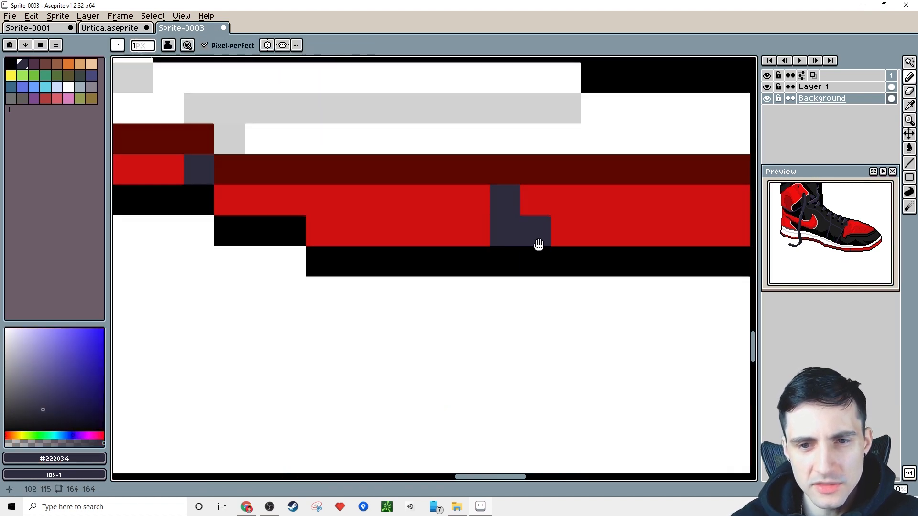
pyautogui.scroll(2, 521, 273)
pyautogui.hotkey('ctrl', 'z')
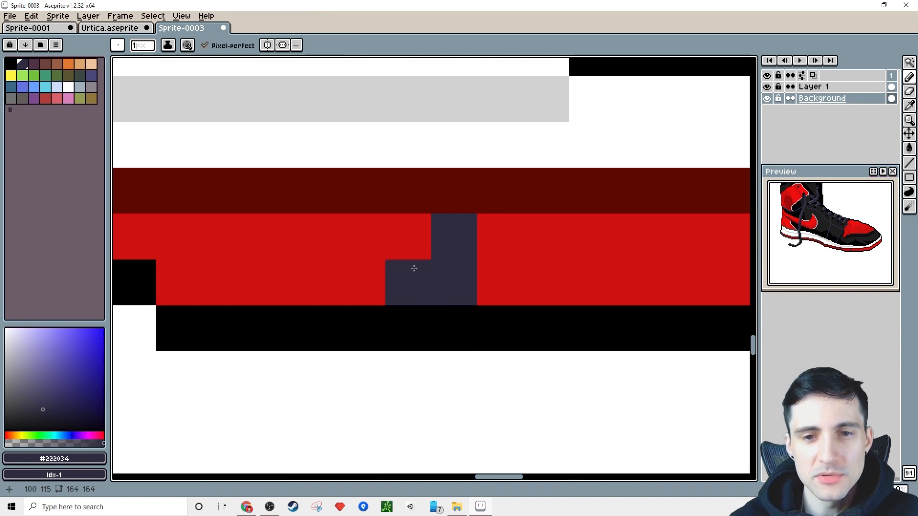
pyautogui.click(62, 378)
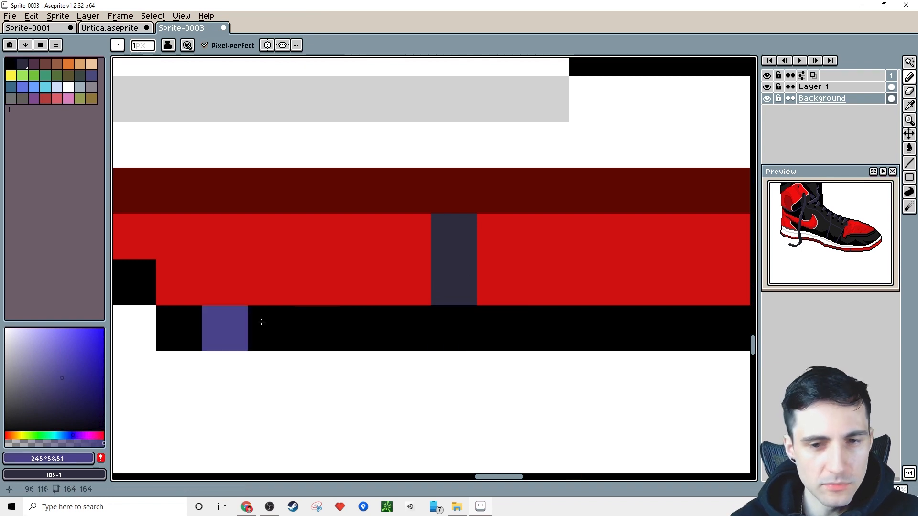
pyautogui.click(449, 282)
pyautogui.scroll(-2, 452, 281)
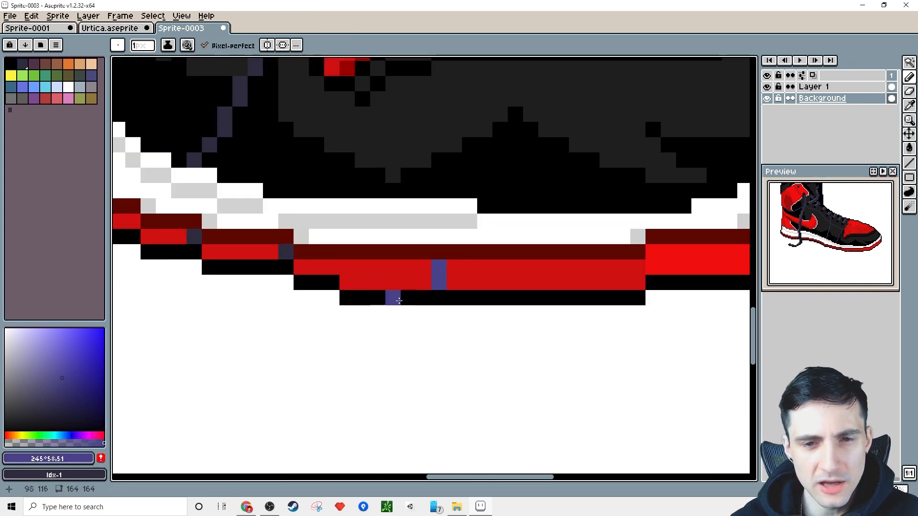
# - Paint red #cc0404 over the dark blue pixels in the outsole's red stripe, from the forefoot back towards the midfoot
pyautogui.scroll(1, 512, 254)
pyautogui.keyDown('alt'); pyautogui.click(512, 254); pyautogui.keyUp('alt')
pyautogui.click(469, 275)
pyautogui.click(467, 246)
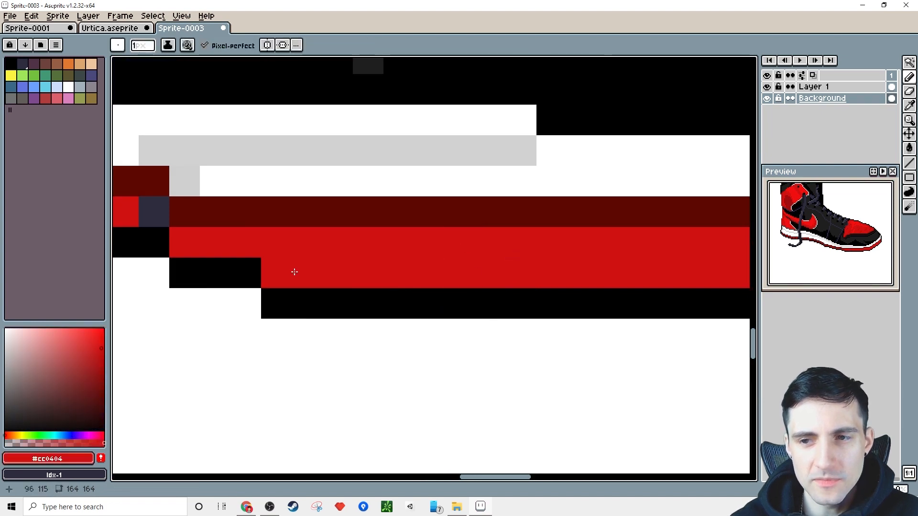
pyautogui.moveTo(153, 272); pyautogui.dragTo(388, 345)
pyautogui.click(389, 284)
pyautogui.click(205, 253)
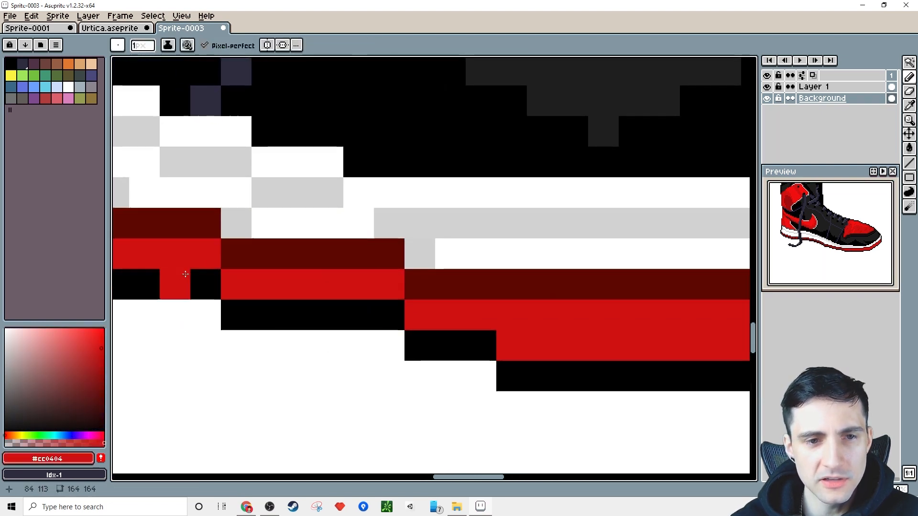
pyautogui.moveTo(186, 274); pyautogui.dragTo(491, 329)
pyautogui.moveTo(237, 258); pyautogui.dragTo(468, 350)
pyautogui.click(381, 313)
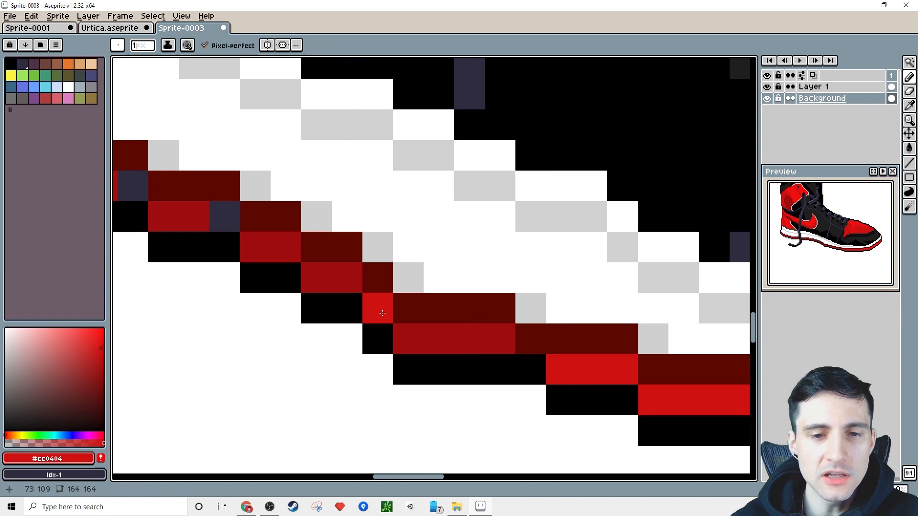
# - Continue replacing the outsole stripe's dark blue pixels with red #cc0404 along the midfoot and back to the heel
pyautogui.click(231, 225)
pyautogui.moveTo(193, 255); pyautogui.dragTo(496, 347)
pyautogui.click(434, 285)
pyautogui.click(308, 251)
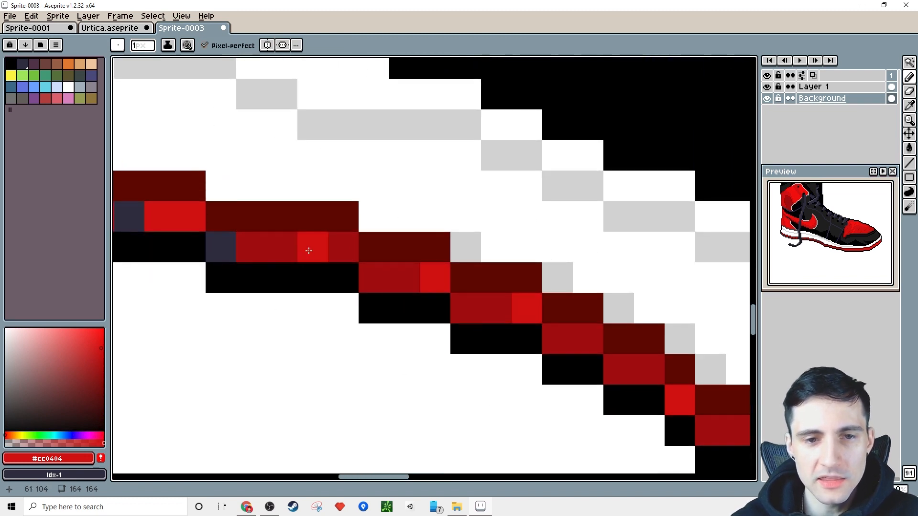
pyautogui.click(221, 247)
pyautogui.moveTo(221, 247); pyautogui.dragTo(491, 312)
pyautogui.click(400, 282)
pyautogui.click(321, 285)
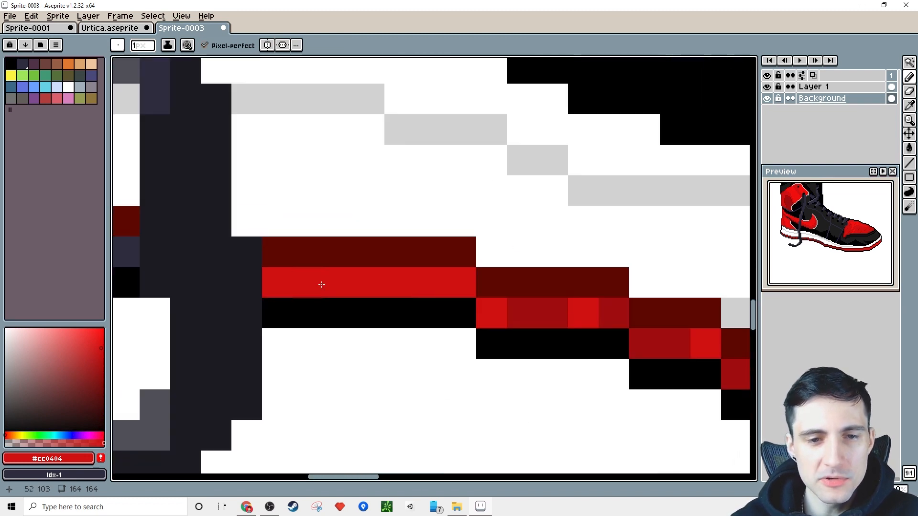
pyautogui.scroll(-3, 291, 292)
pyautogui.moveTo(284, 290); pyautogui.dragTo(454, 310)
pyautogui.scroll(1, 422, 310)
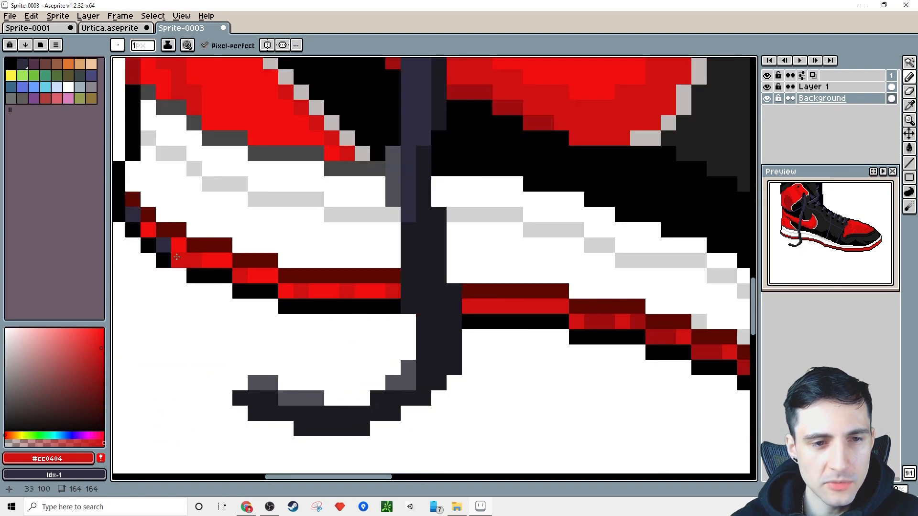
# - Even out the shaded midfoot part of the outsole stripe with dark red #9b0303, and check it on the whole shoe
pyautogui.scroll(-5, 455, 375)
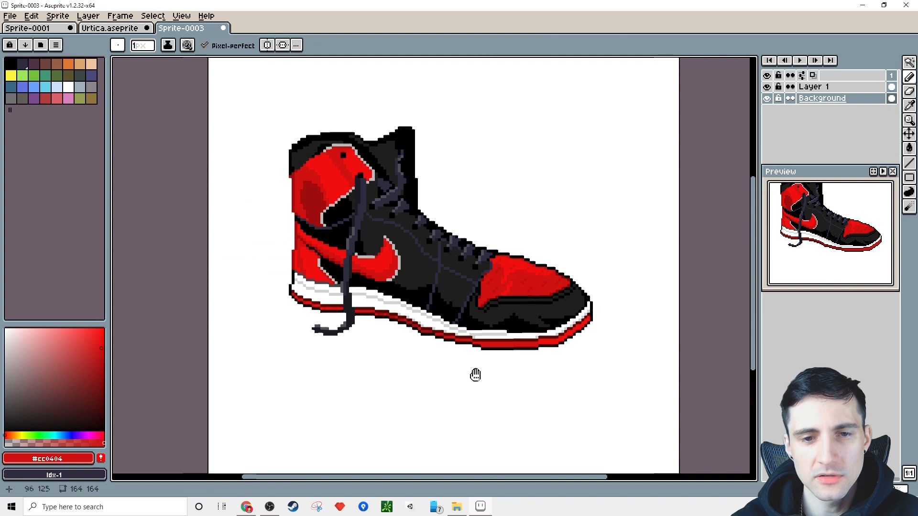
pyautogui.moveTo(476, 375); pyautogui.dragTo(420, 379)
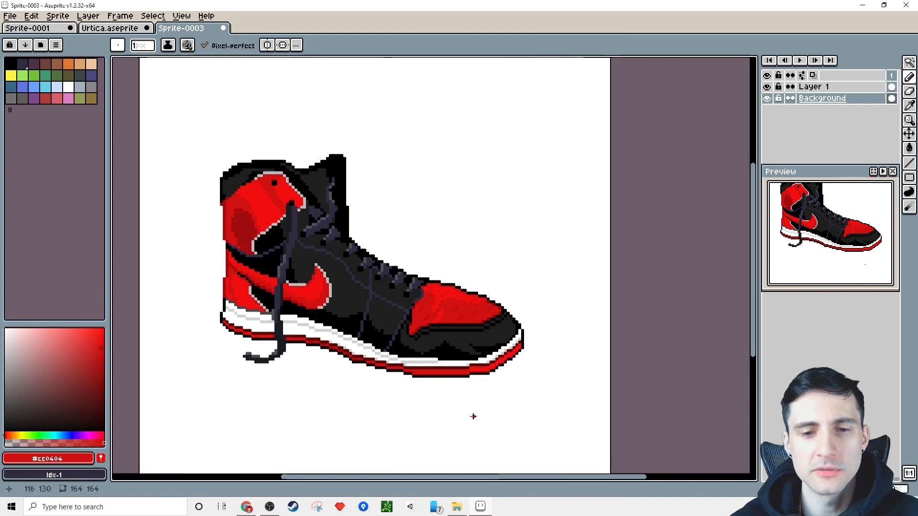
pyautogui.scroll(3, 395, 266)
pyautogui.keyDown('alt'); pyautogui.click(396, 266); pyautogui.keyUp('alt')
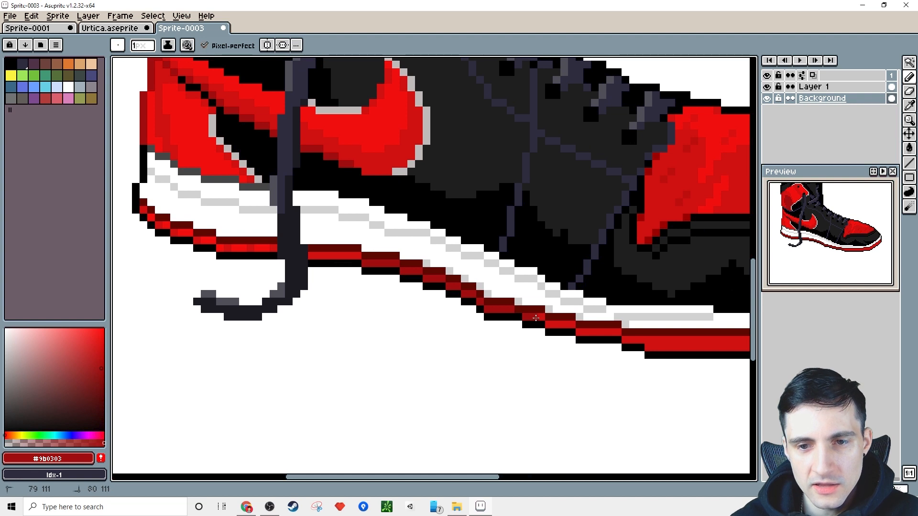
pyautogui.scroll(-4, 569, 324)
pyautogui.moveTo(549, 381); pyautogui.dragTo(471, 343)
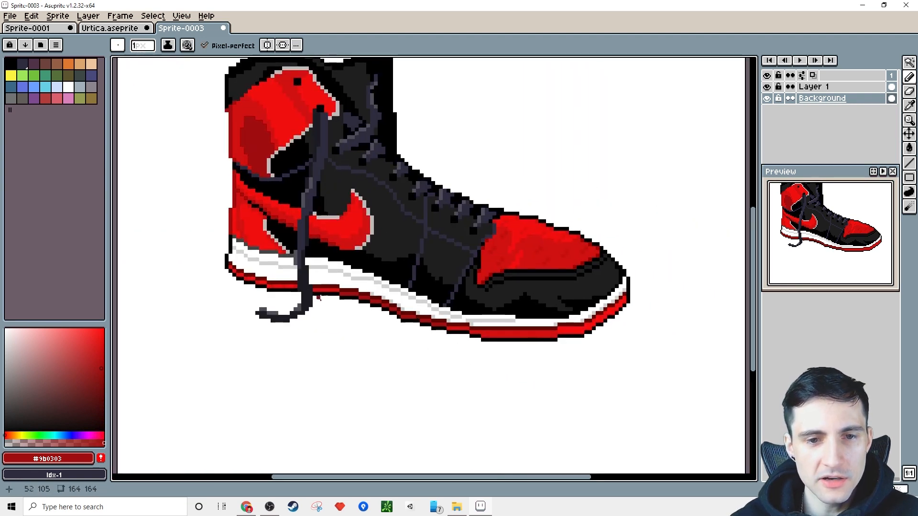
# - Recolour the shaded midfoot segments of the outsole stripe with a duller red at 90% saturation and 47% brightness
pyautogui.scroll(4, 342, 295)
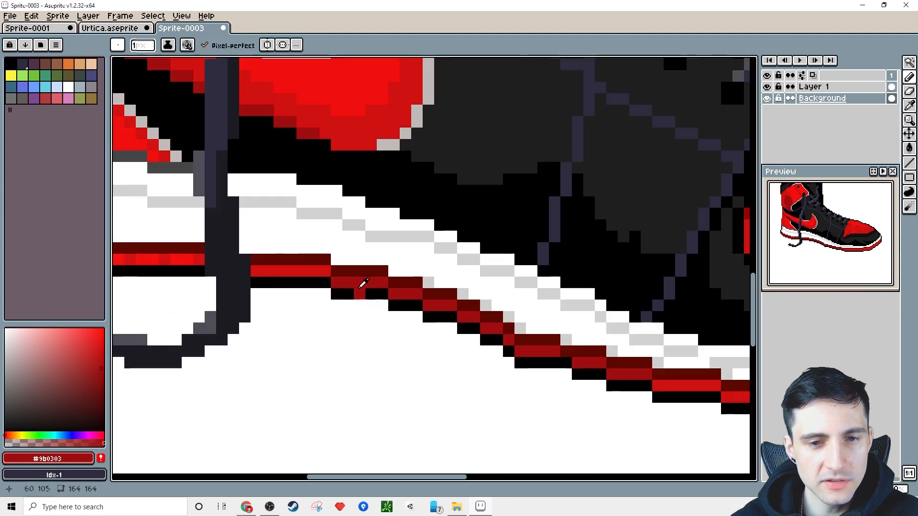
pyautogui.keyDown('alt'); pyautogui.click(349, 283); pyautogui.keyUp('alt')
pyautogui.click(95, 381)
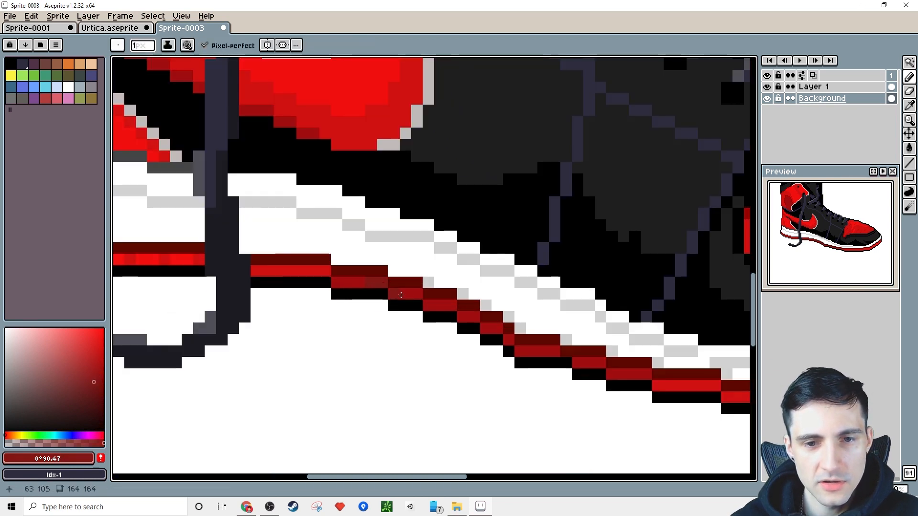
pyautogui.click(401, 295)
pyautogui.click(474, 319)
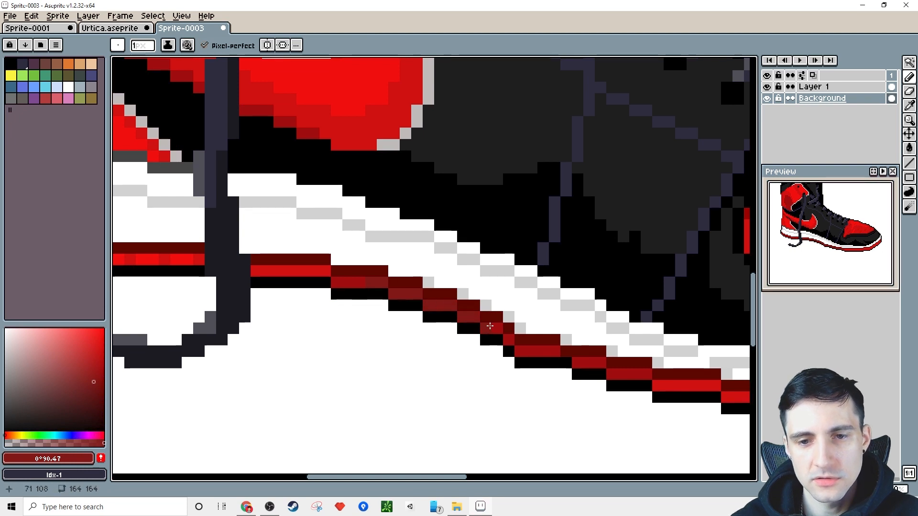
pyautogui.scroll(-3, 490, 326)
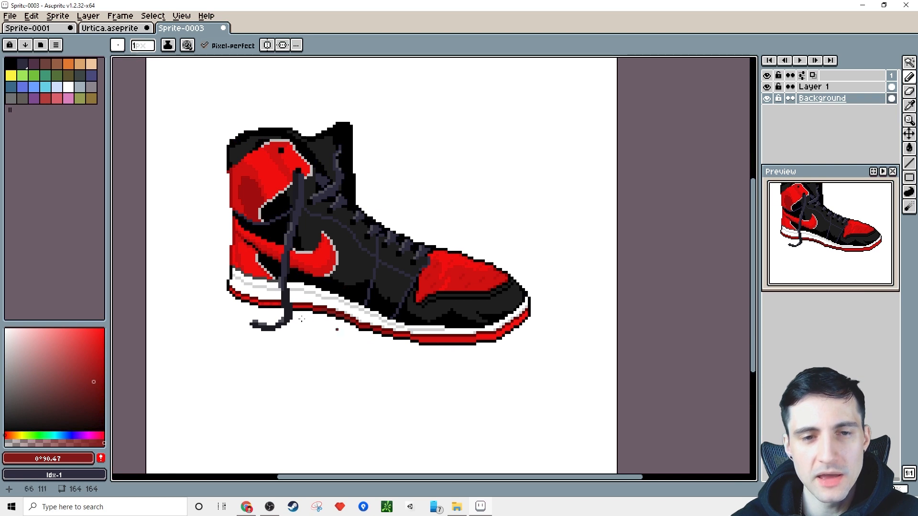
# - Add light pinkish-red highlights to the outsole around the toe, break them up with red #f10404, and check the whole shoe
pyautogui.scroll(5, 500, 338)
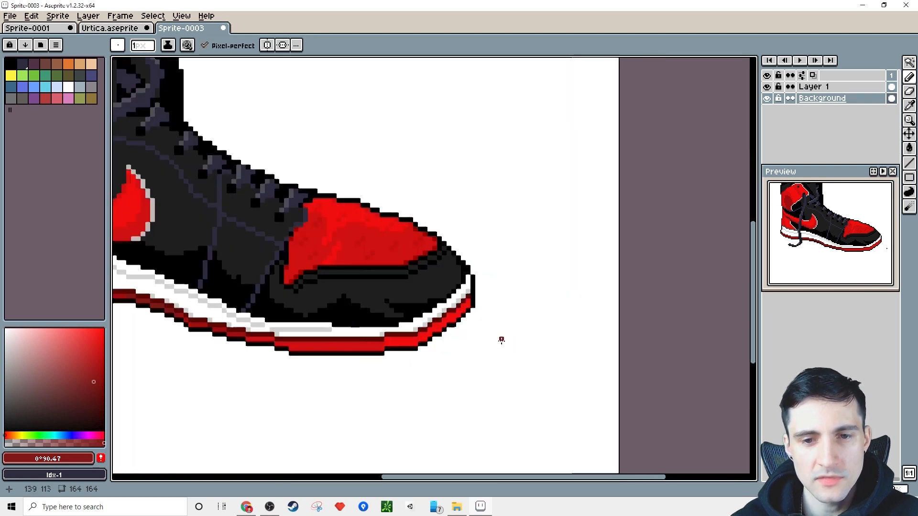
pyautogui.keyDown('alt'); pyautogui.click(389, 272); pyautogui.keyUp('alt')
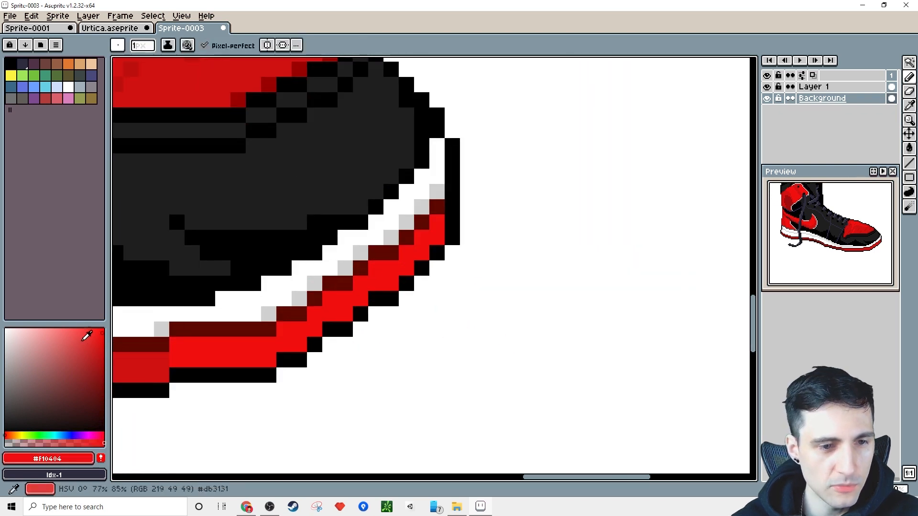
pyautogui.click(70, 329)
pyautogui.moveTo(375, 283)
pyautogui.mouseDown()
pyautogui.moveTo(407, 271)
pyautogui.moveTo(362, 280)
pyautogui.moveTo(347, 311)
pyautogui.moveTo(268, 362)
pyautogui.moveTo(237, 354)
pyautogui.mouseUp()
pyautogui.scroll(-5, 453, 342)
pyautogui.scroll(4, 433, 322)
pyautogui.keyDown('alt'); pyautogui.click(404, 306); pyautogui.keyUp('alt')
pyautogui.scroll(-4, 433, 322)
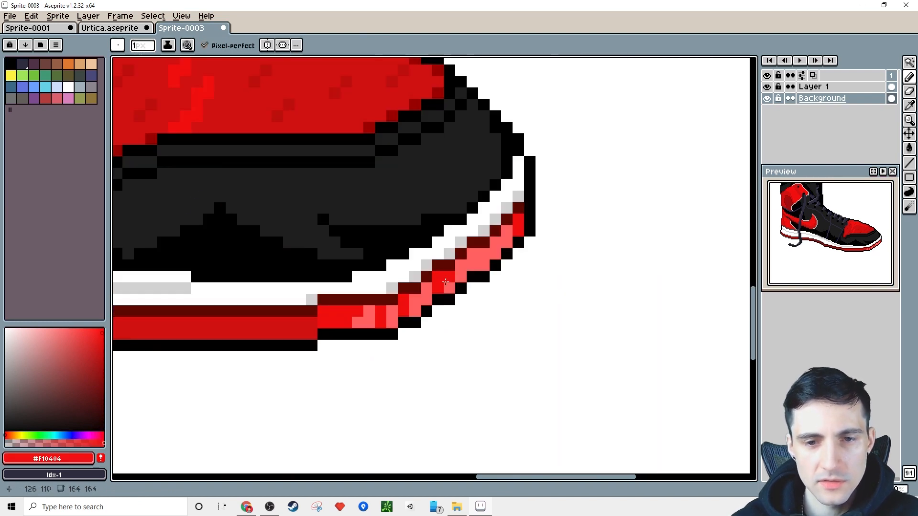
pyautogui.scroll(-1, 471, 356)
pyautogui.scroll(-1, 518, 322)
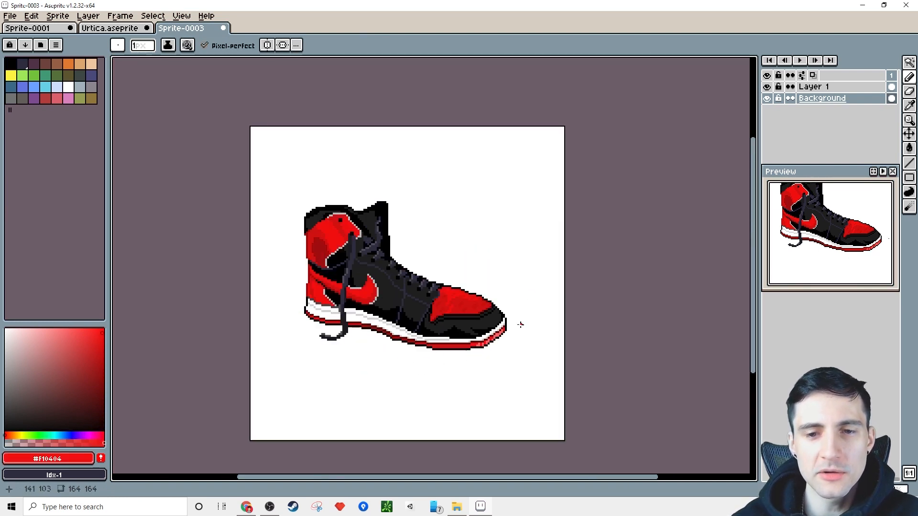
pyautogui.scroll(2, 516, 316)
pyautogui.scroll(-2, 407, 337)
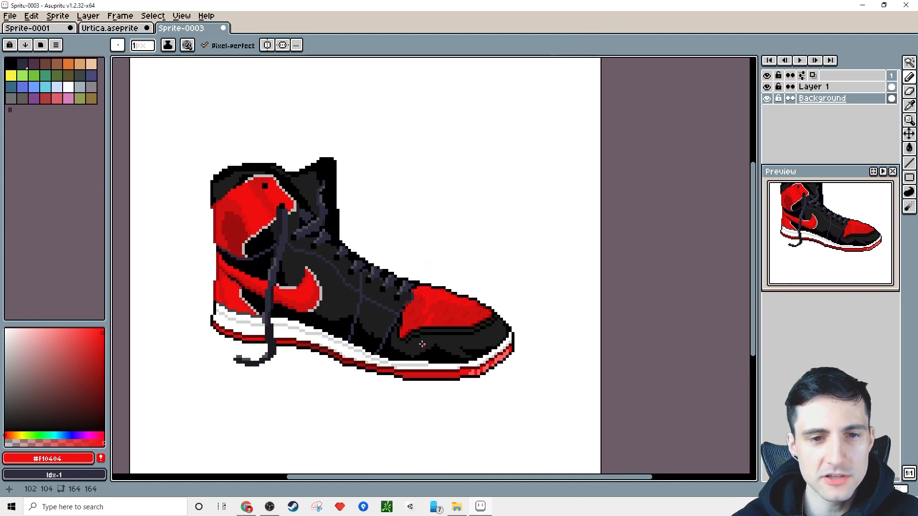
# - Fill the bright upper area of the red toe box with a lighter red at 93% saturation and 96% brightness
pyautogui.scroll(4, 433, 335)
pyautogui.press('alt')
pyautogui.scroll(1, 457, 225)
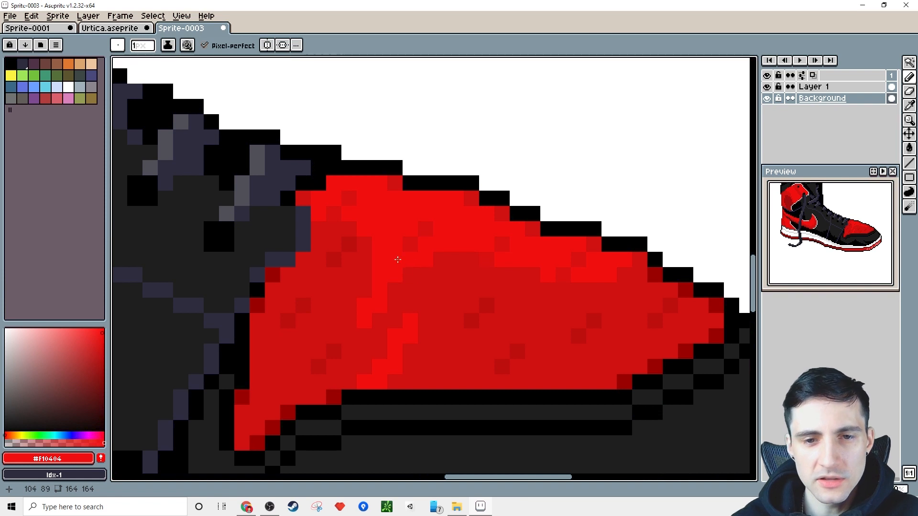
pyautogui.press('alt')
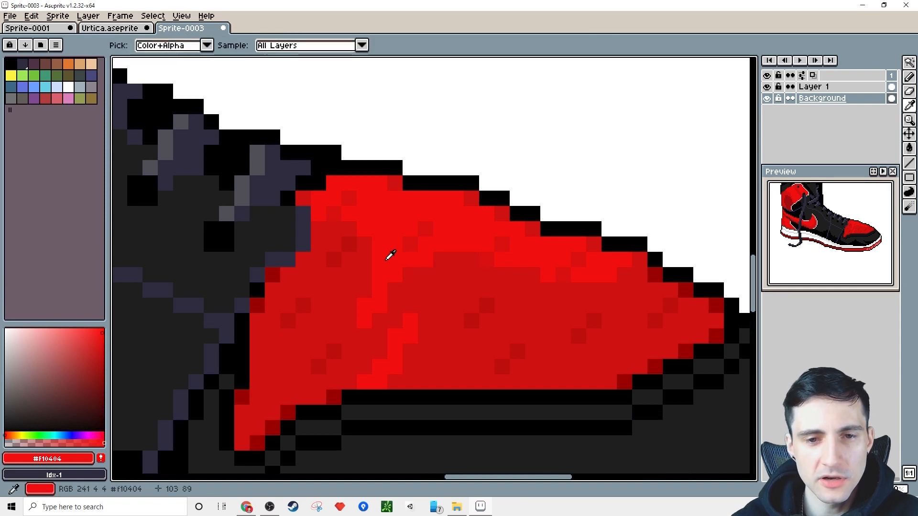
pyautogui.click(97, 332)
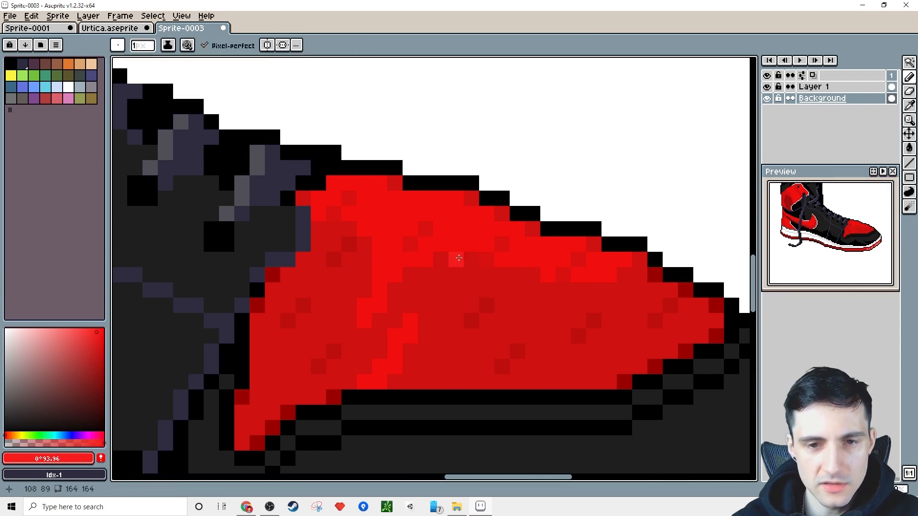
pyautogui.press('g')
pyautogui.click(388, 258)
pyautogui.scroll(-6, 393, 267)
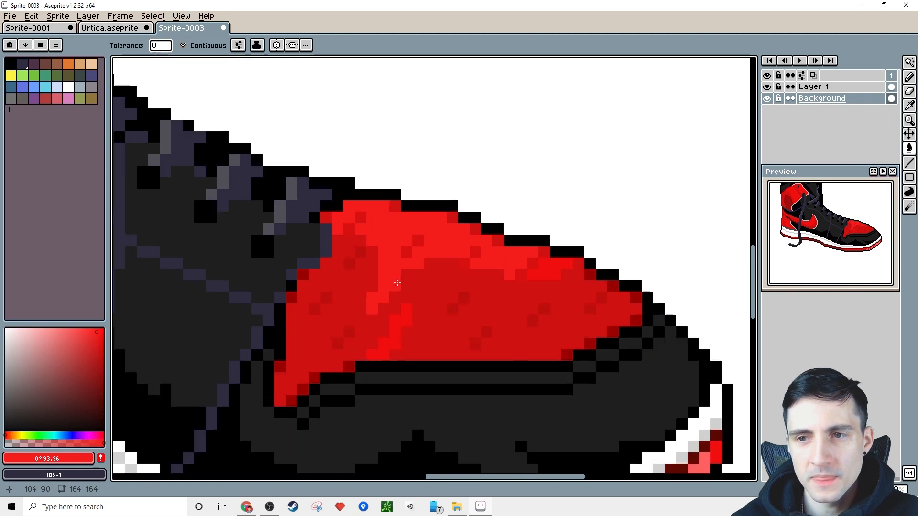
# - Fill the front area of the red ankle collar panel with the same lighter red, and compare it on the whole shoe
pyautogui.scroll(3, 316, 297)
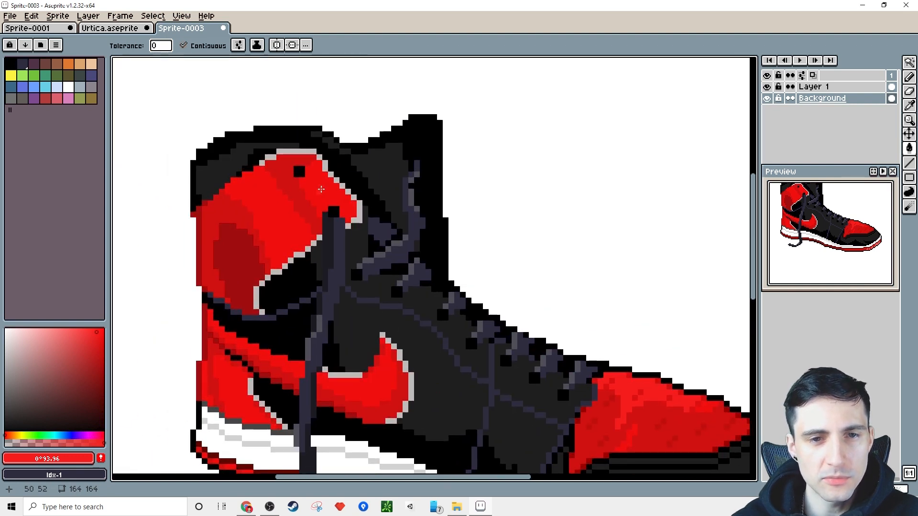
pyautogui.scroll(-2, 426, 318)
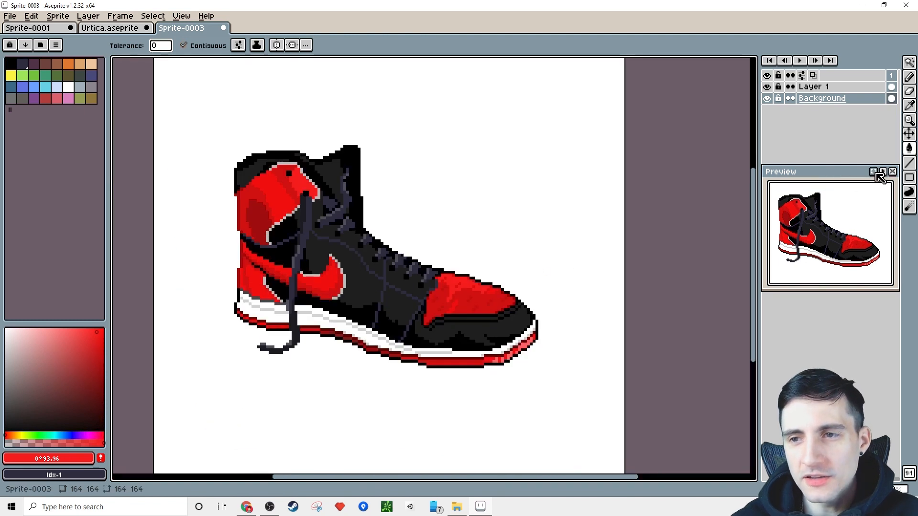
pyautogui.moveTo(250, 299)
pyautogui.mouseDown()
pyautogui.moveTo(243, 273)
pyautogui.moveTo(408, 274)
pyautogui.moveTo(243, 274)
pyautogui.moveTo(213, 186)
pyautogui.moveTo(192, 323)
pyautogui.moveTo(320, 327)
pyautogui.moveTo(226, 296)
pyautogui.moveTo(256, 309)
pyautogui.mouseUp()
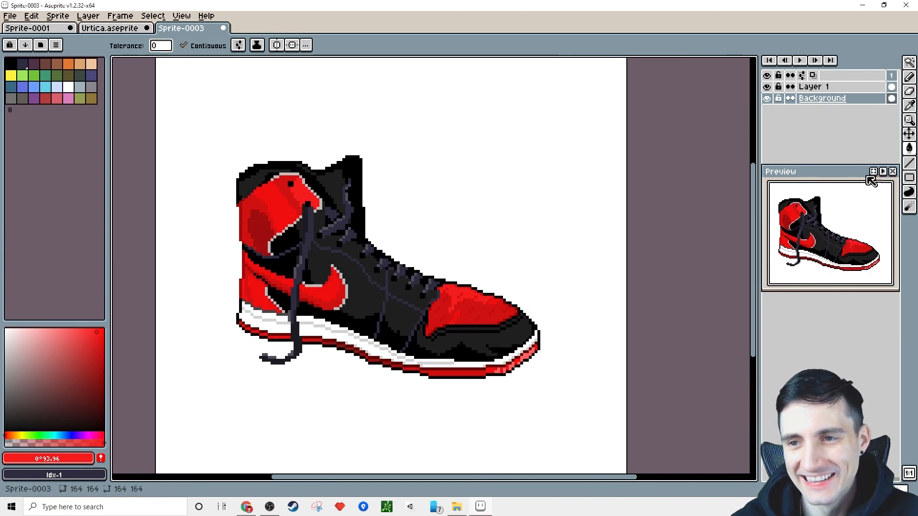
pyautogui.moveTo(329, 299)
pyautogui.mouseDown()
pyautogui.moveTo(443, 266)
pyautogui.moveTo(231, 325)
pyautogui.moveTo(395, 251)
pyautogui.moveTo(266, 326)
pyautogui.moveTo(418, 349)
pyautogui.moveTo(396, 292)
pyautogui.moveTo(321, 289)
pyautogui.mouseUp()
pyautogui.scroll(10, 298, 296)
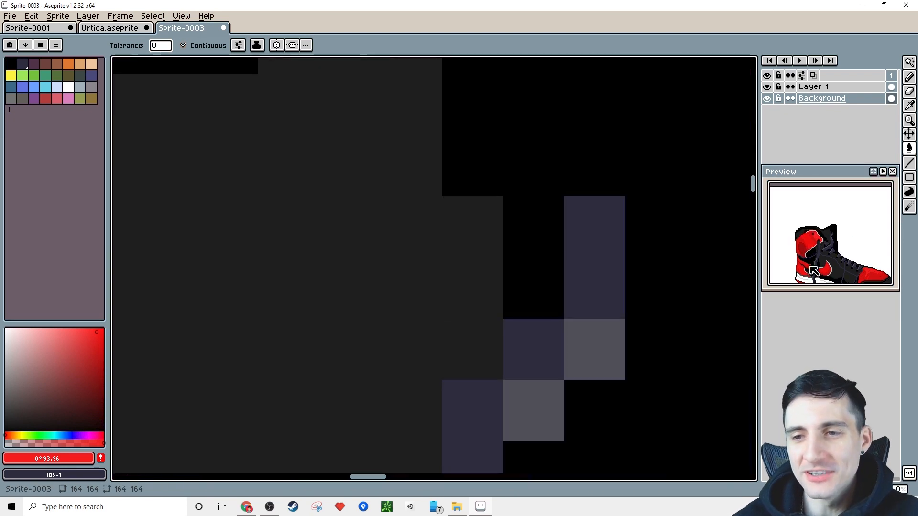
pyautogui.scroll(-10, 488, 291)
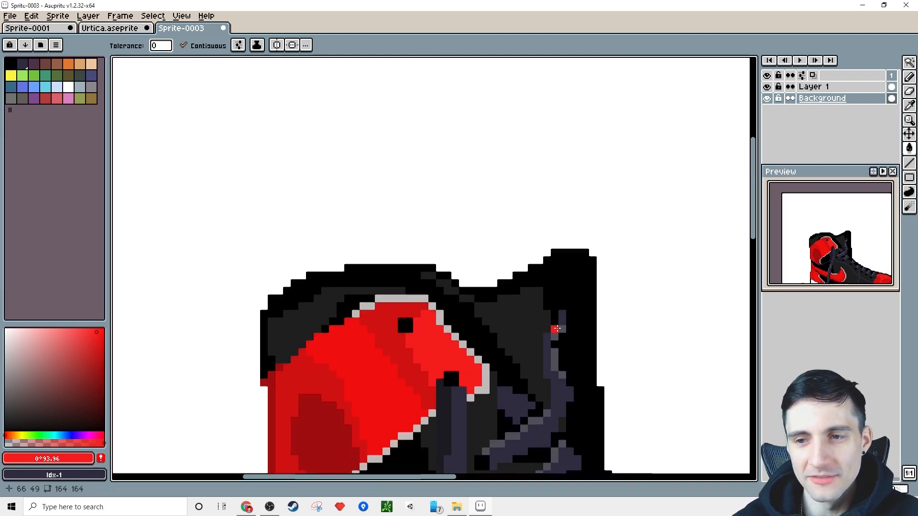